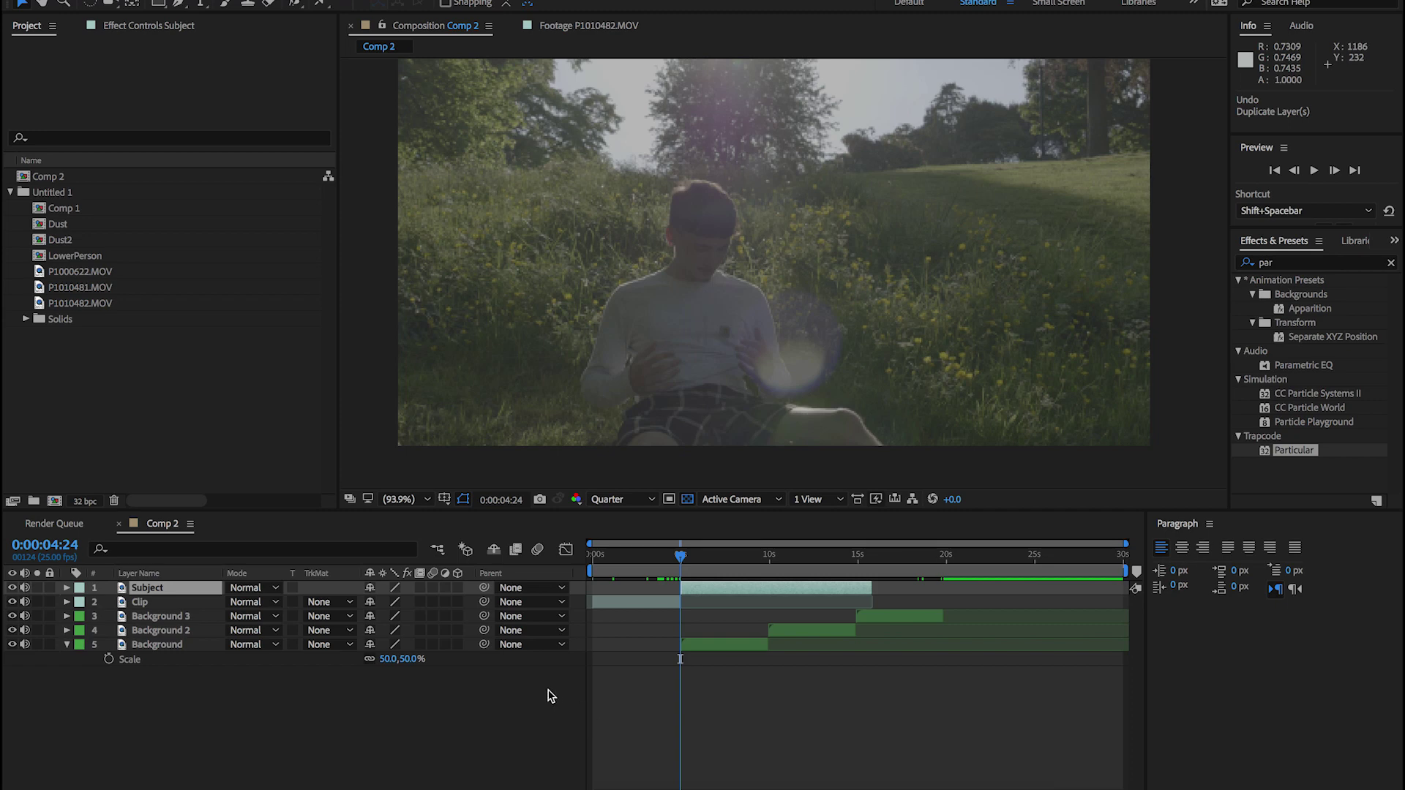
# Dismiss a started New Composition dialog and set Comp 2's time to 0:00:05:00
pyautogui.rightClick(210, 409)
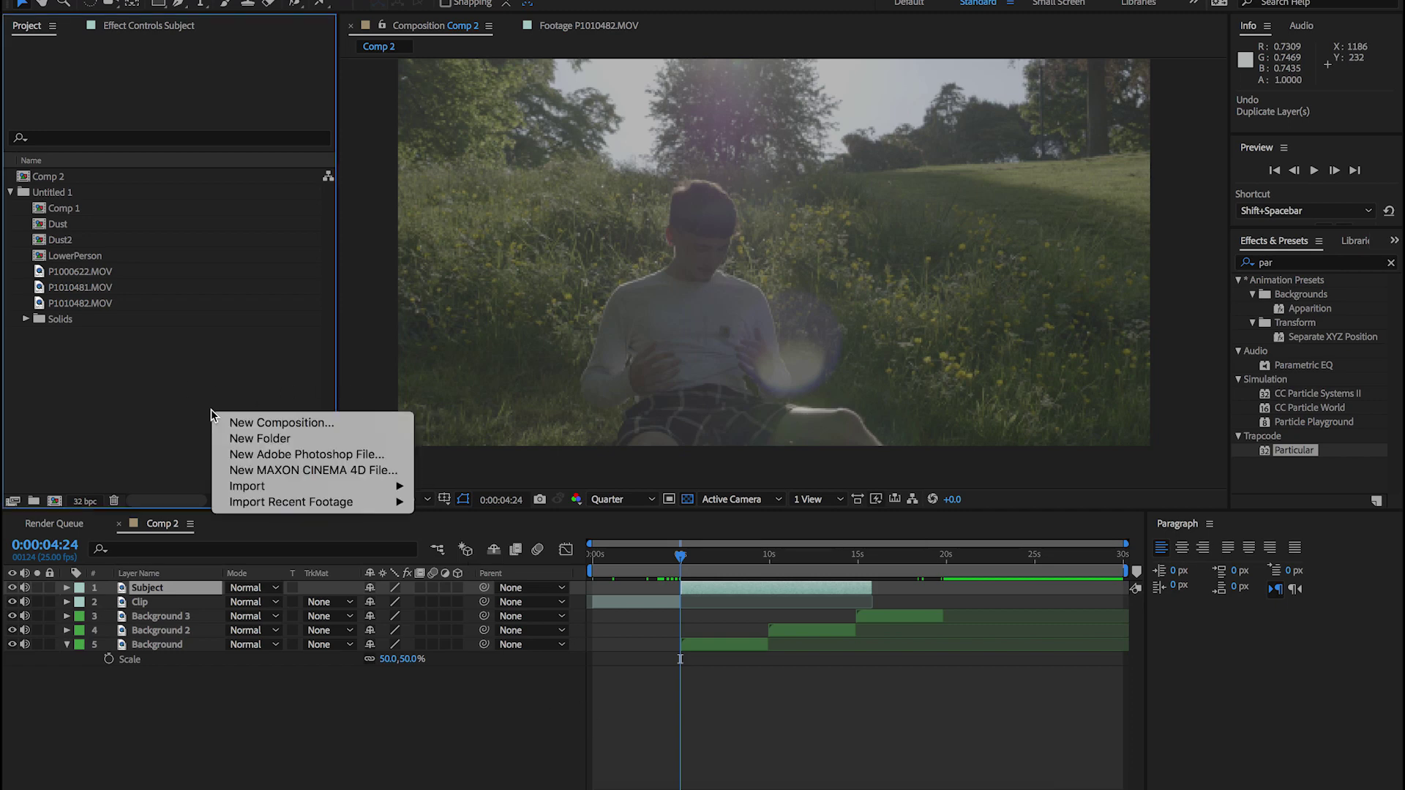
pyautogui.click(241, 417)
pyautogui.click(196, 374)
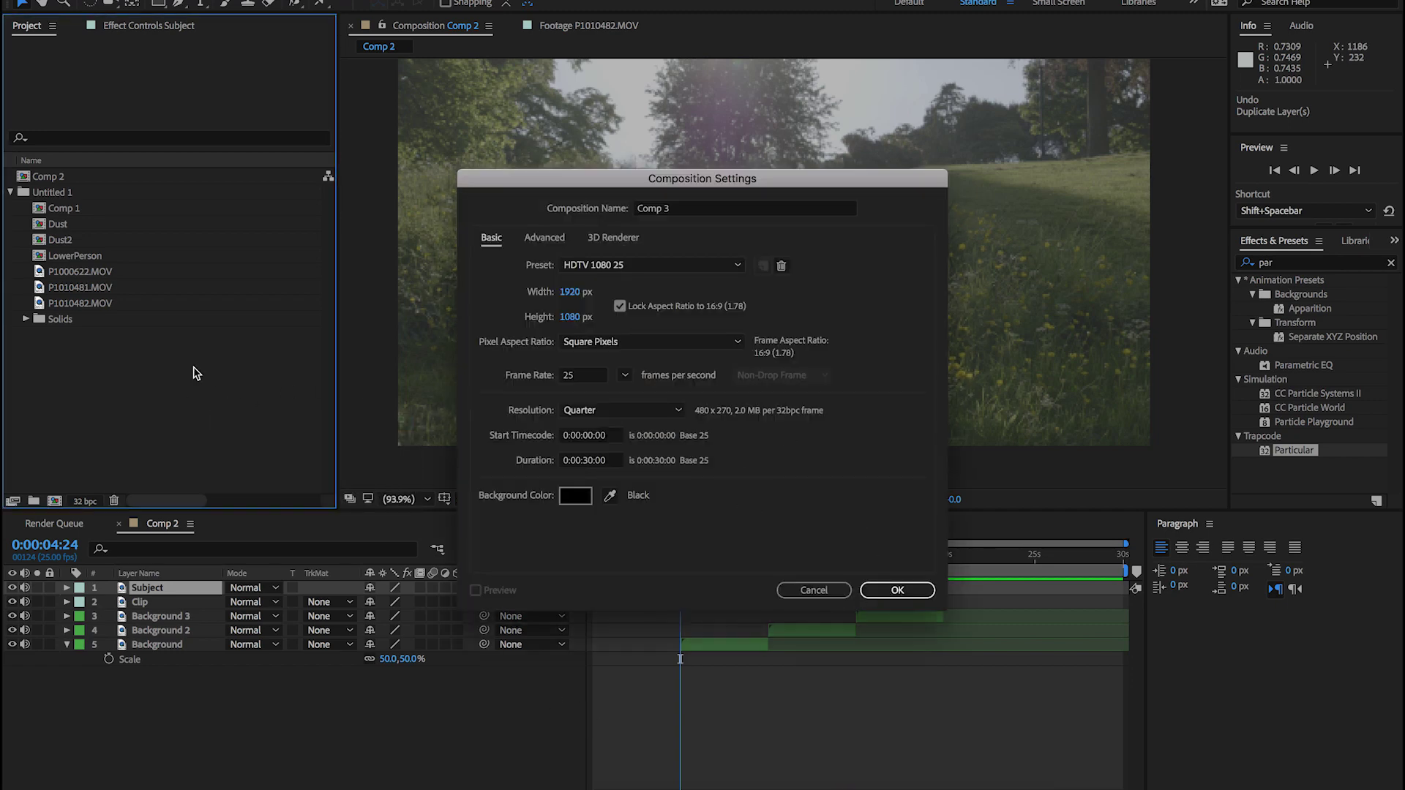
pyautogui.click(793, 594)
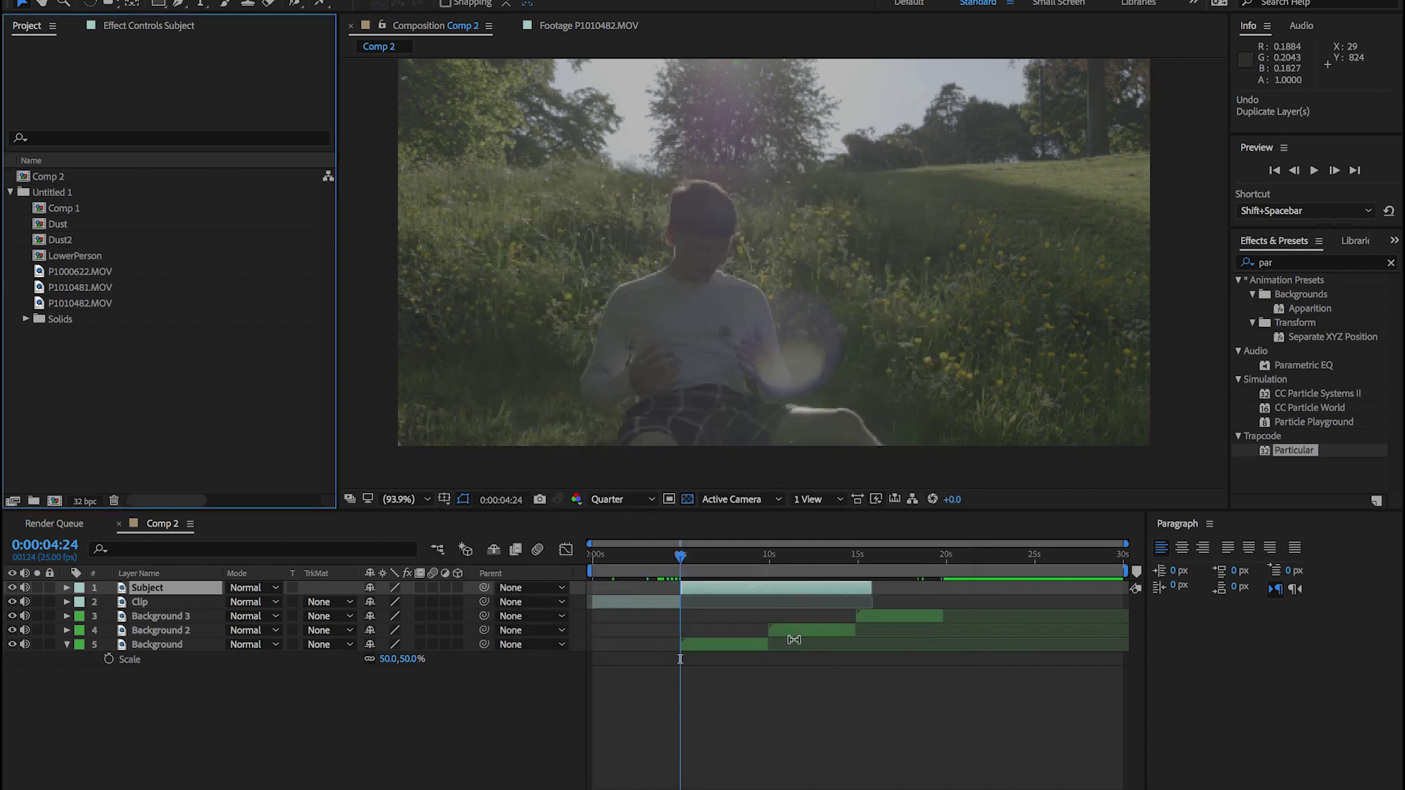
pyautogui.moveTo(688, 561)
pyautogui.mouseDown()
pyautogui.moveTo(659, 561)
pyautogui.moveTo(687, 562)
pyautogui.mouseUp()
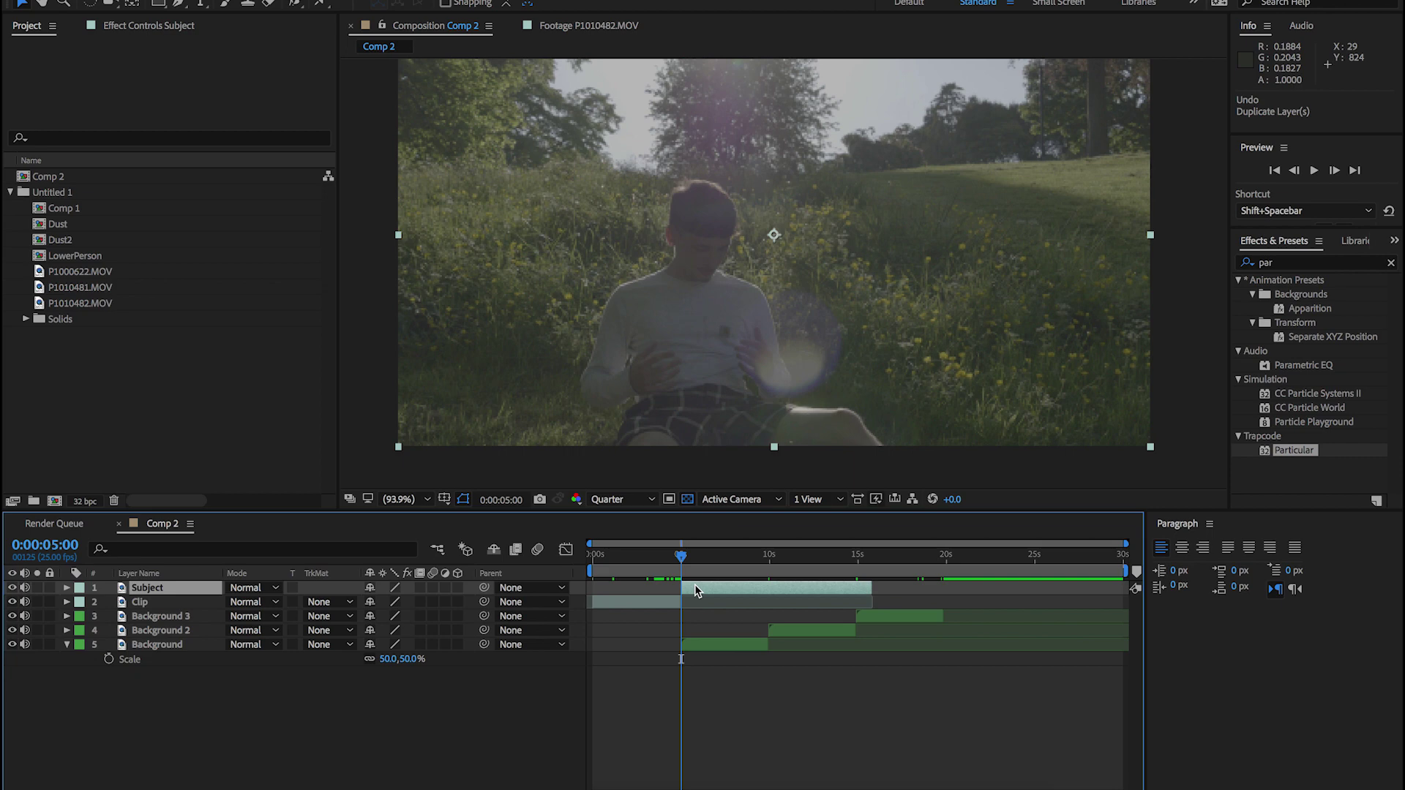
# Freeze the Subject layer on its current frame with Time > Freeze Frame
pyautogui.rightClick(695, 591)
pyautogui.moveTo(768, 273)
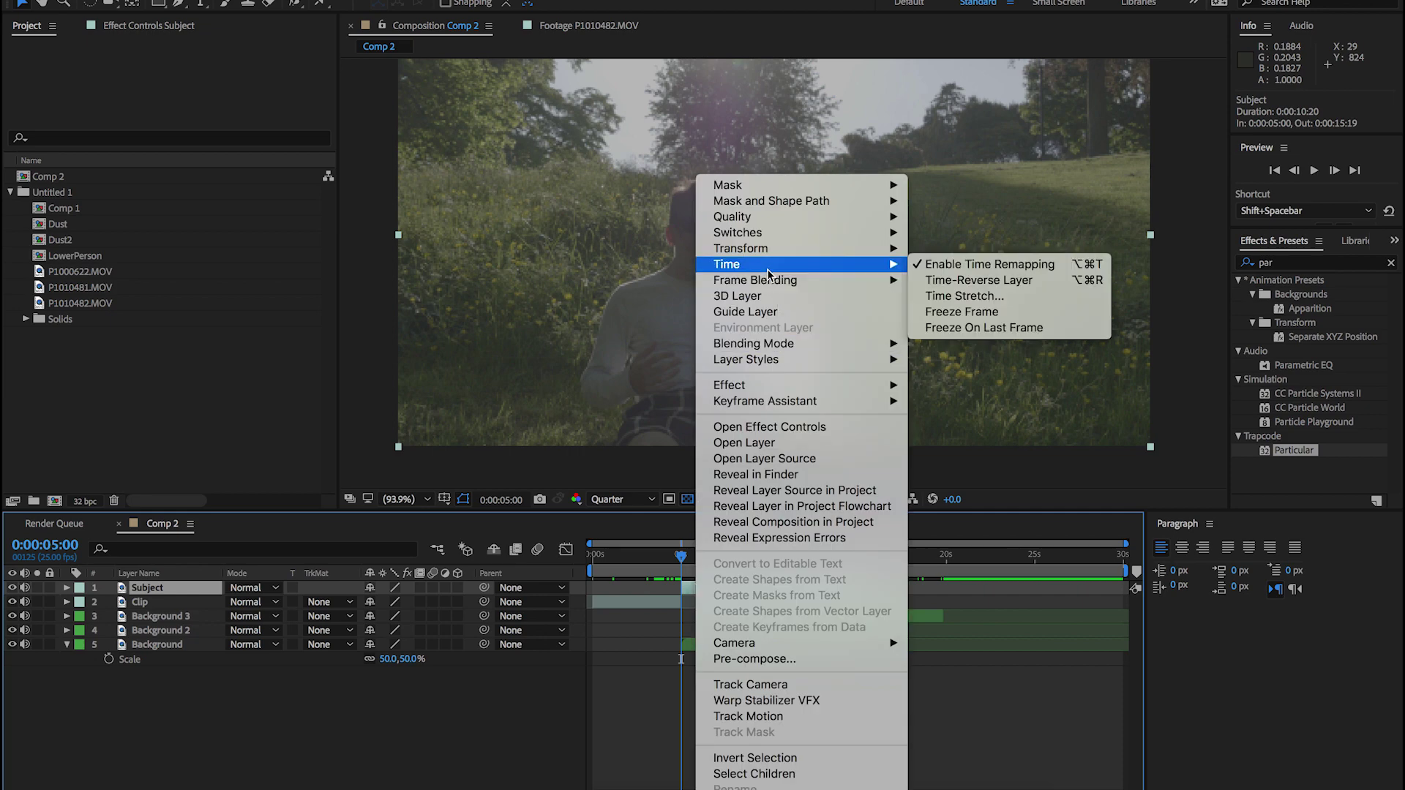
pyautogui.click(935, 316)
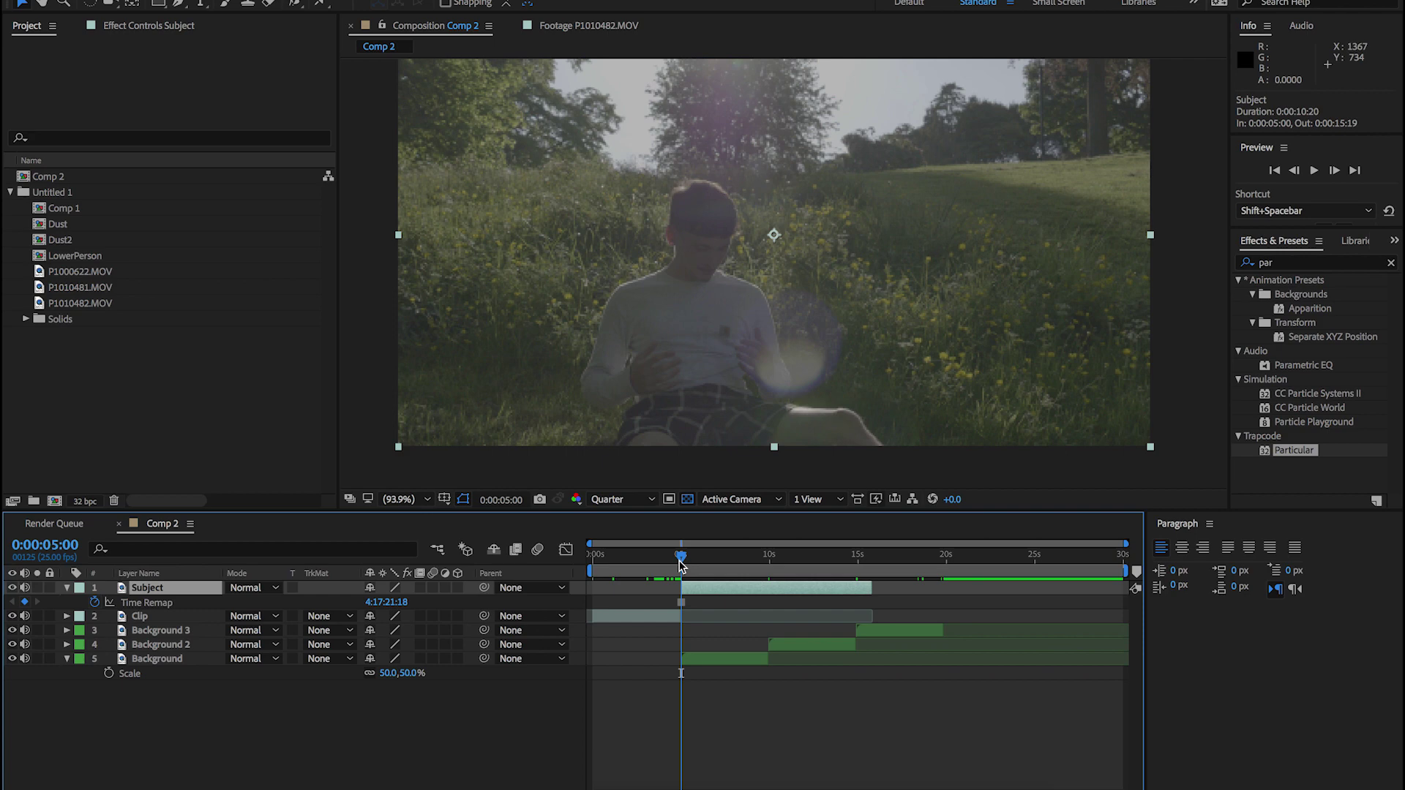
# Draw a closed pen mask around the seated person, from arms and head down to the frame bottom
pyautogui.press('g')
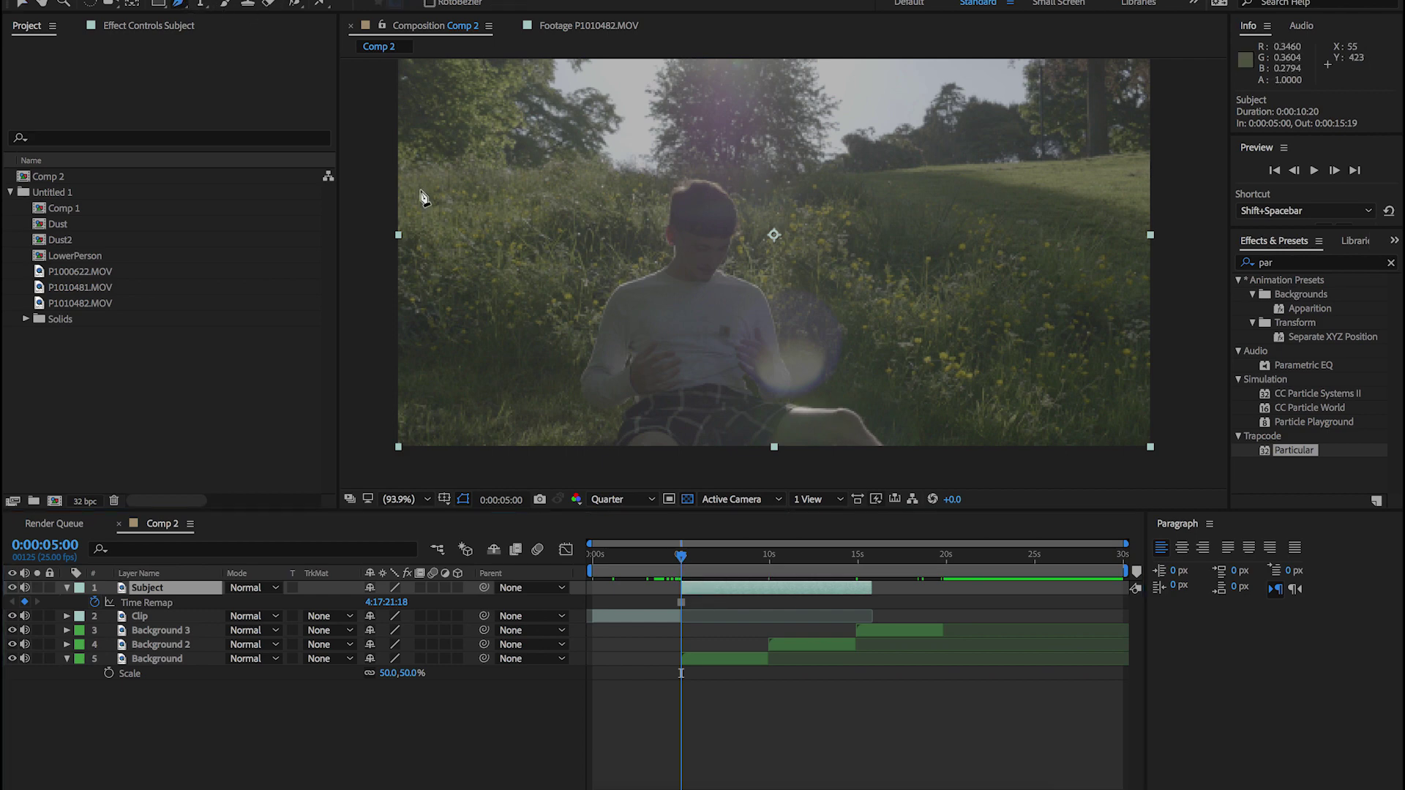
pyautogui.click(566, 387)
pyautogui.click(579, 358)
pyautogui.click(598, 320)
pyautogui.click(605, 298)
pyautogui.click(615, 281)
pyautogui.click(638, 272)
pyautogui.click(663, 260)
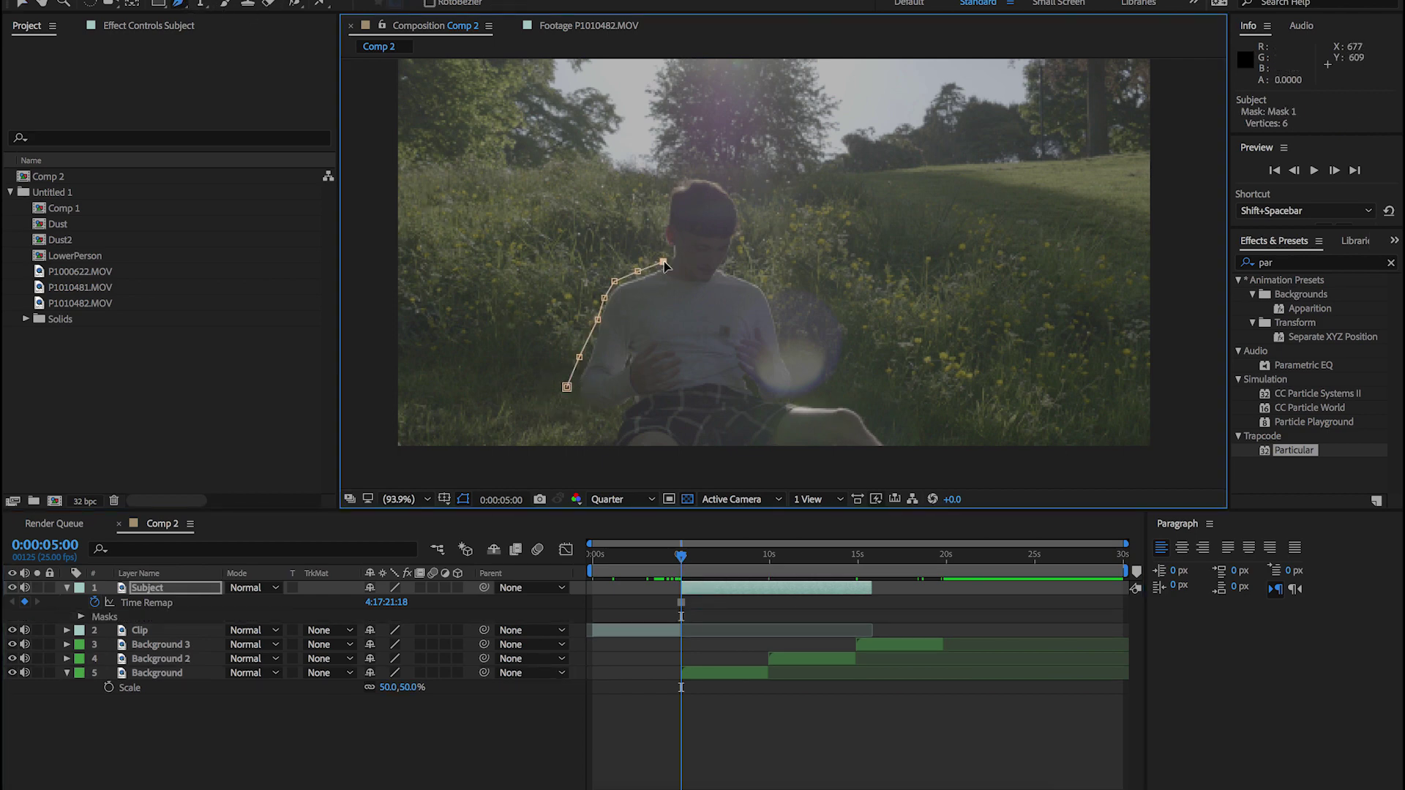
pyautogui.click(662, 243)
pyautogui.click(661, 221)
pyautogui.click(713, 173)
pyautogui.click(744, 194)
pyautogui.click(744, 224)
pyautogui.click(744, 253)
pyautogui.click(755, 268)
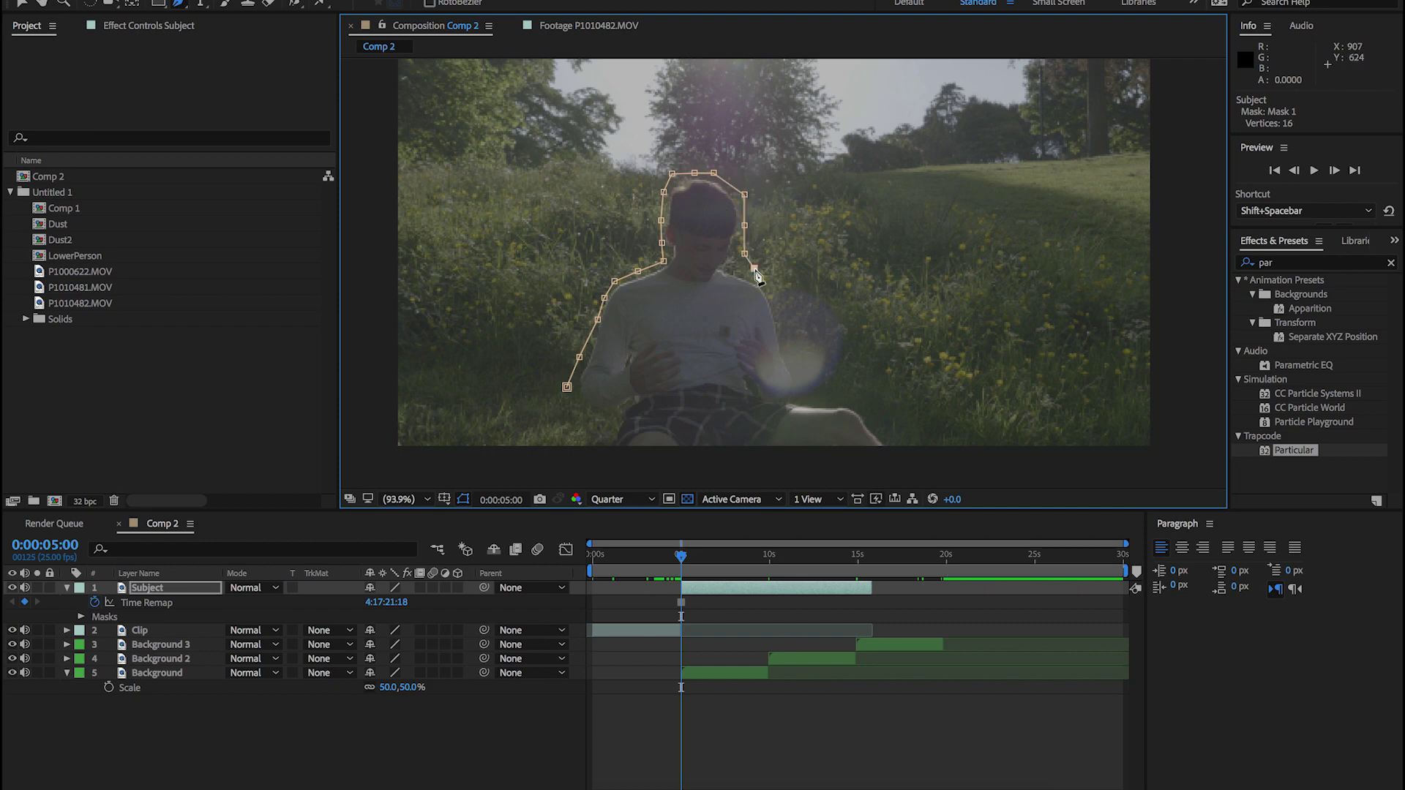
pyautogui.click(772, 292)
pyautogui.click(793, 321)
pyautogui.click(816, 400)
pyautogui.click(851, 401)
pyautogui.click(873, 420)
pyautogui.click(897, 454)
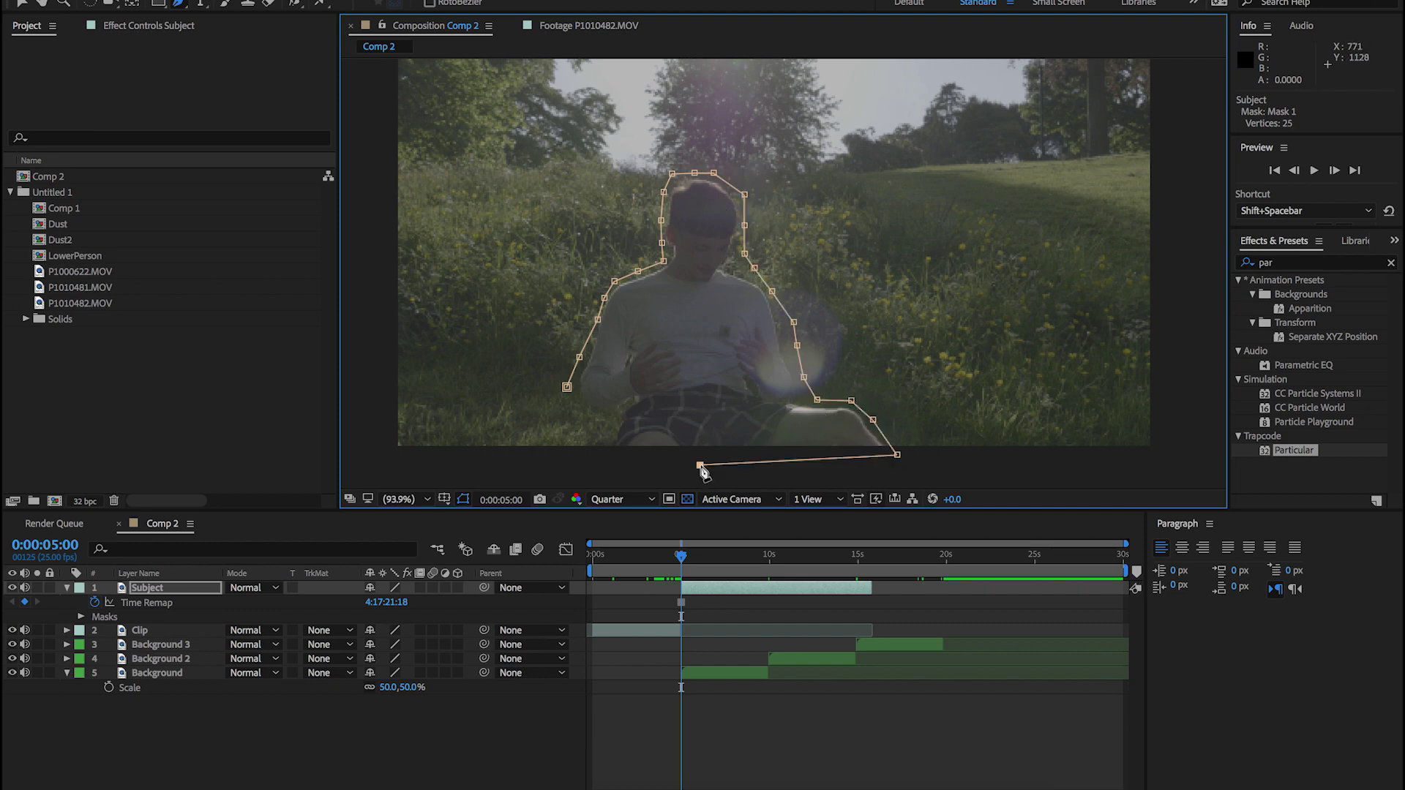
pyautogui.click(701, 464)
pyautogui.click(540, 460)
pyautogui.click(566, 387)
# Duplicate the masked Subject layer as Subject 2 and collapse its properties
pyautogui.click(704, 588)
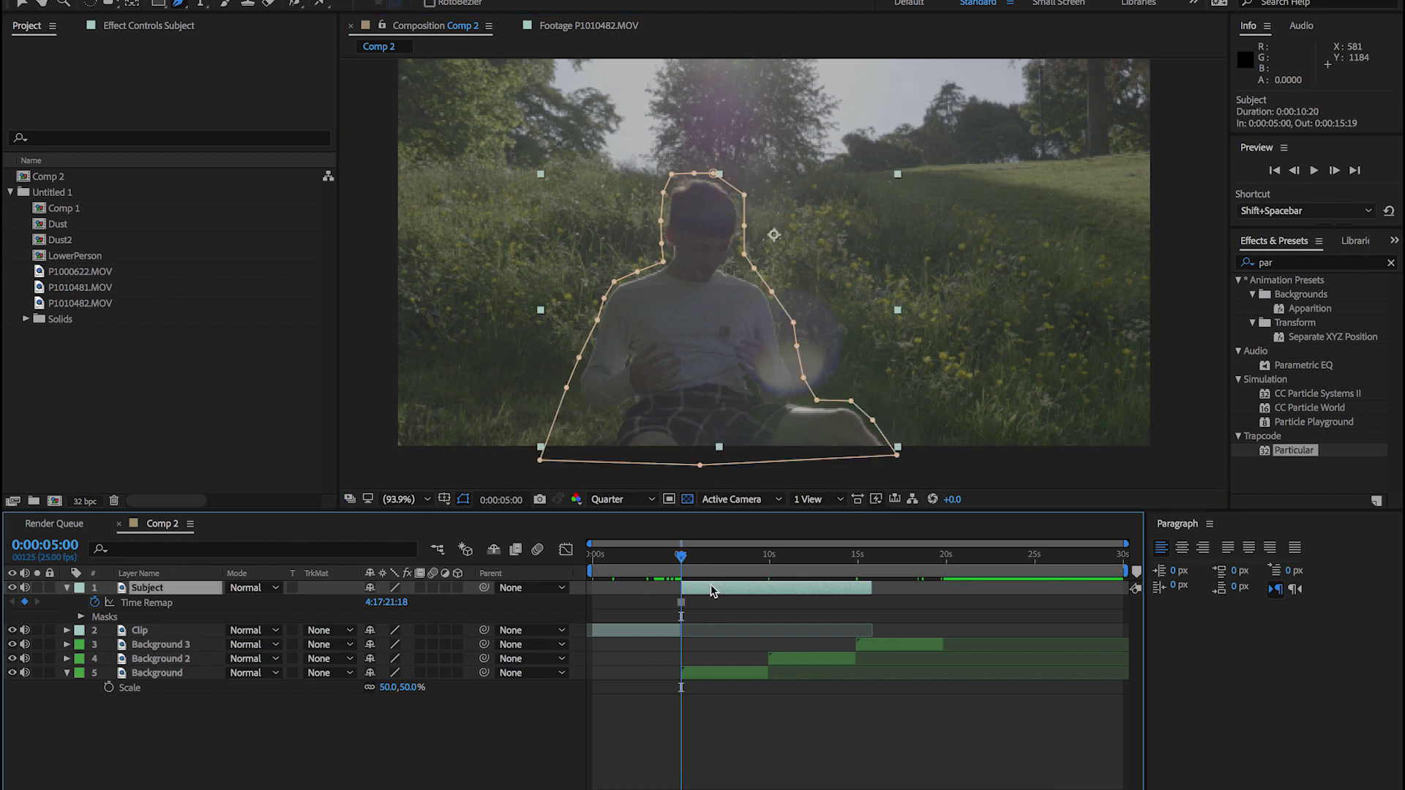
pyautogui.hotkey('ctrl', 'd')
pyautogui.click(63, 605)
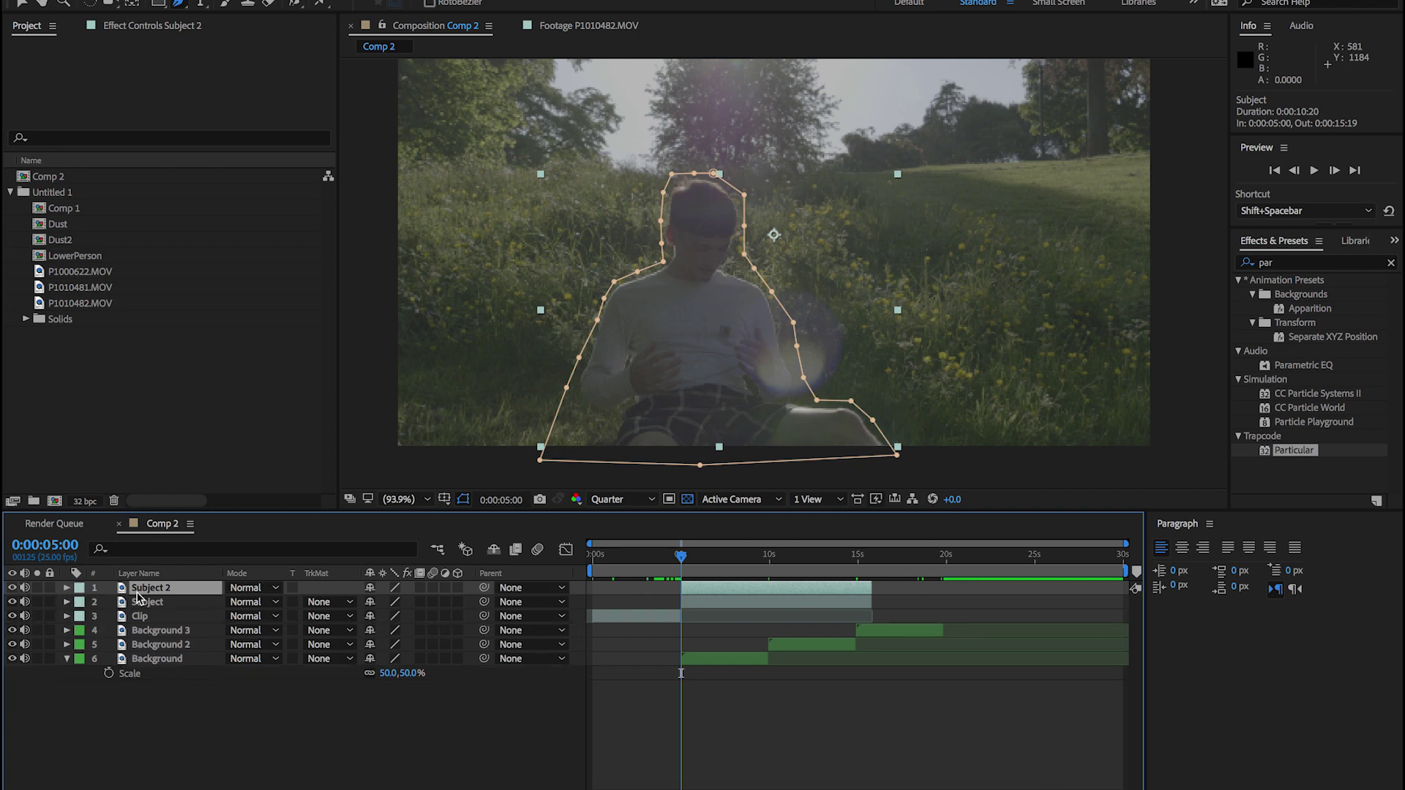
# Pre-compose Subject 2 into a precomp named DUST and open it
pyautogui.rightClick(139, 591)
pyautogui.click(197, 658)
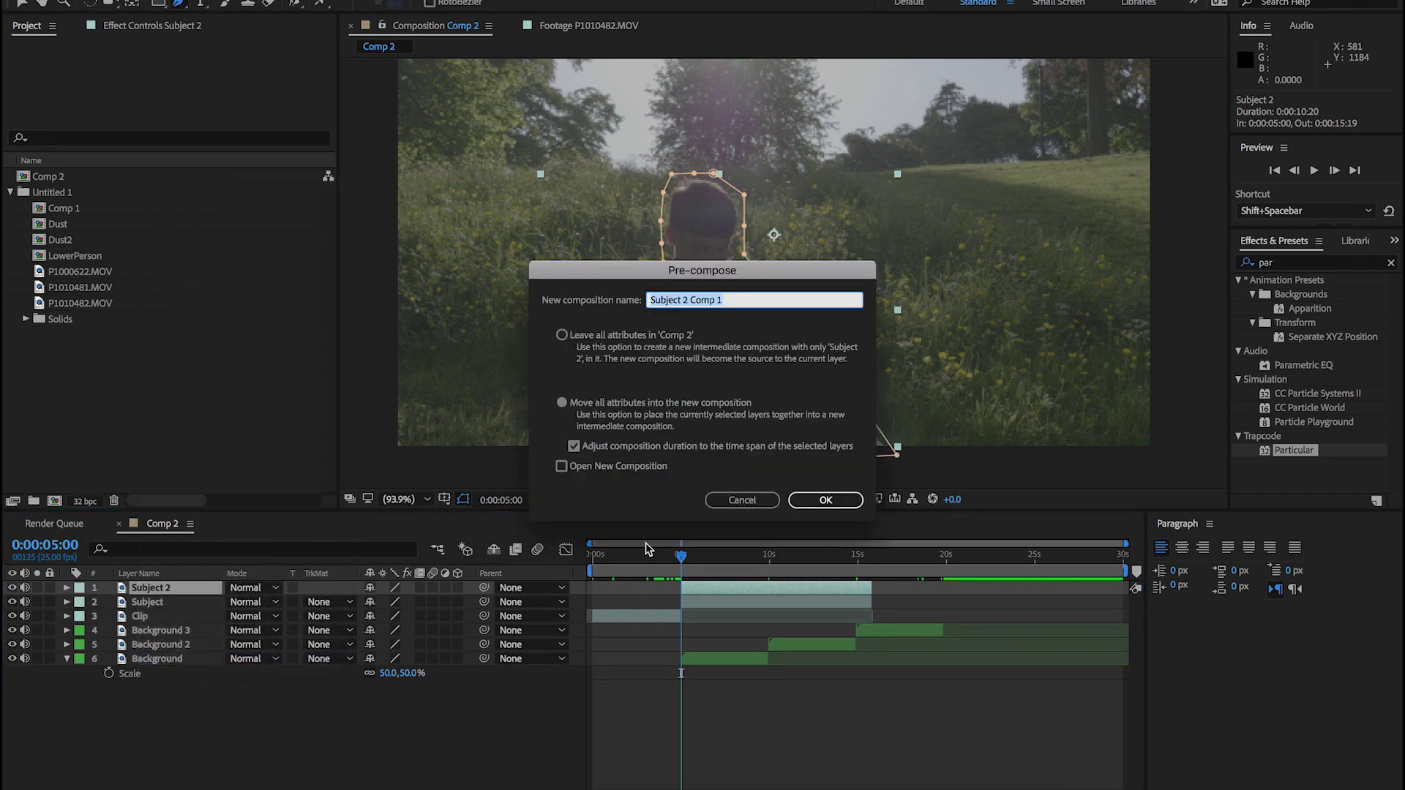
pyautogui.write('DUST')
pyautogui.press('Return')
pyautogui.doubleClick(159, 589)
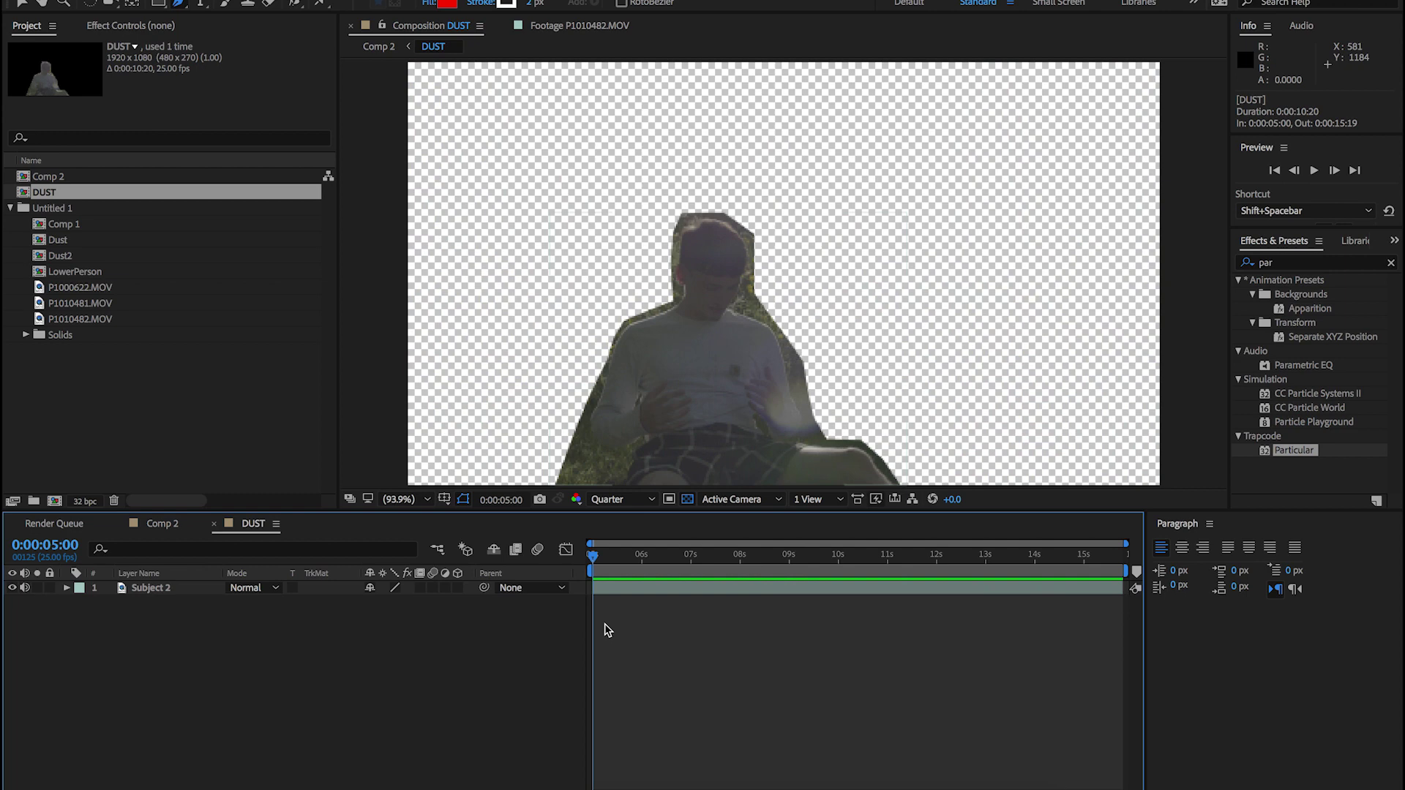
# Inside DUST, pre-compose Subject 2 again as DUSTMASK
pyautogui.click(157, 591)
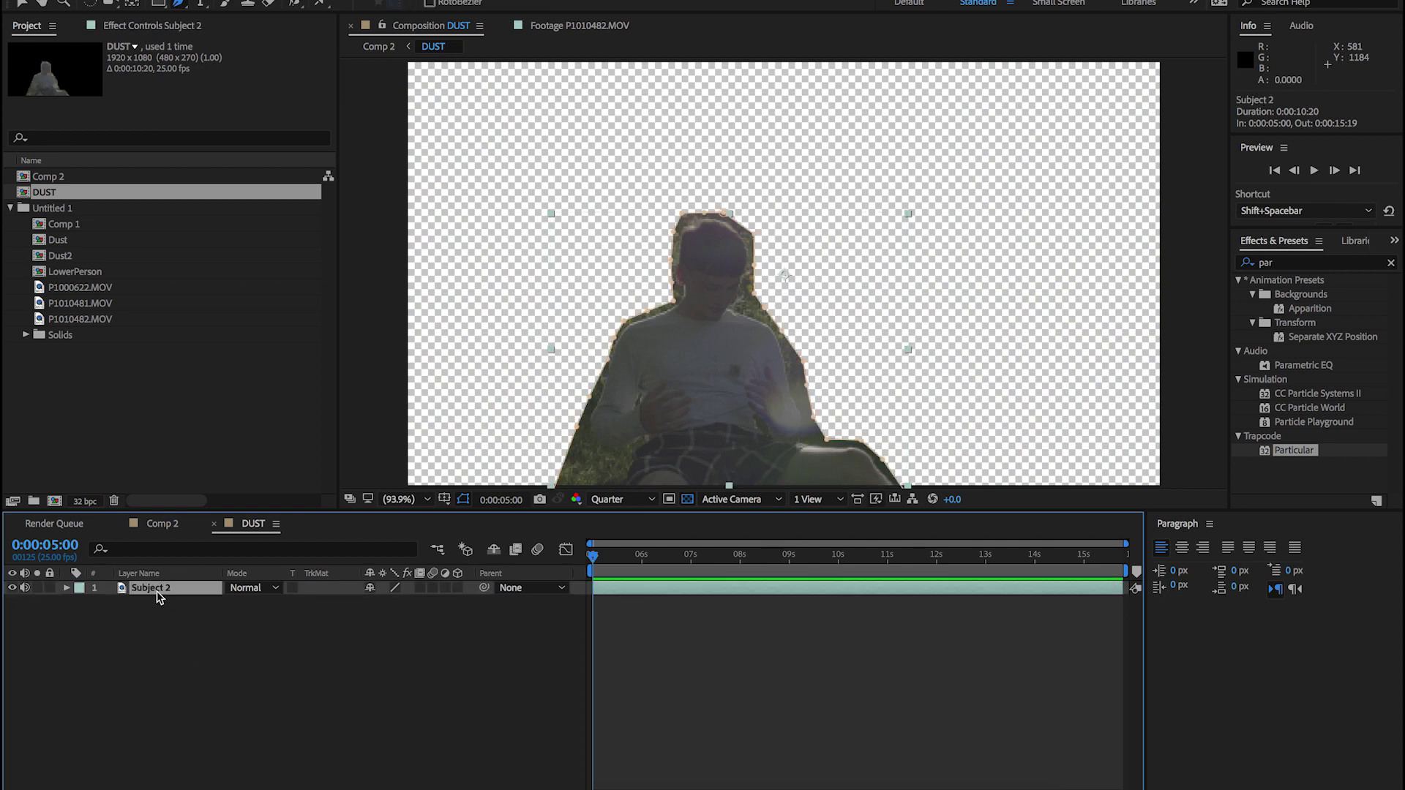
pyautogui.rightClick(157, 592)
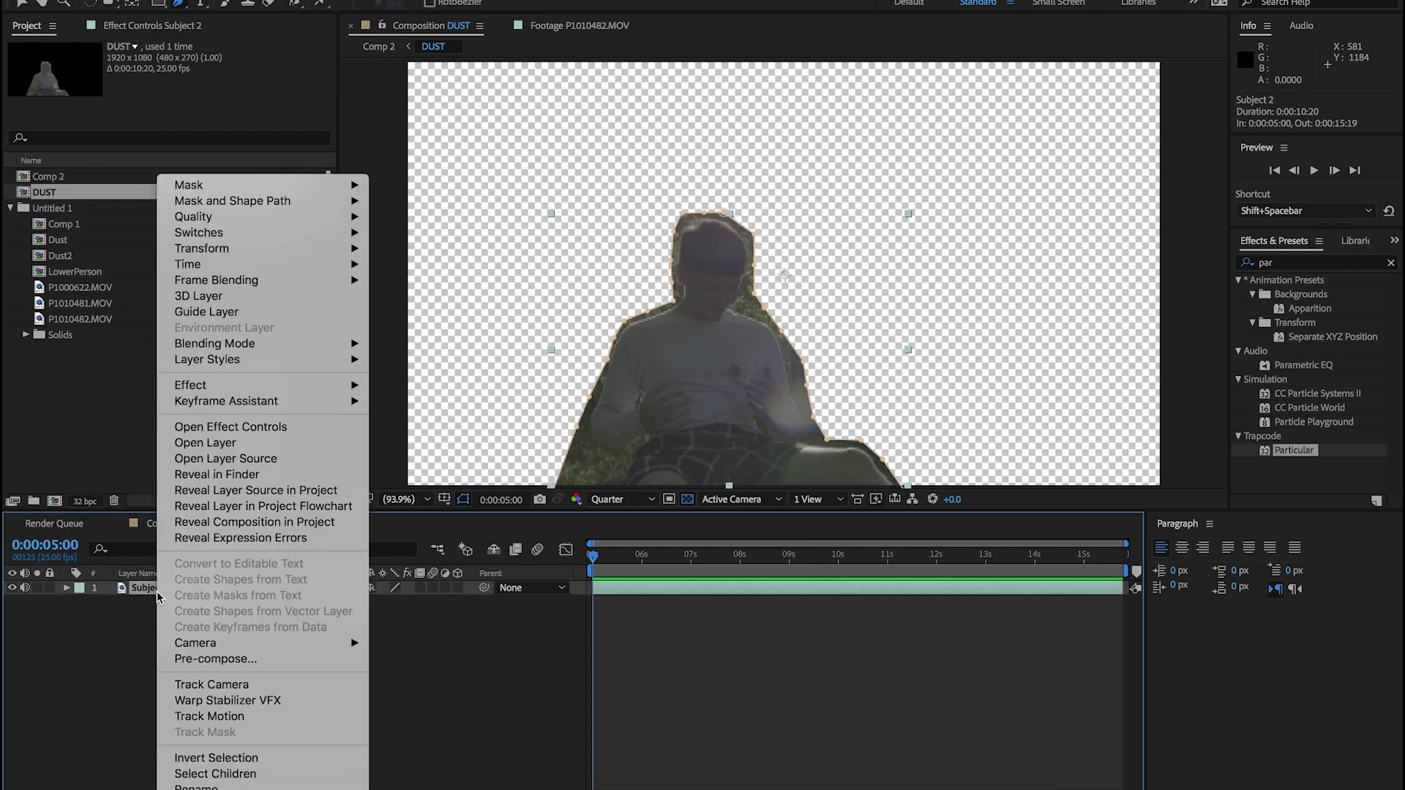
pyautogui.click(219, 660)
pyautogui.write('DUST')
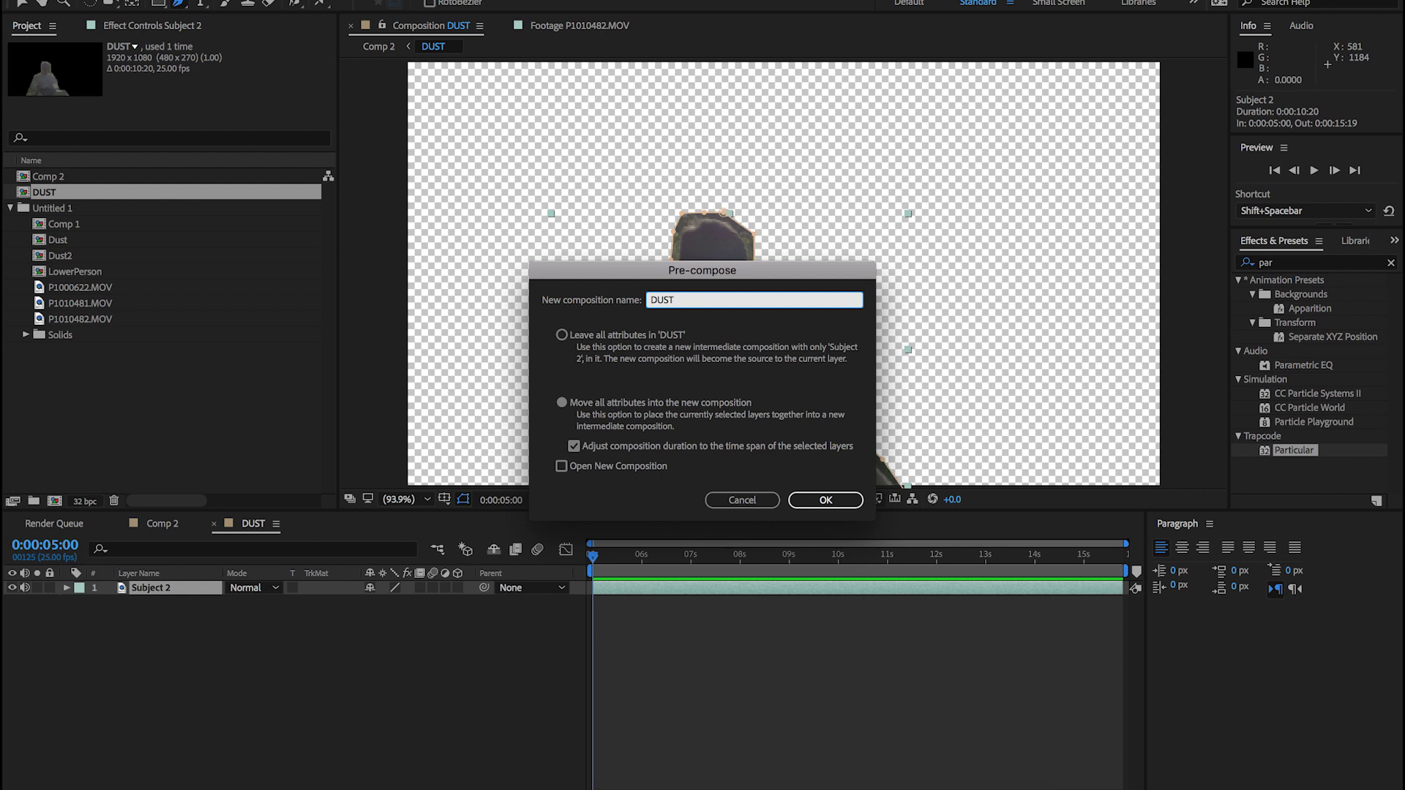
pyautogui.write('MASK')
pyautogui.press('Return')
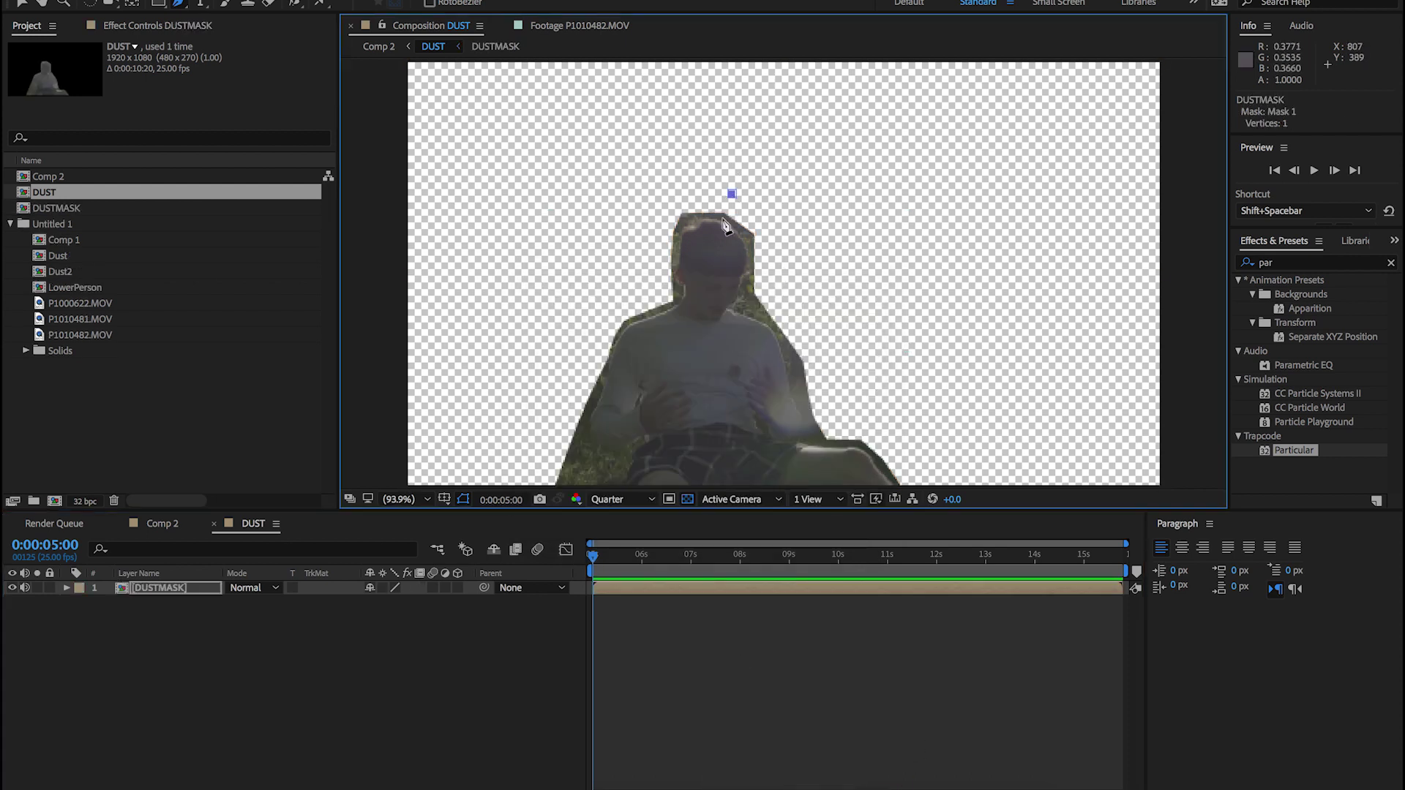
# Draw a closed pen mask covering the figure's right half, down its middle to the base
pyautogui.click(722, 219)
pyautogui.click(740, 258)
pyautogui.click(724, 303)
pyautogui.click(737, 328)
pyautogui.click(732, 358)
pyautogui.click(750, 416)
pyautogui.click(731, 439)
pyautogui.click(747, 468)
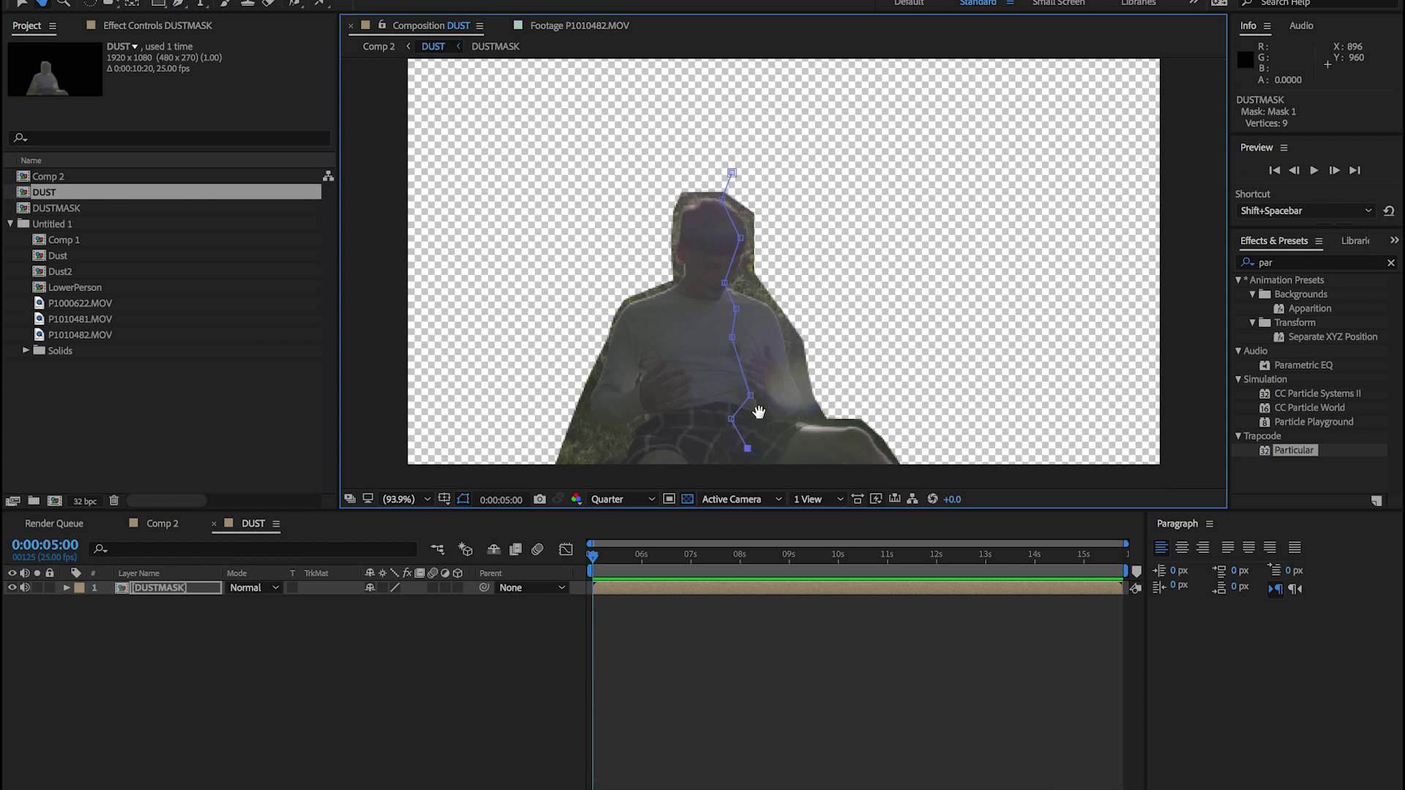
pyautogui.click(751, 462)
pyautogui.click(845, 473)
pyautogui.click(816, 440)
pyautogui.click(789, 354)
pyautogui.click(809, 336)
pyautogui.click(806, 231)
pyautogui.click(778, 210)
pyautogui.click(778, 165)
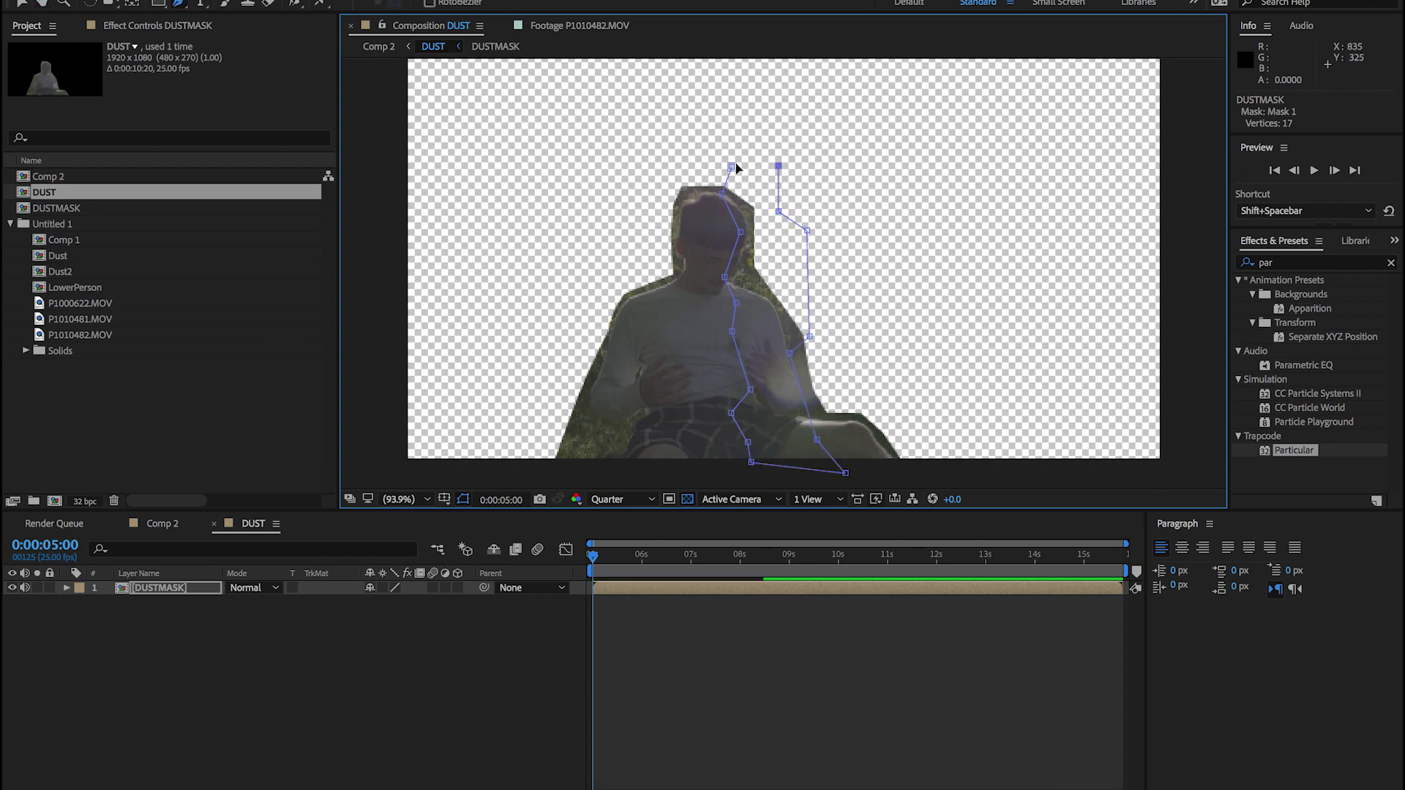
pyautogui.click(732, 167)
# Keyframe the DUSTMASK Mask Path at 5:00, then slide the mask off-frame left at 9:24
pyautogui.click(162, 591)
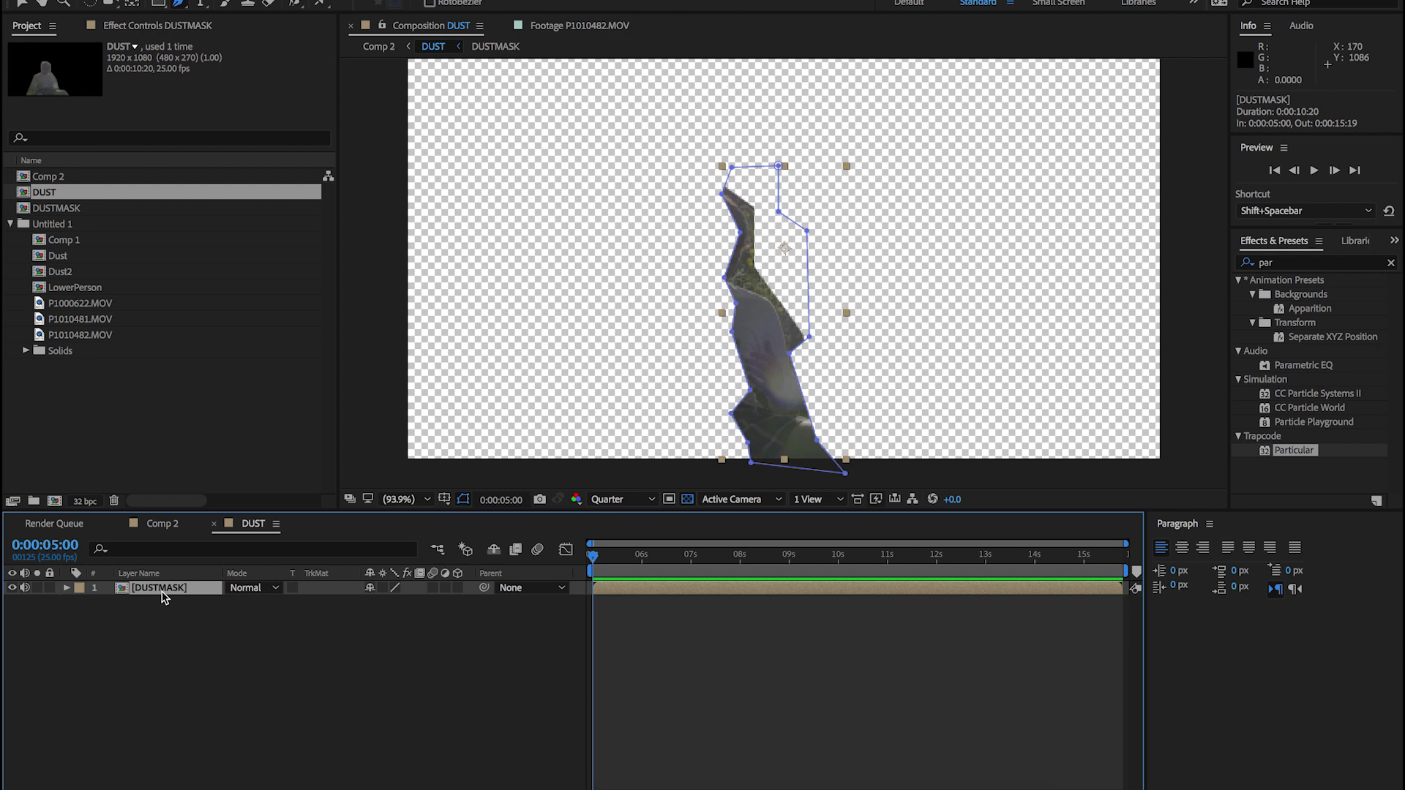
pyautogui.press('m')
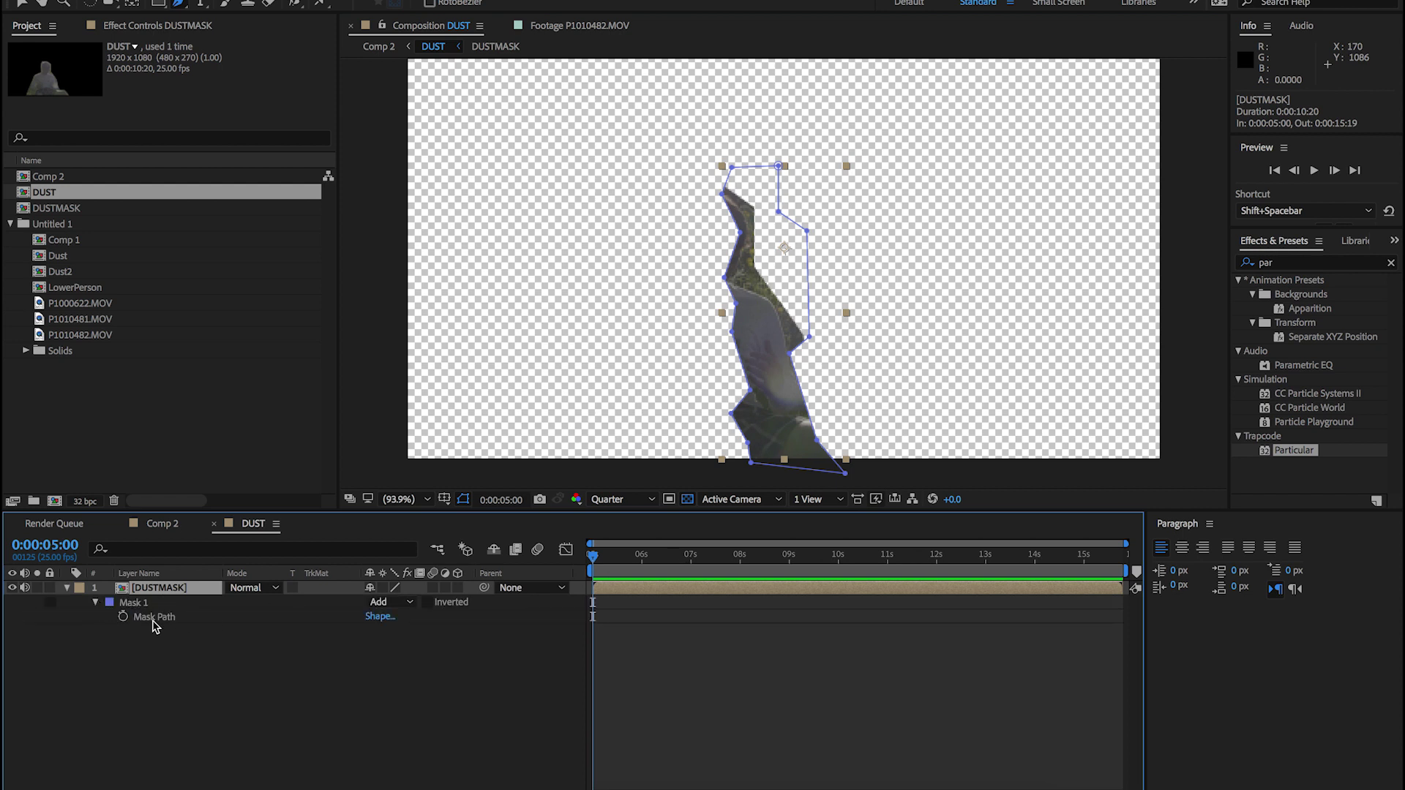
pyautogui.click(123, 616)
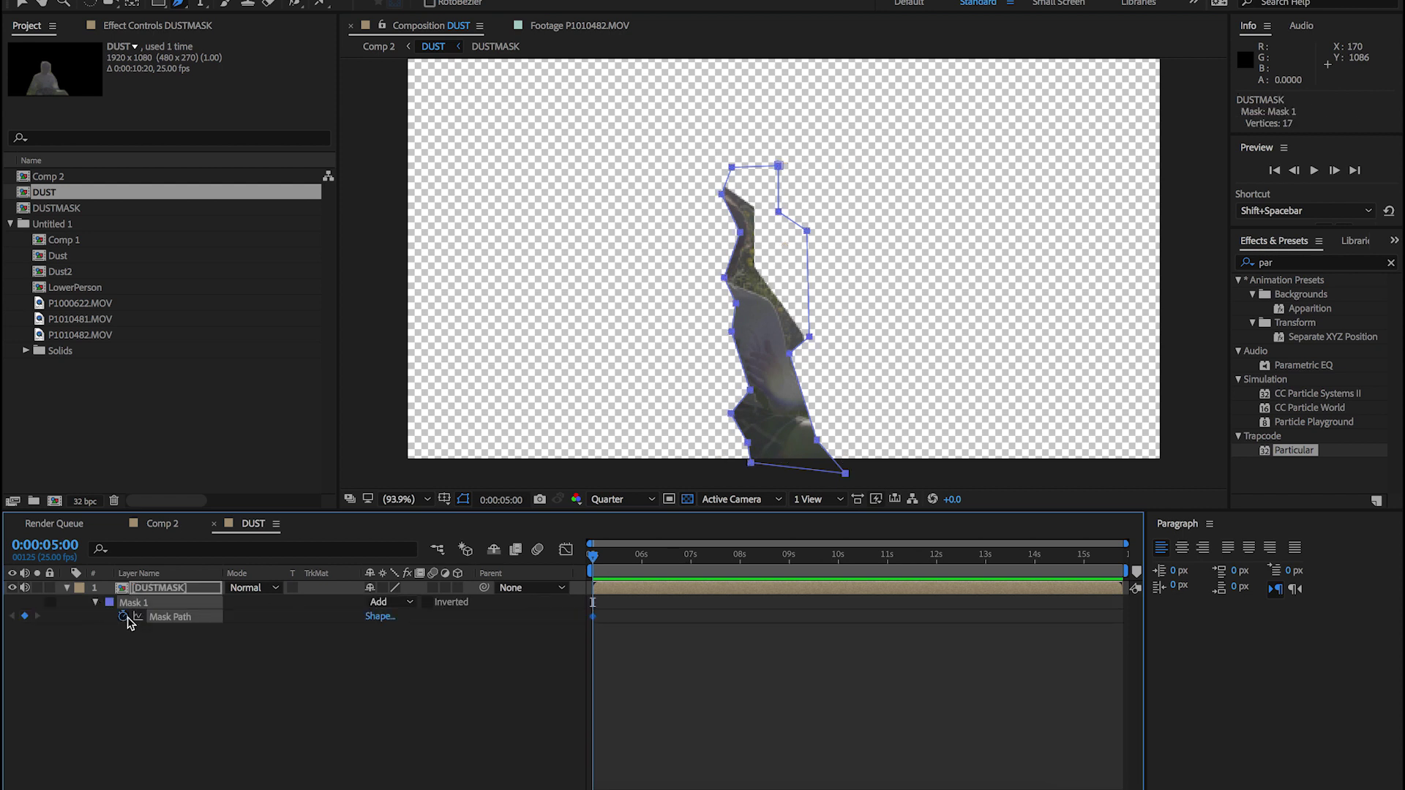
pyautogui.press('v')
pyautogui.click(837, 554)
pyautogui.moveTo(983, 363); pyautogui.dragTo(386, 360)
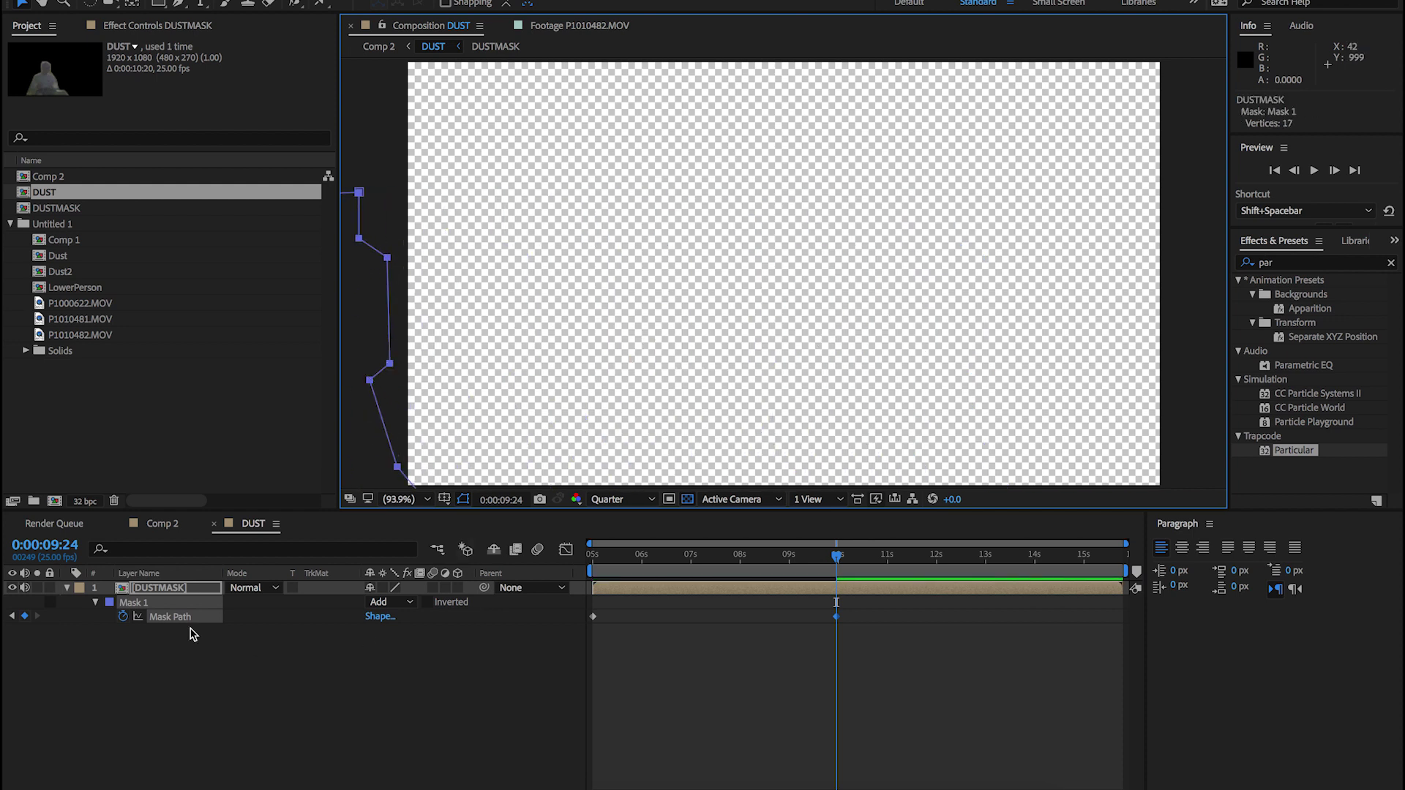
pyautogui.click(167, 587)
# Set the Mask 1 feather amount, then return to Comp 2
pyautogui.click(96, 603)
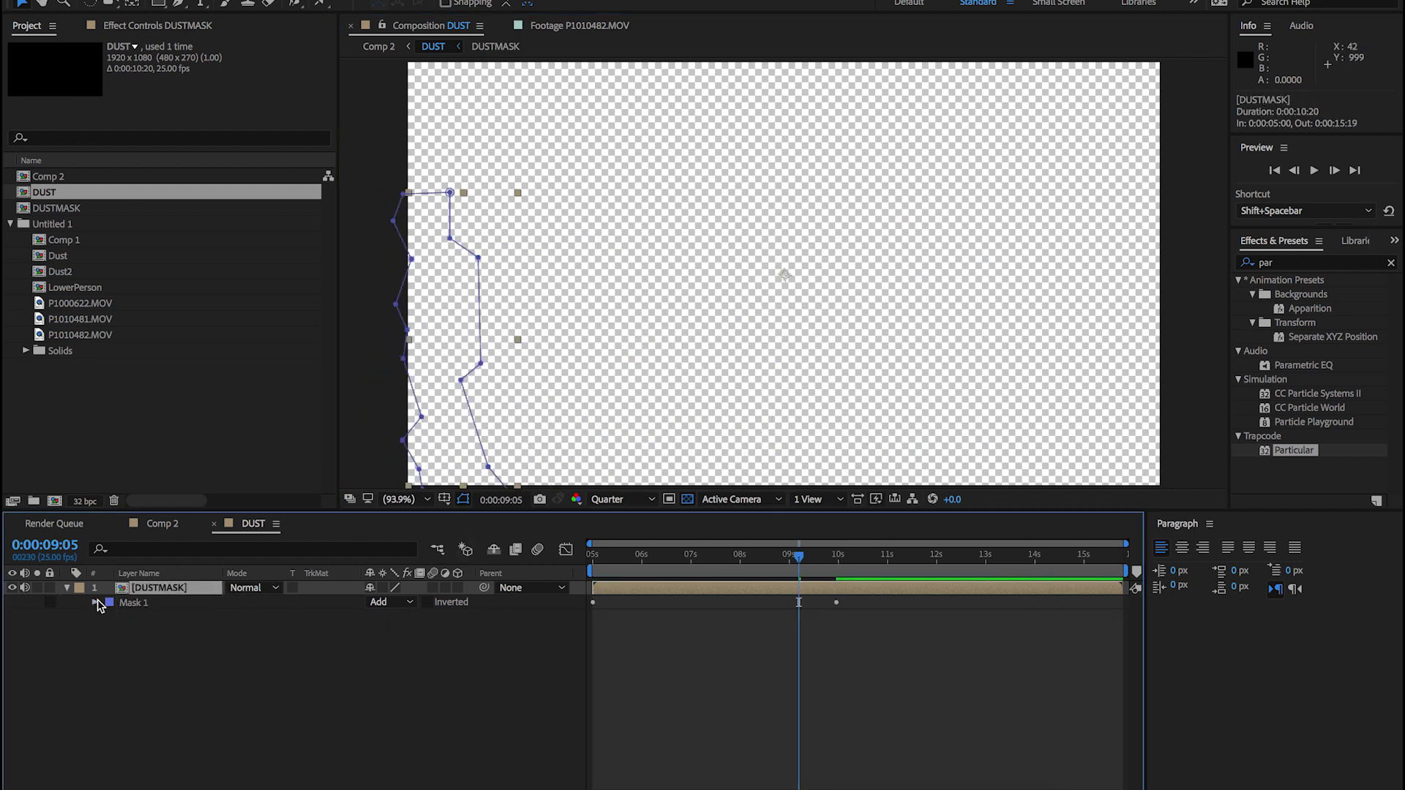
pyautogui.click(96, 602)
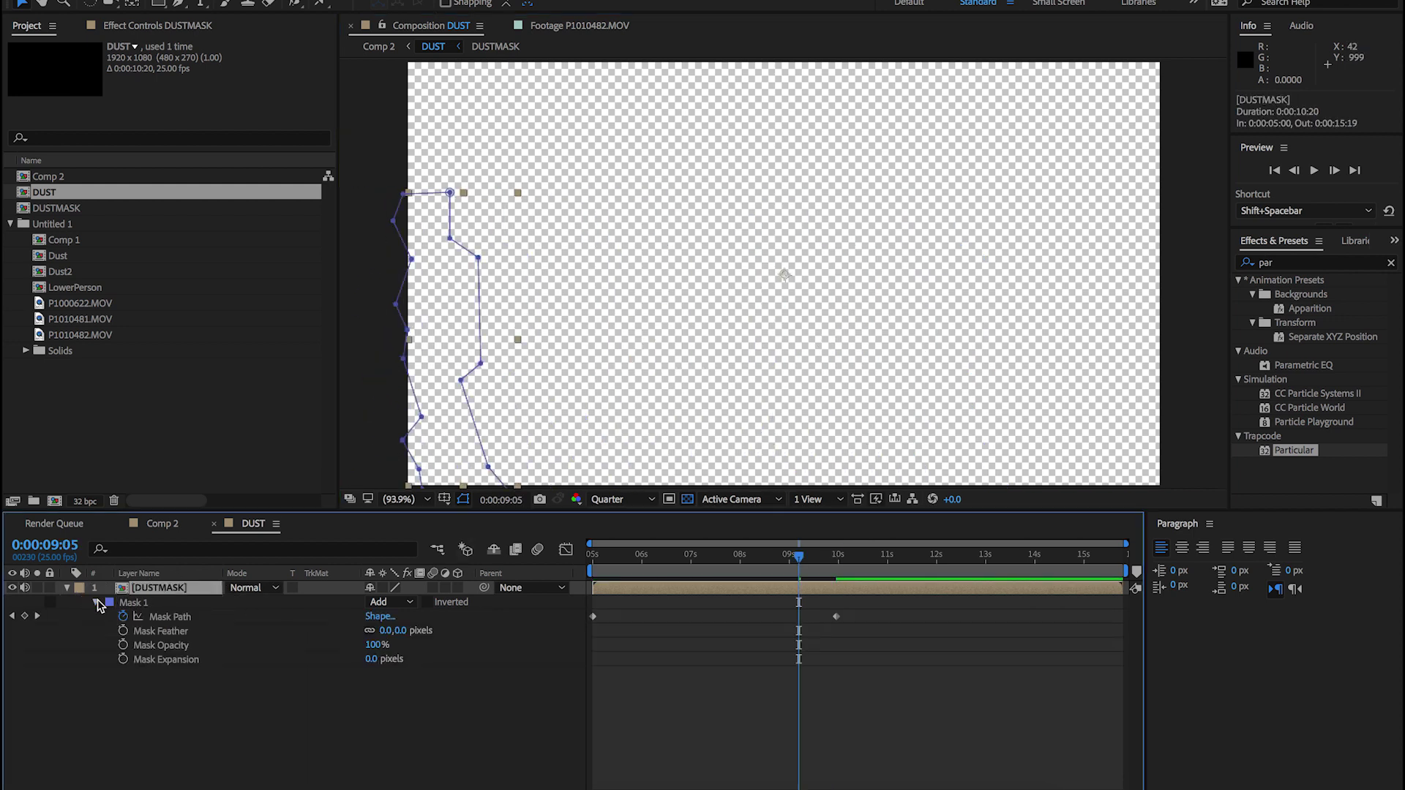
pyautogui.click(402, 631)
pyautogui.press('Return')
pyautogui.click(181, 524)
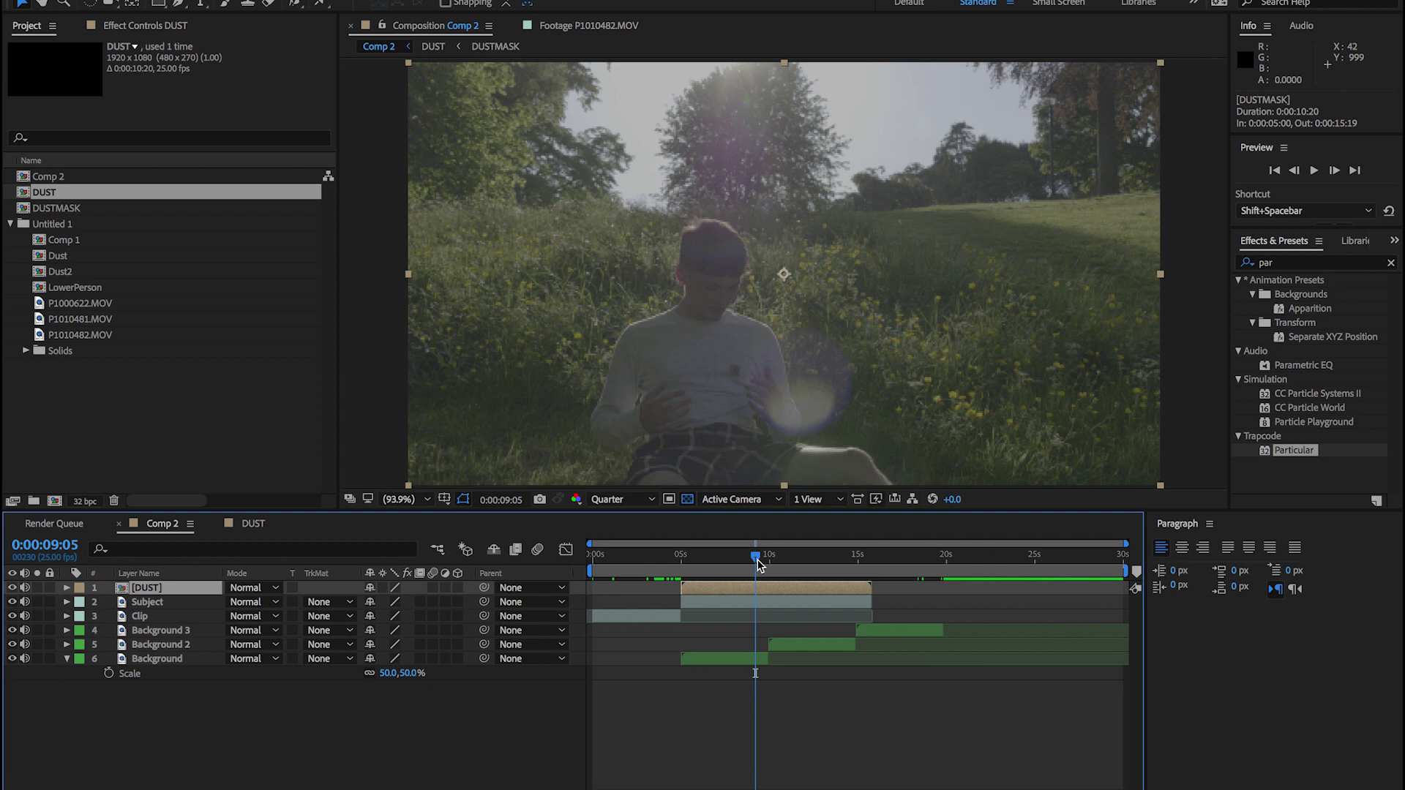
# Create a solid named DUST EMITTER and apply Trapcode Particular to it
pyautogui.rightClick(225, 721)
pyautogui.moveTo(314, 620)
pyautogui.click(454, 655)
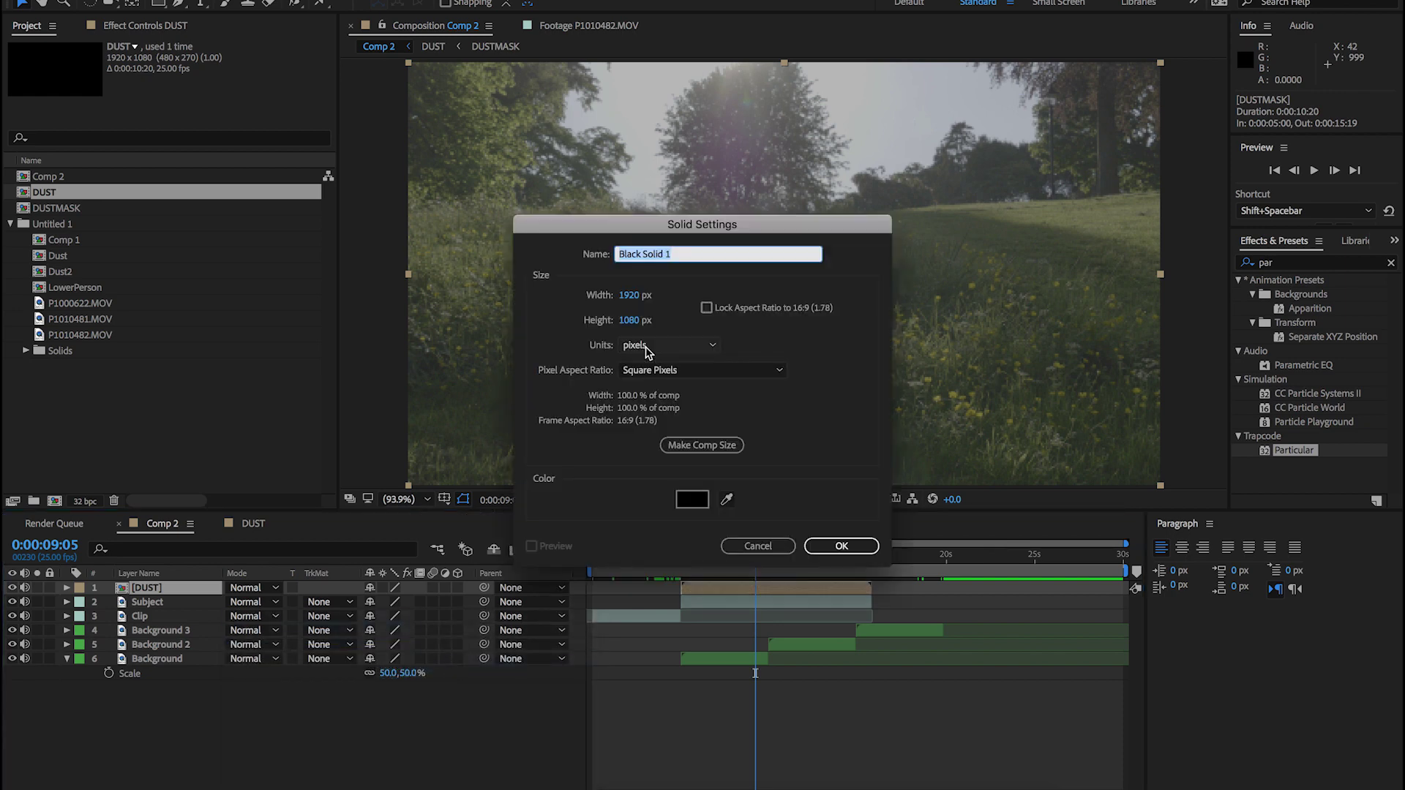
pyautogui.write('DUST EMIT')
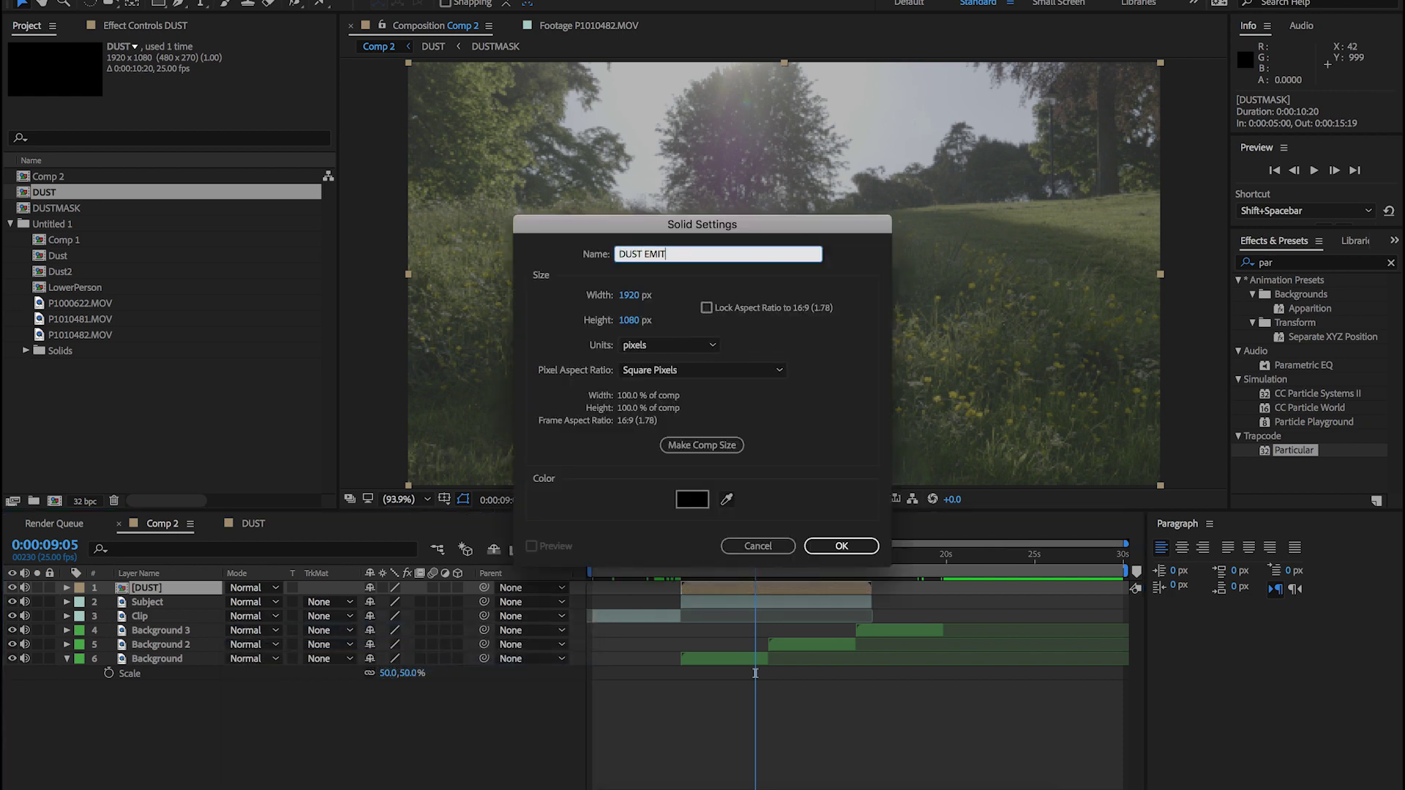
pyautogui.write('TER')
pyautogui.press('Return')
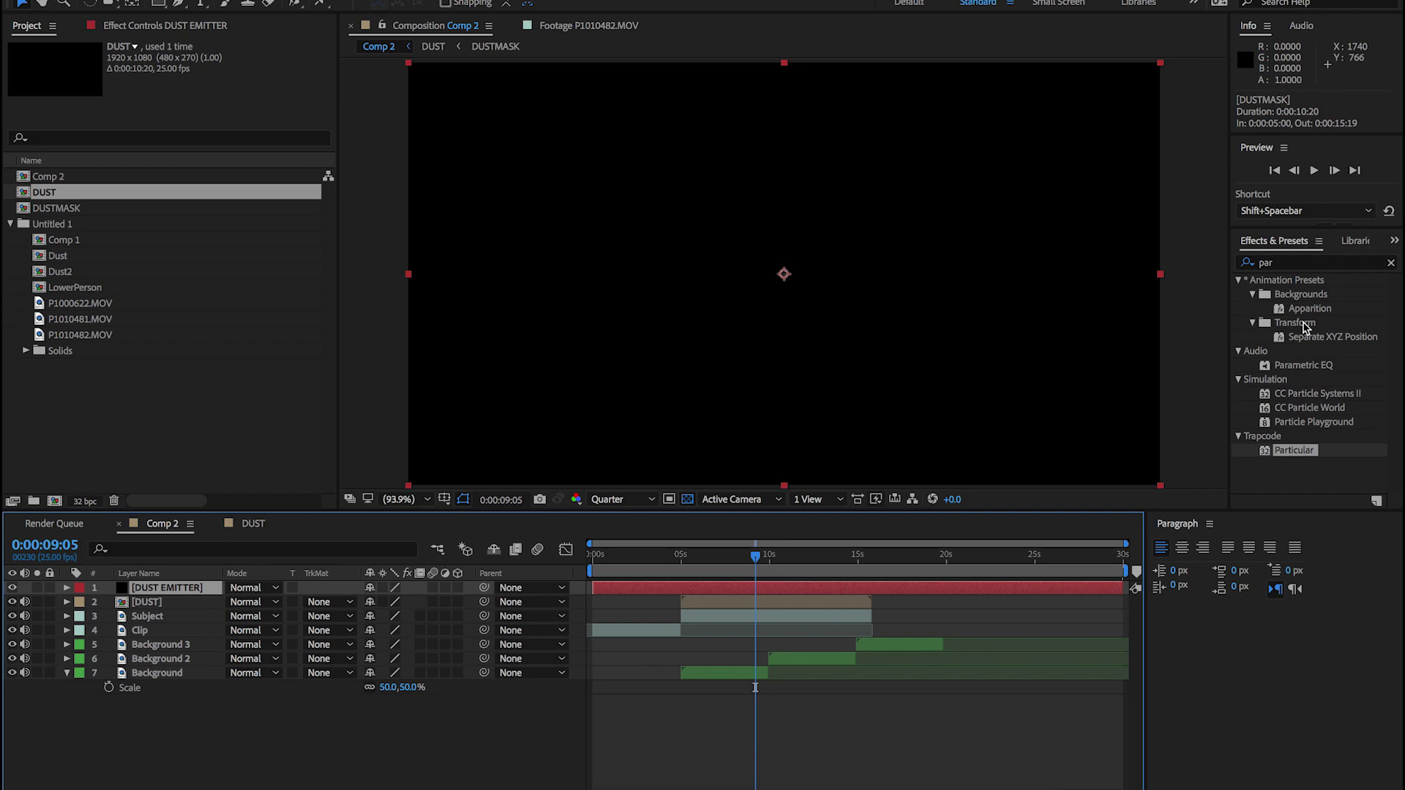
pyautogui.click(1309, 263)
pyautogui.moveTo(1293, 450); pyautogui.dragTo(747, 351)
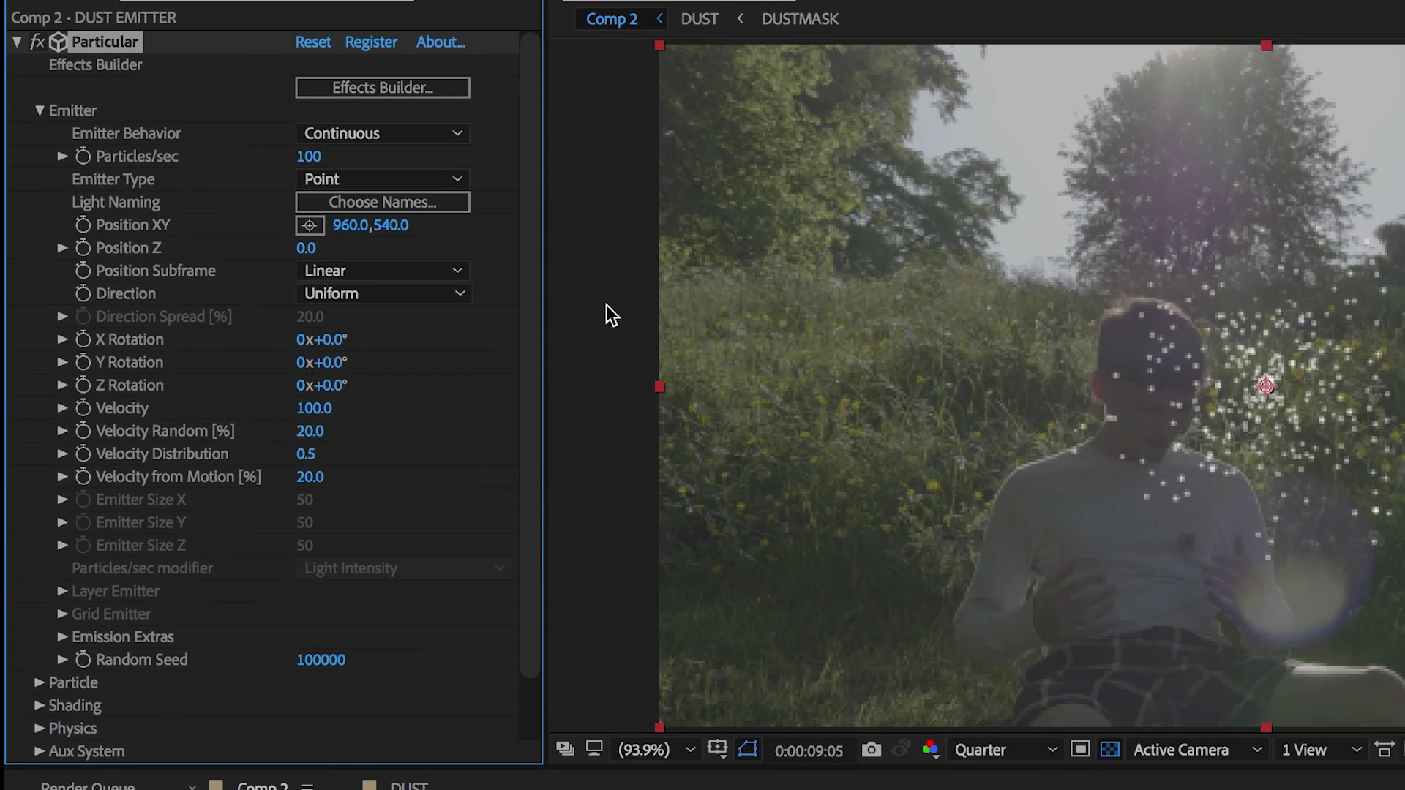
# Set the emitter type to Layer with 200000 particles per second
pyautogui.click(228, 147)
pyautogui.click(367, 333)
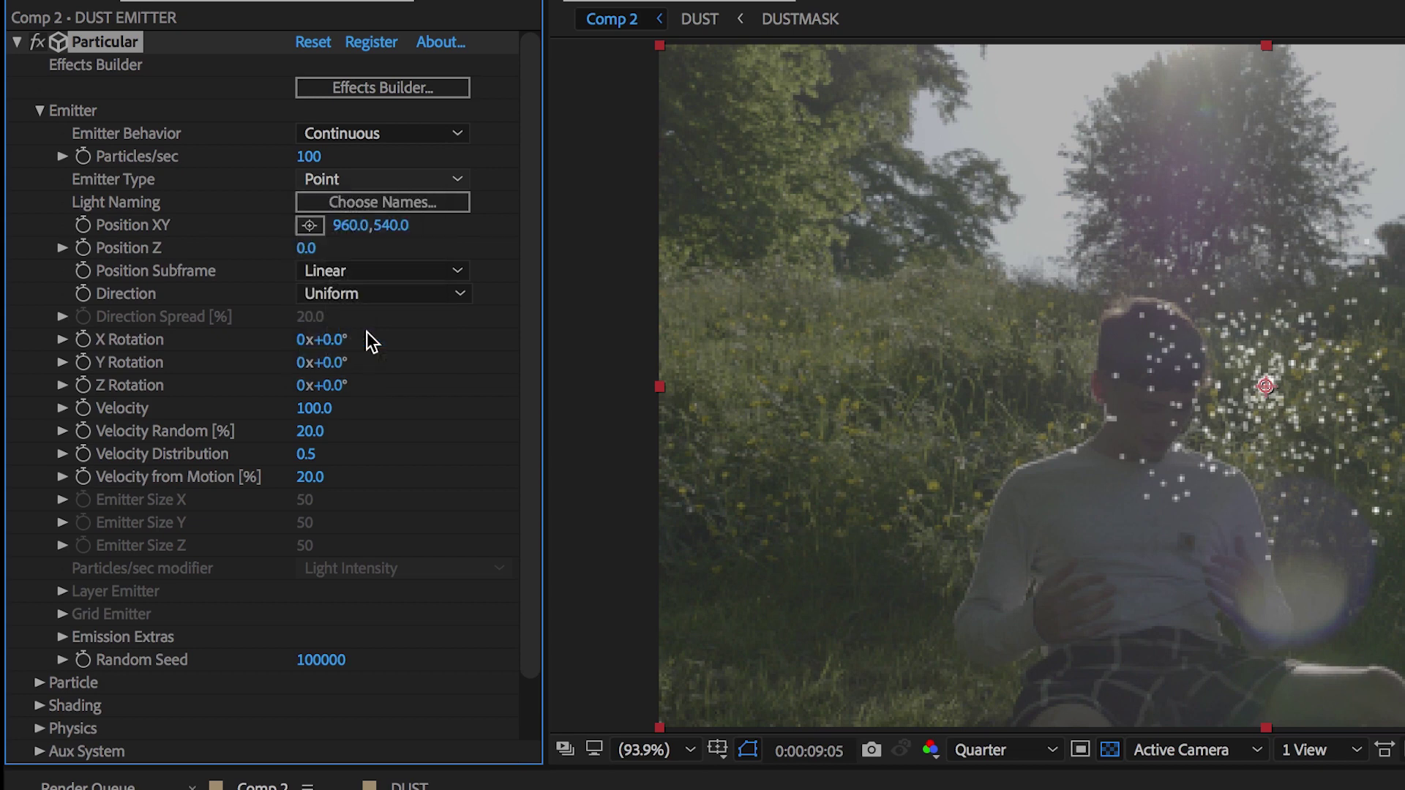
pyautogui.click(312, 156)
pyautogui.write('20')
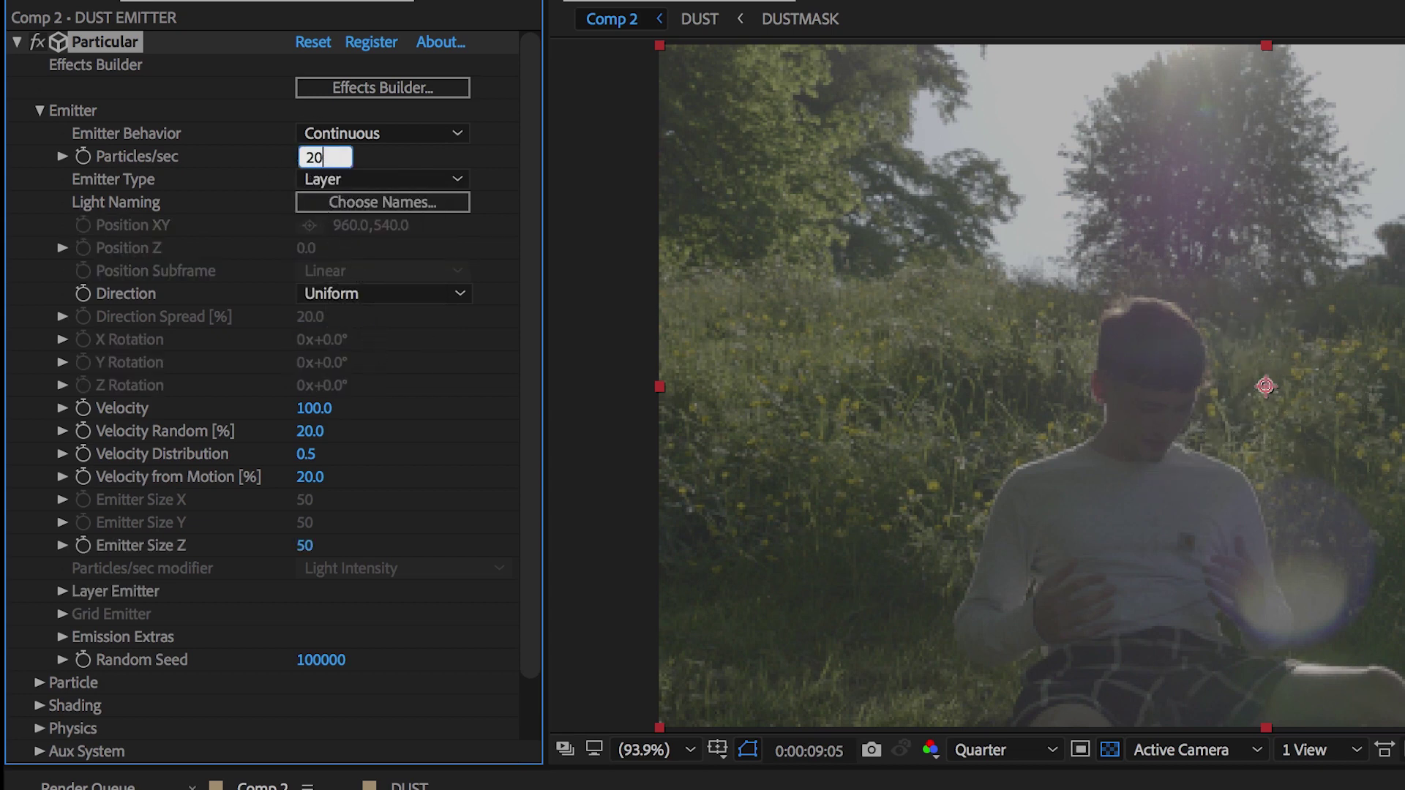
pyautogui.write('000000')
pyautogui.press('Return')
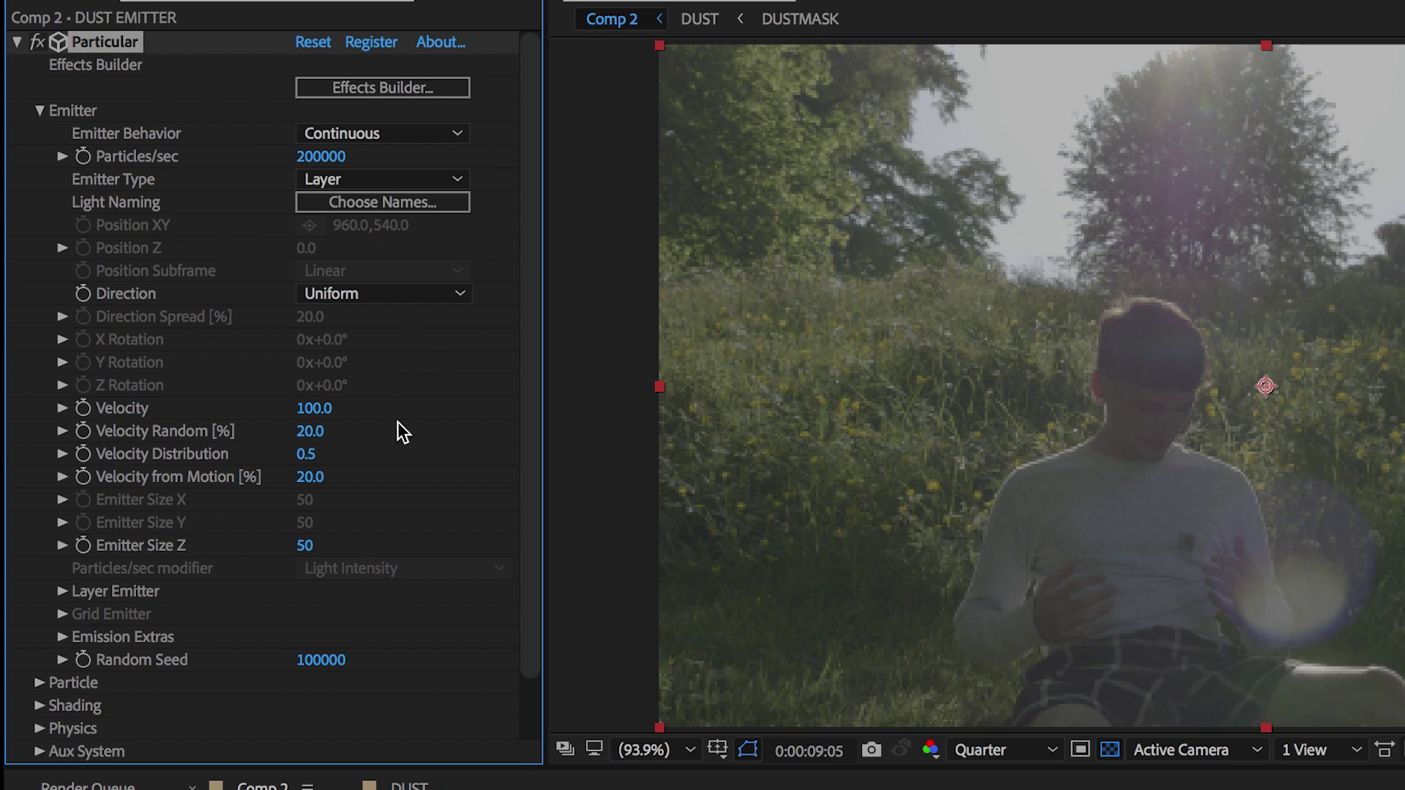
# Set Velocity Random to 100 and Velocity Distribution to 5
pyautogui.click(320, 416)
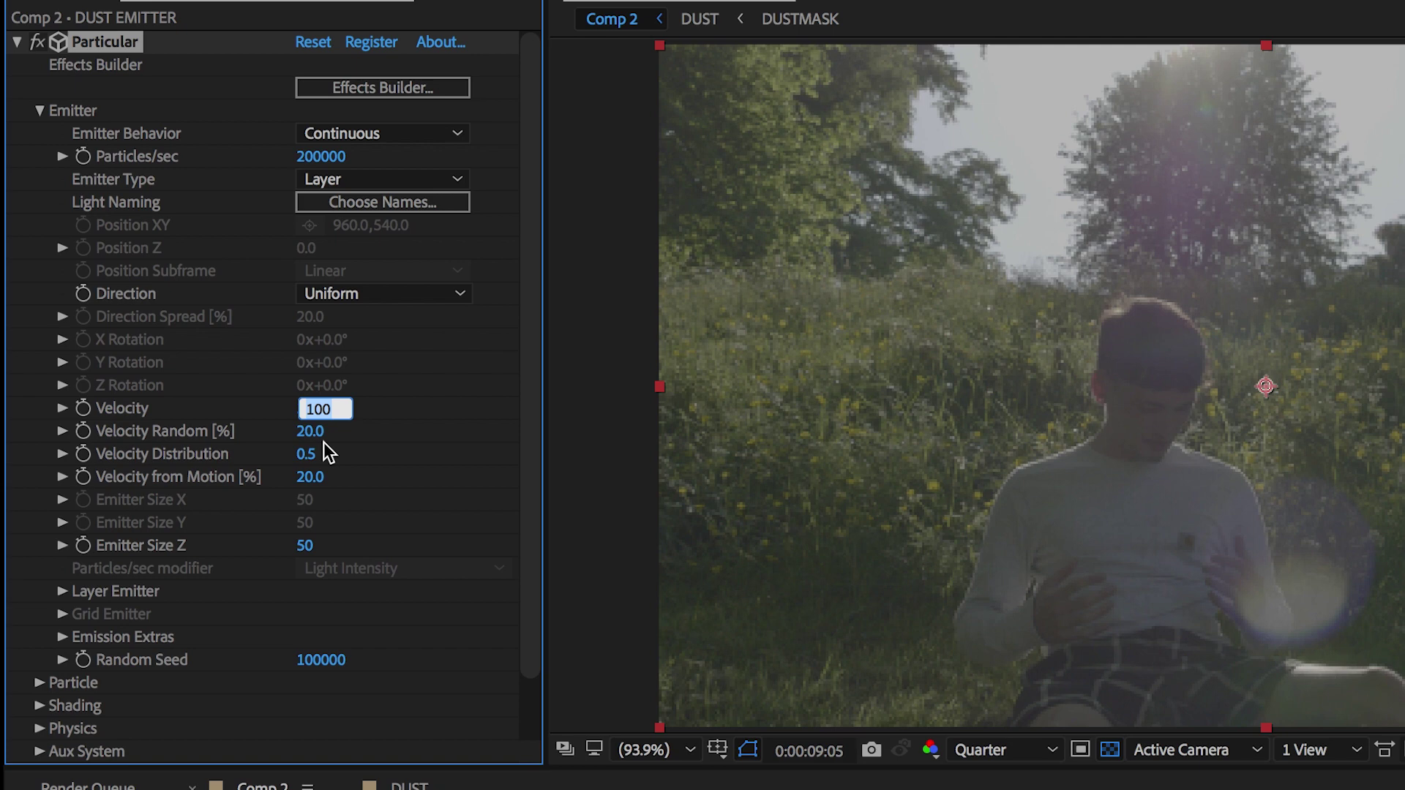
pyautogui.press('Tab')
pyautogui.write('1')
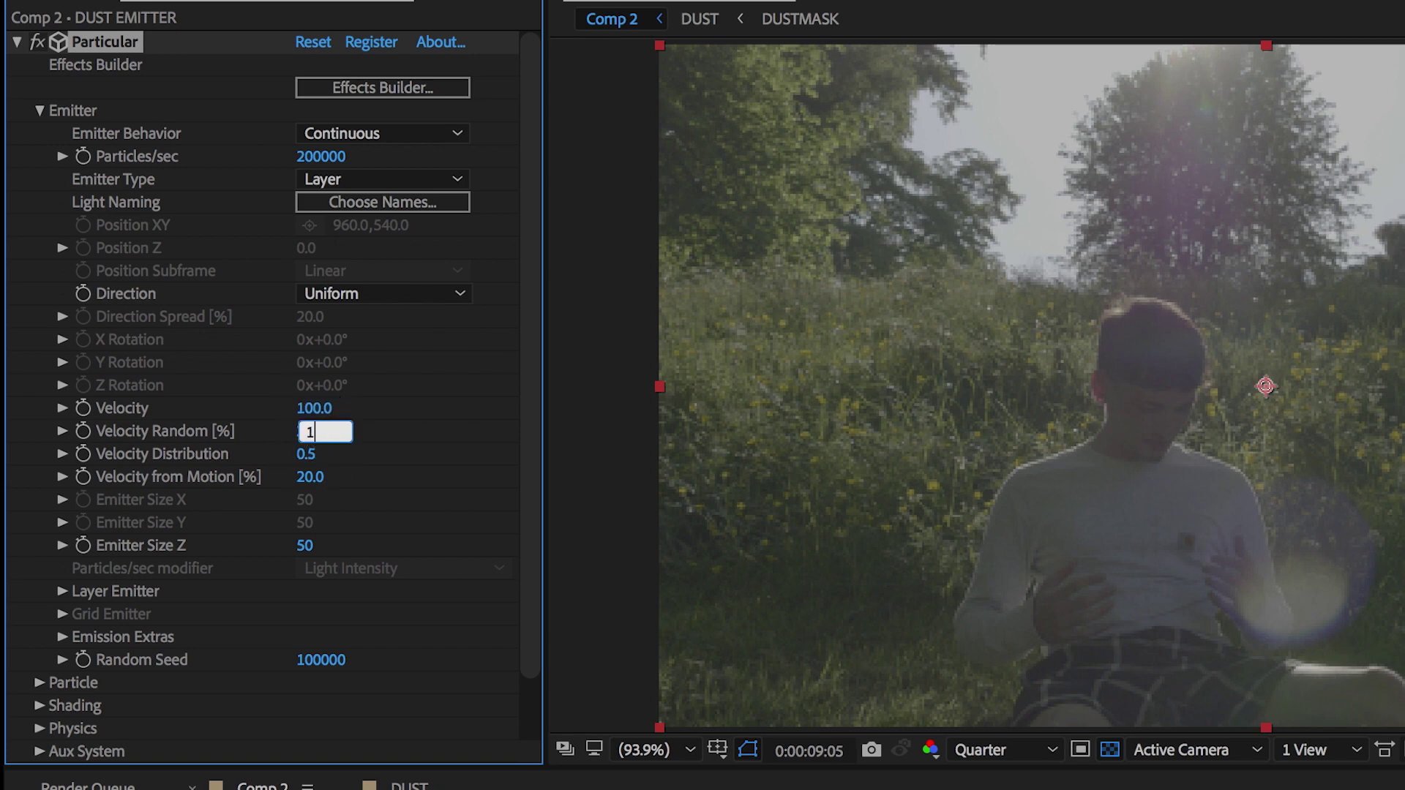
pyautogui.write('00')
pyautogui.press('Tab')
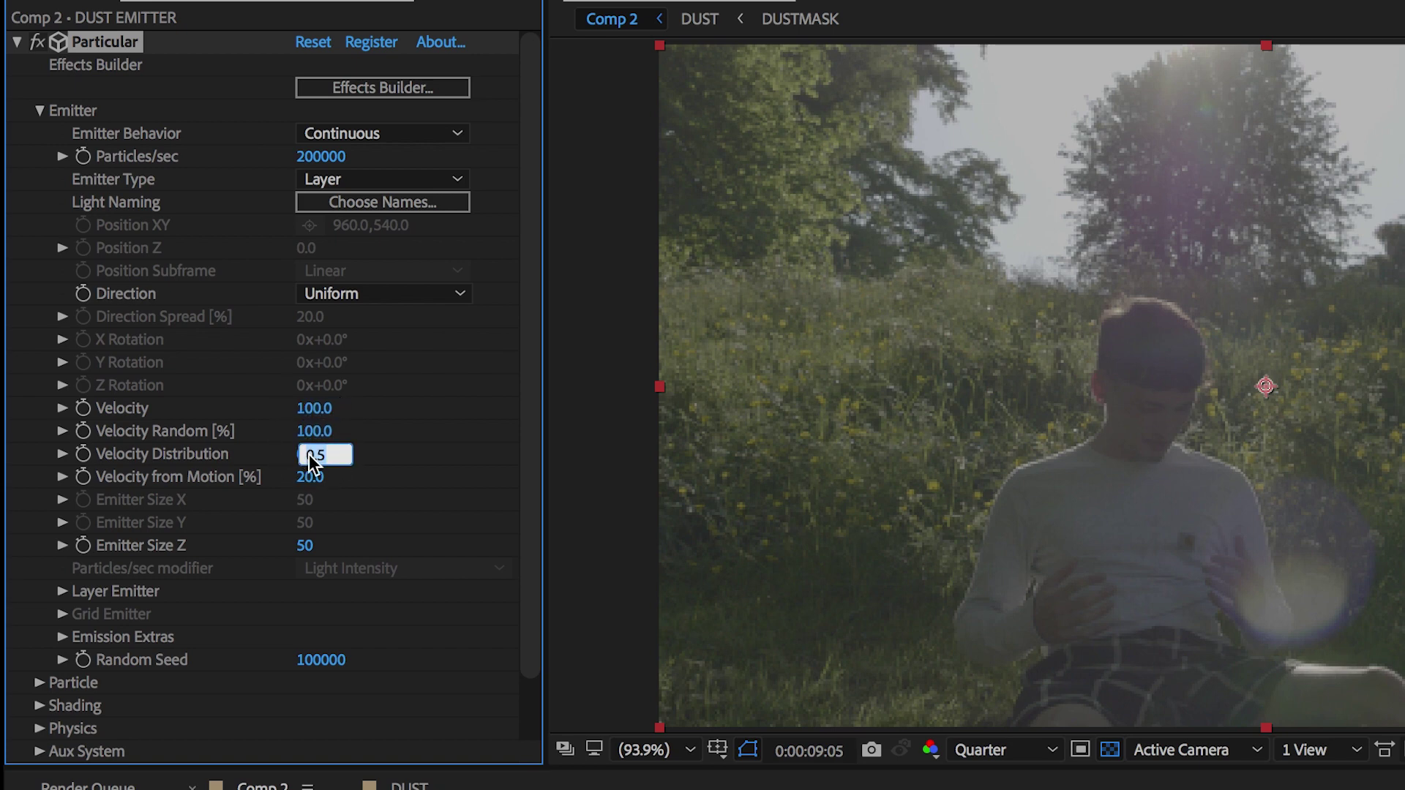
pyautogui.write('5')
pyautogui.press('Return')
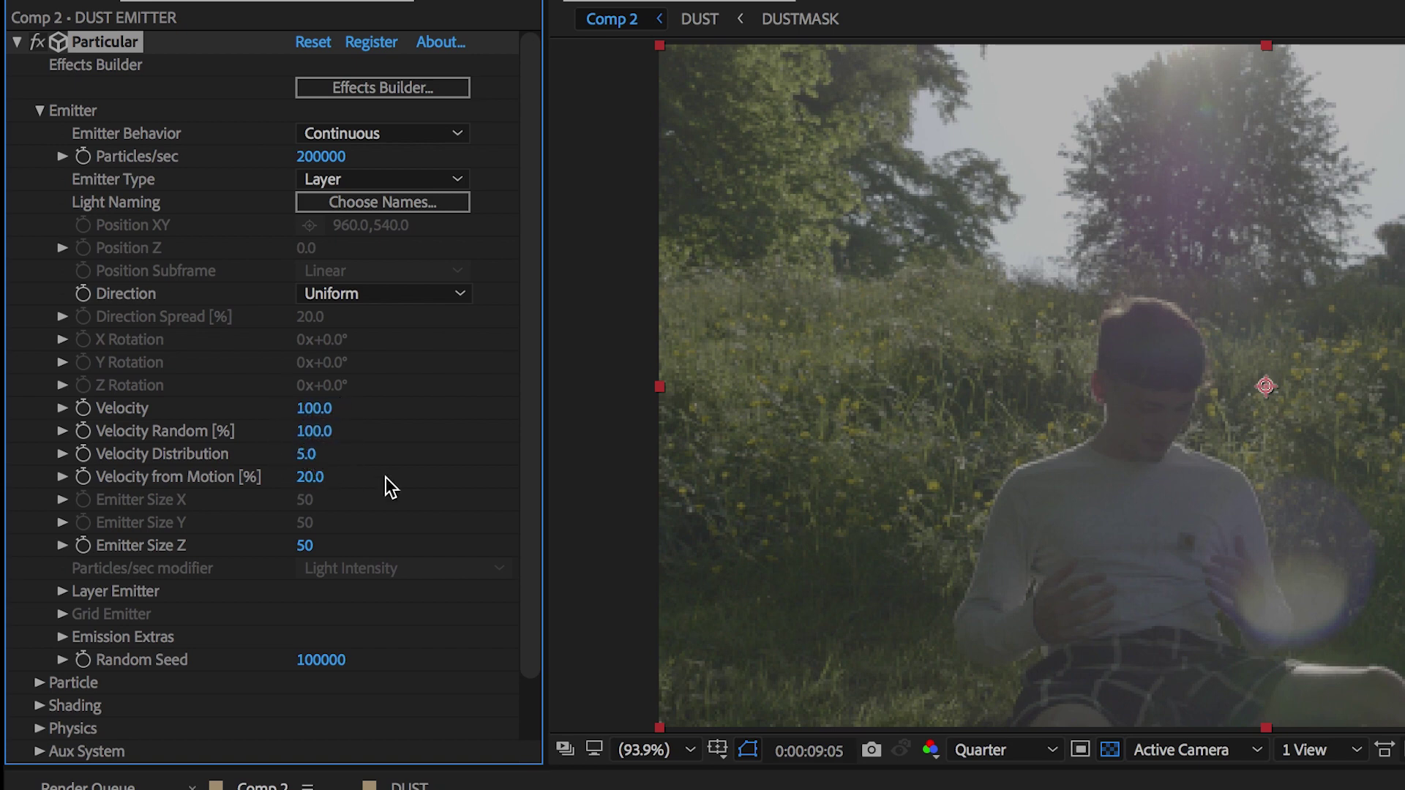
# Make DUST a 3D layer, pick it as the emitter layer, and sample at Particle Birth Time
pyautogui.click(61, 592)
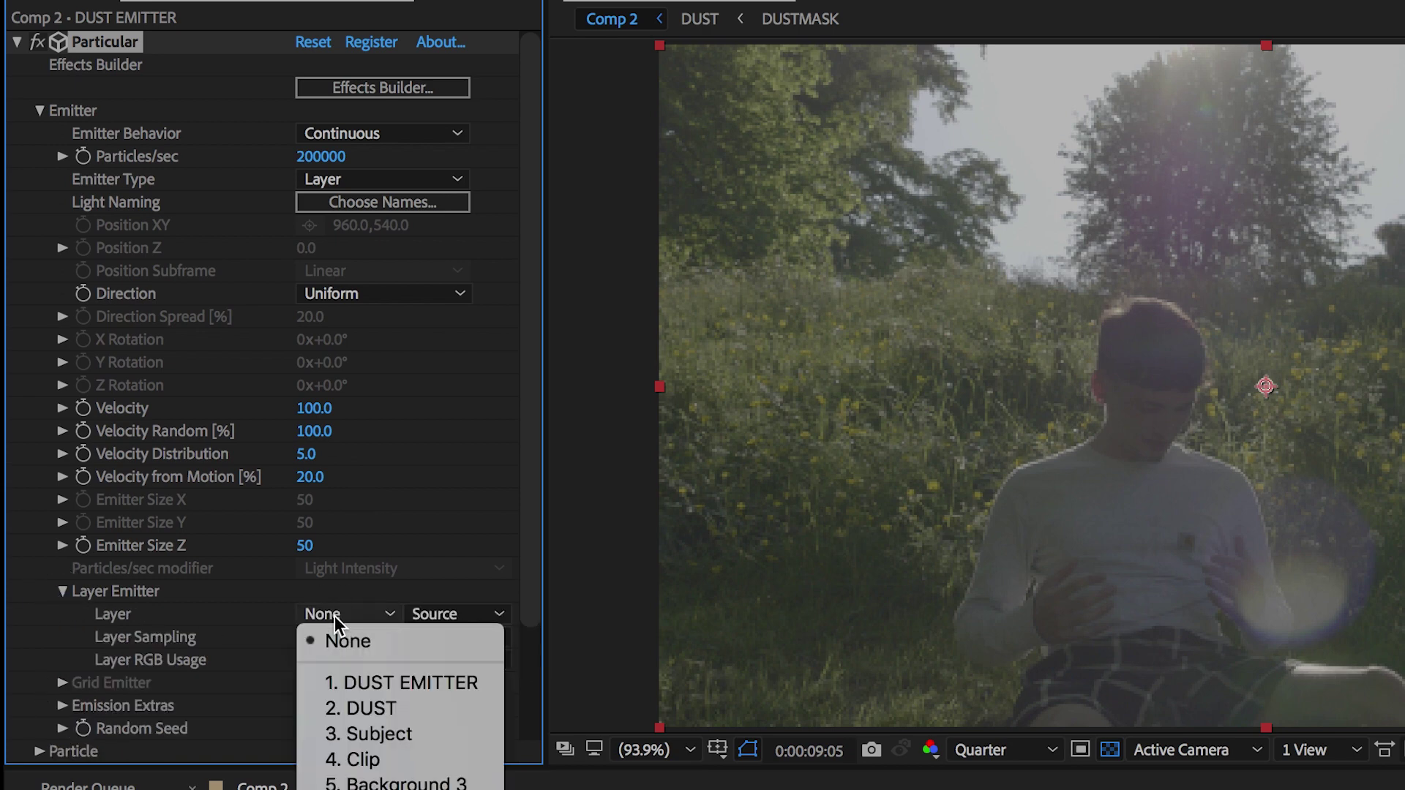
pyautogui.click(369, 709)
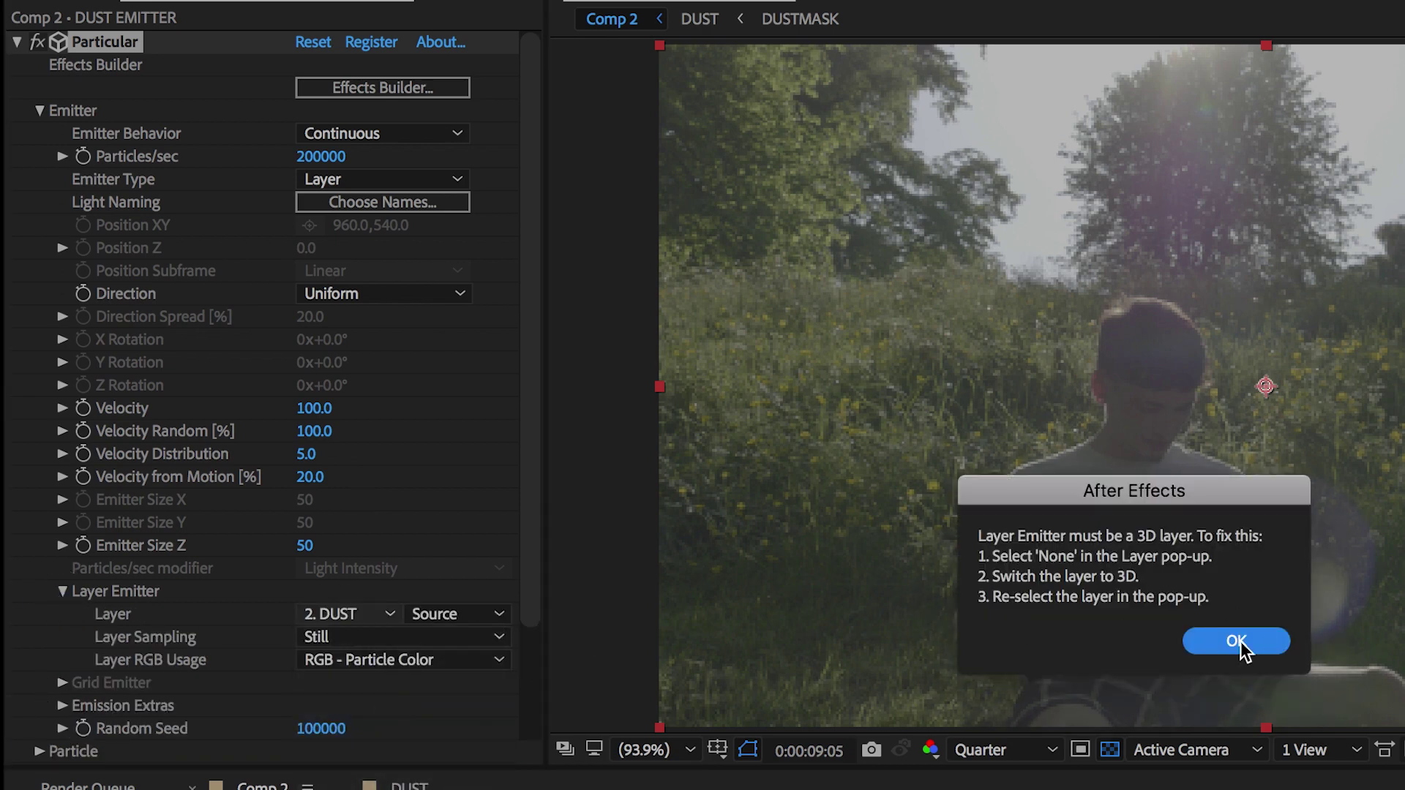
pyautogui.click(1236, 642)
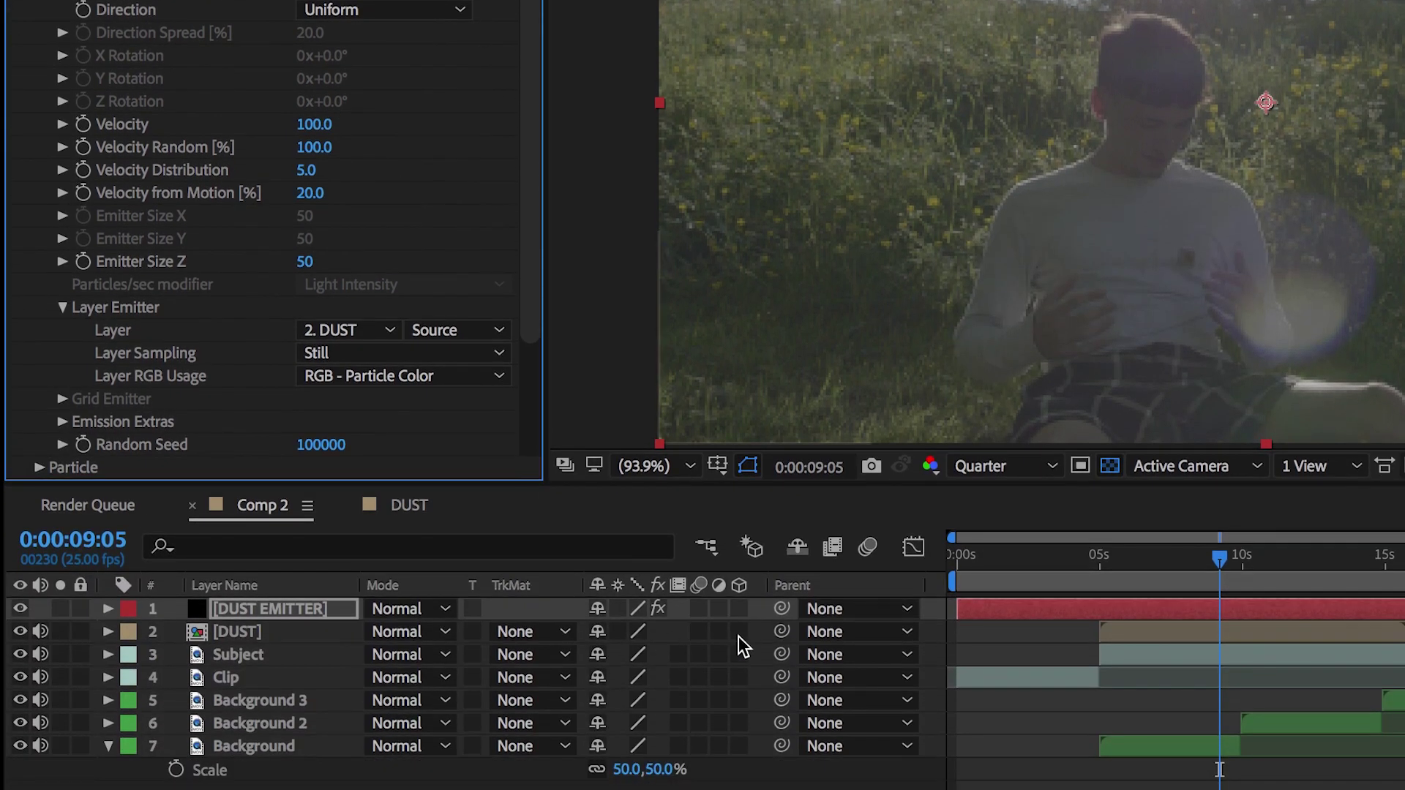
pyautogui.click(739, 702)
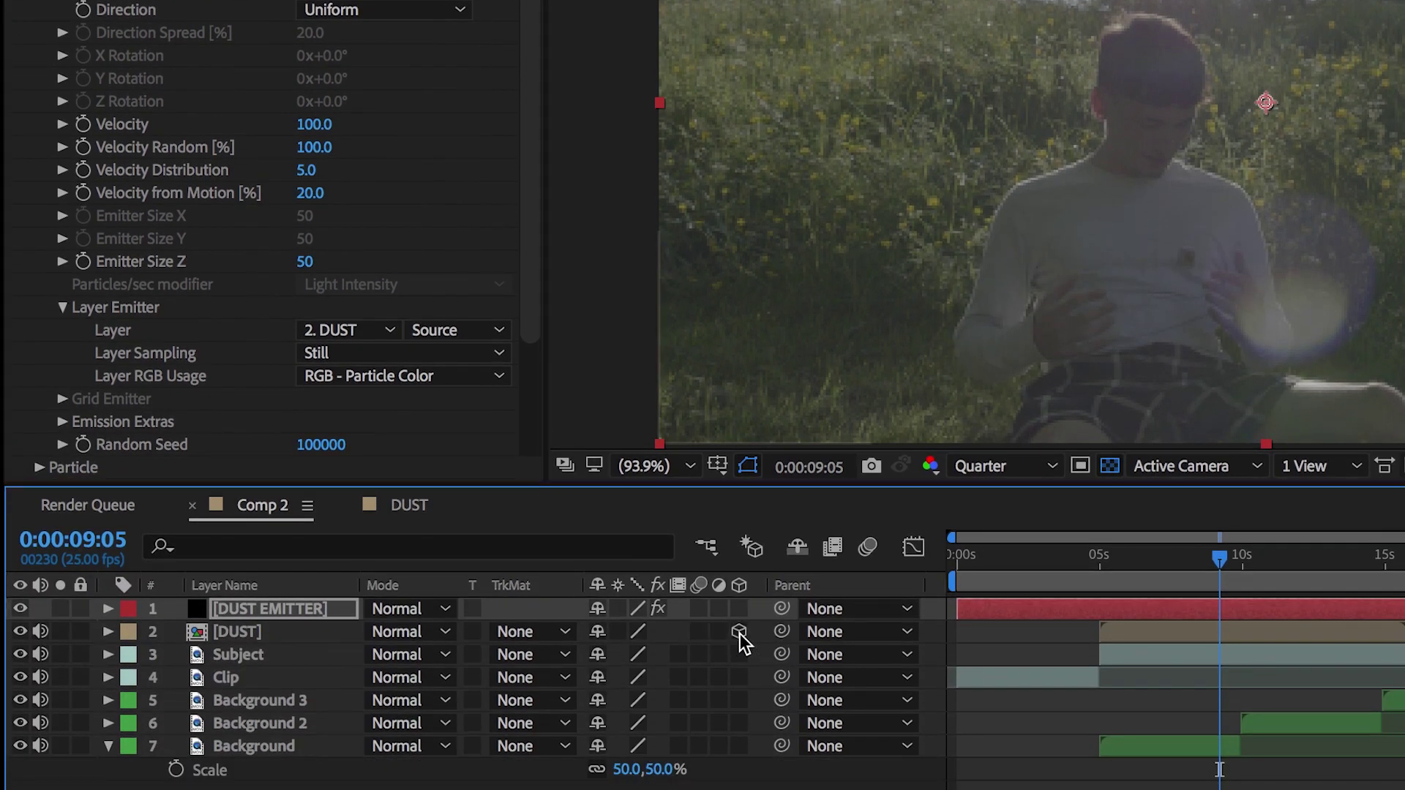
pyautogui.click(359, 335)
pyautogui.click(355, 359)
pyautogui.click(340, 332)
pyautogui.click(362, 418)
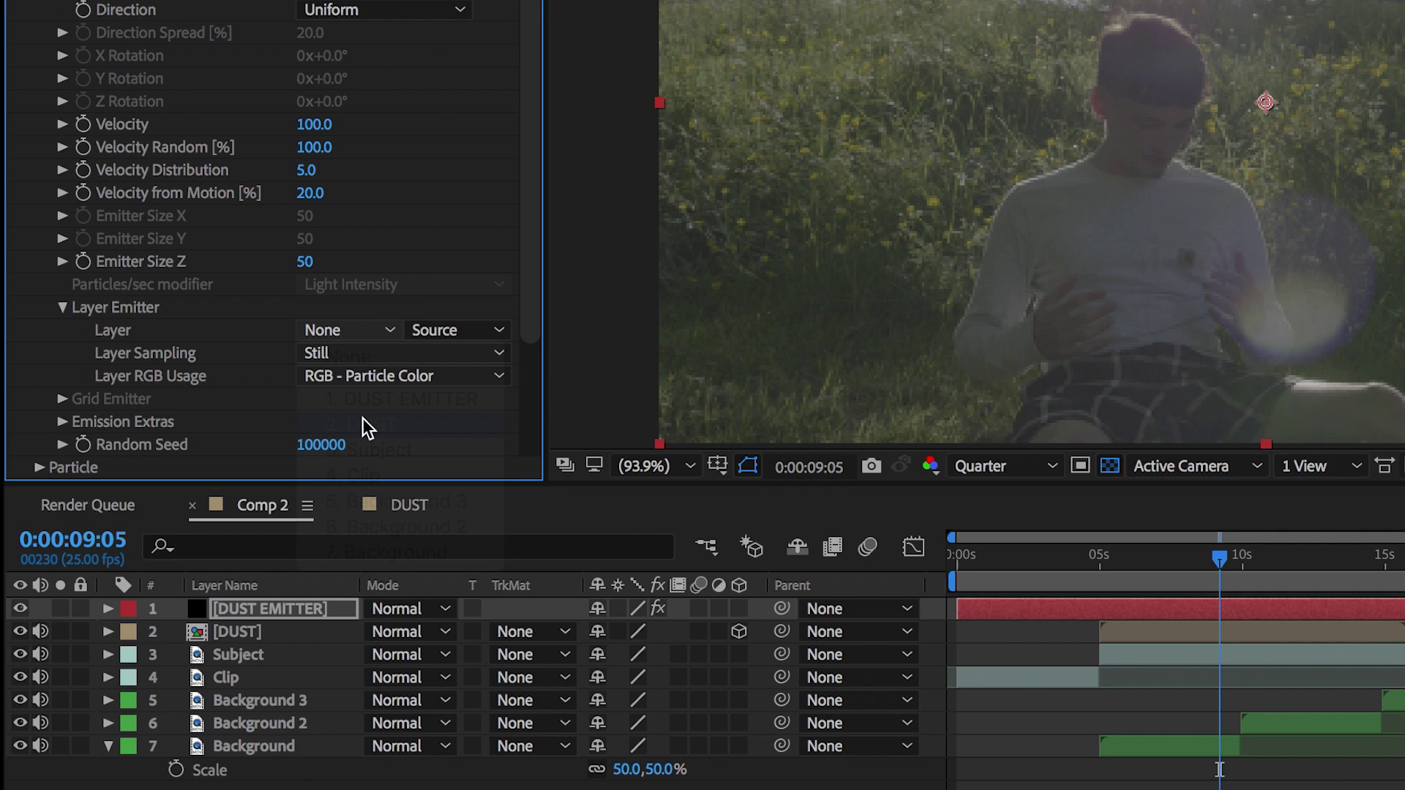
pyautogui.click(440, 336)
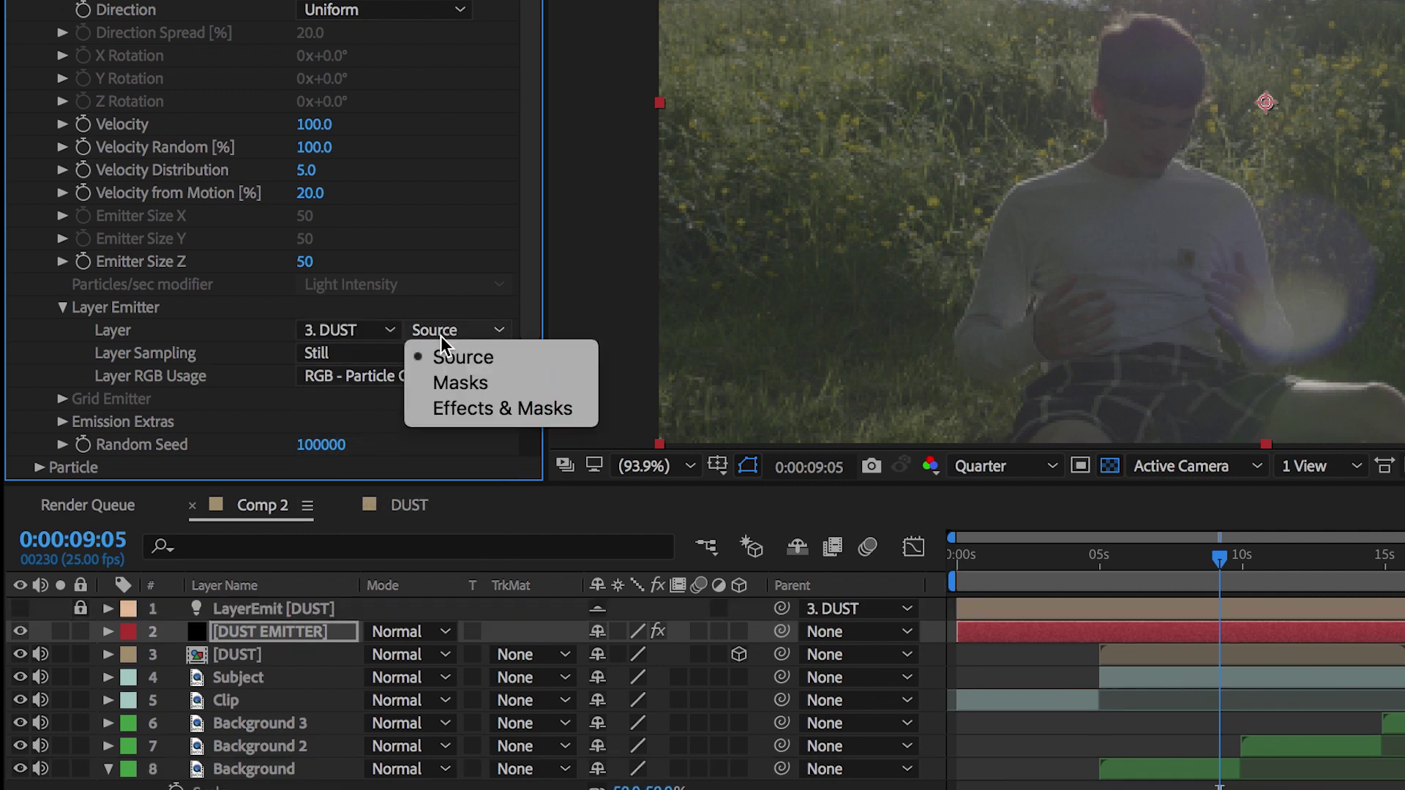
pyautogui.click(372, 352)
pyautogui.click(342, 353)
pyautogui.click(366, 412)
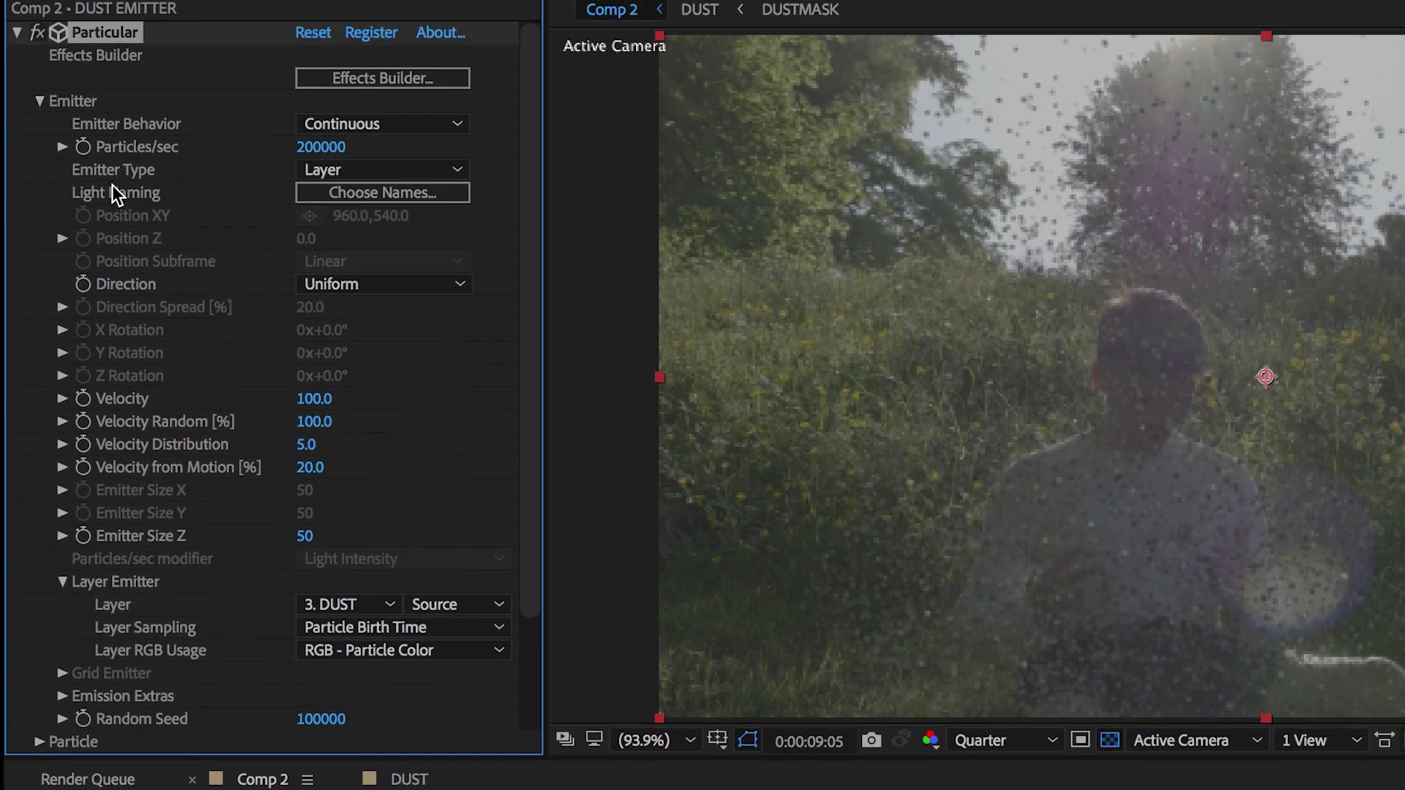
# Set particle Life Random to 5 and Particle Type to Cloudlet
pyautogui.click(39, 61)
pyautogui.click(39, 125)
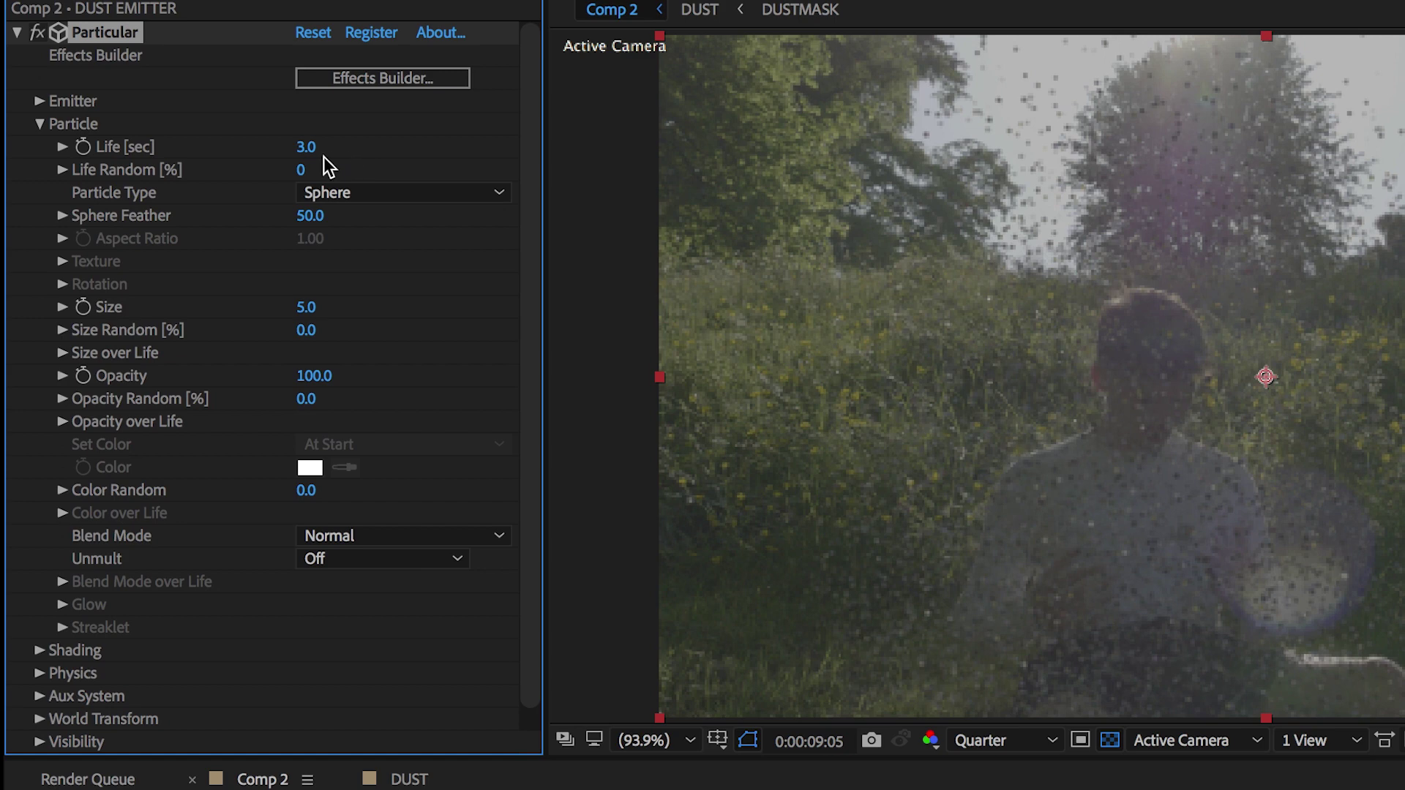
pyautogui.click(301, 169)
pyautogui.write('5')
pyautogui.click(374, 193)
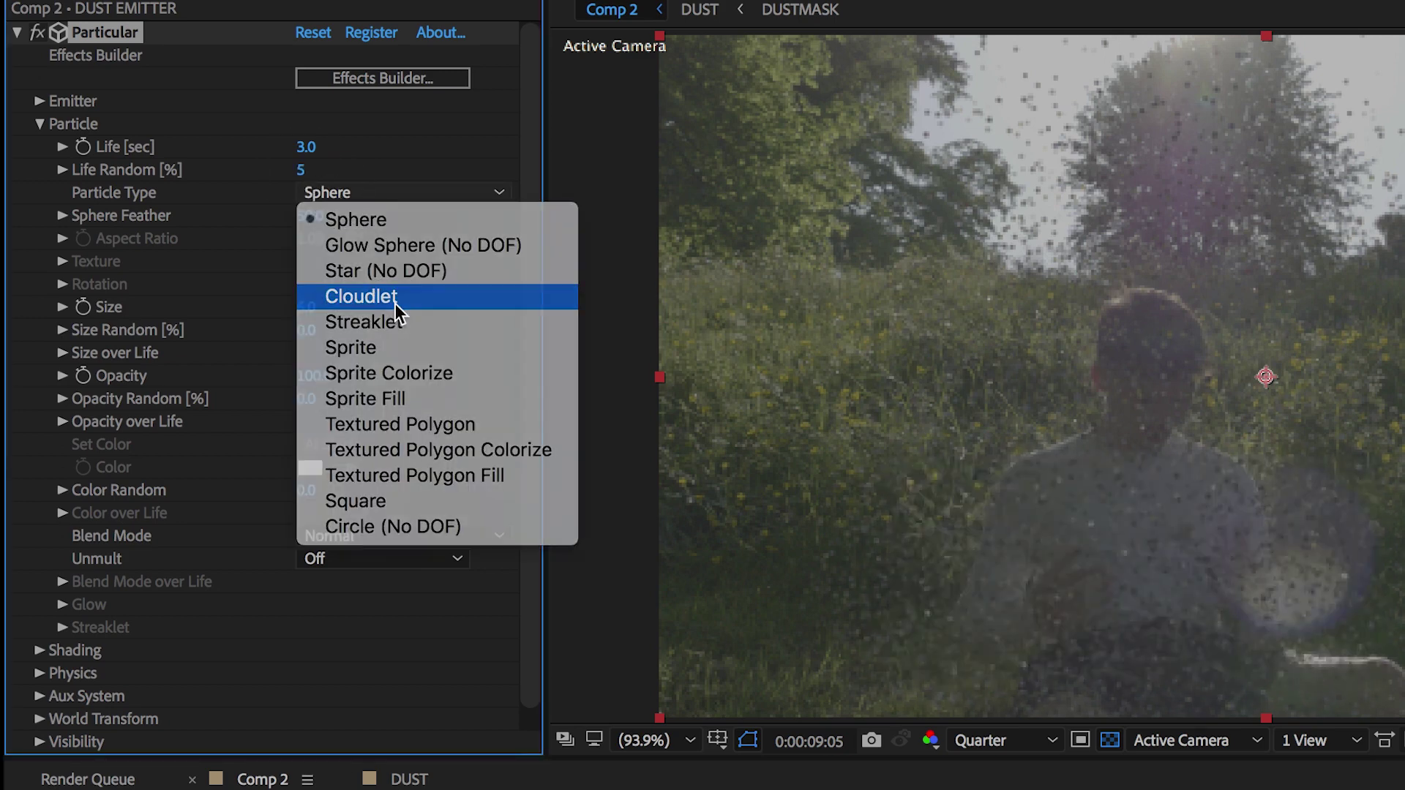
pyautogui.click(395, 304)
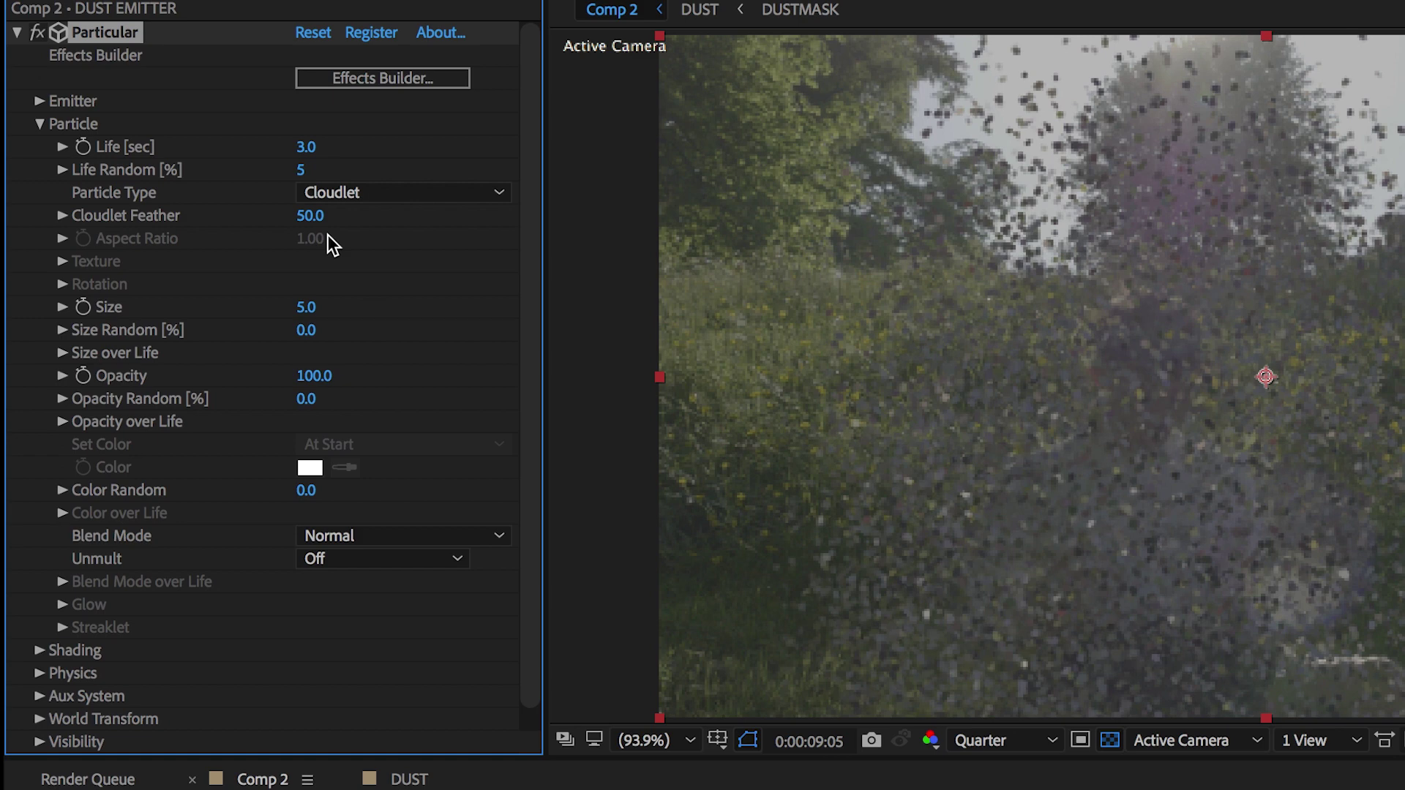
# Set Cloudlet Feather 5, Size 2.5 and Size Random 100
pyautogui.click(311, 215)
pyautogui.write('4')
pyautogui.press('Return')
pyautogui.click(311, 307)
pyautogui.write('2.5')
pyautogui.press('Return')
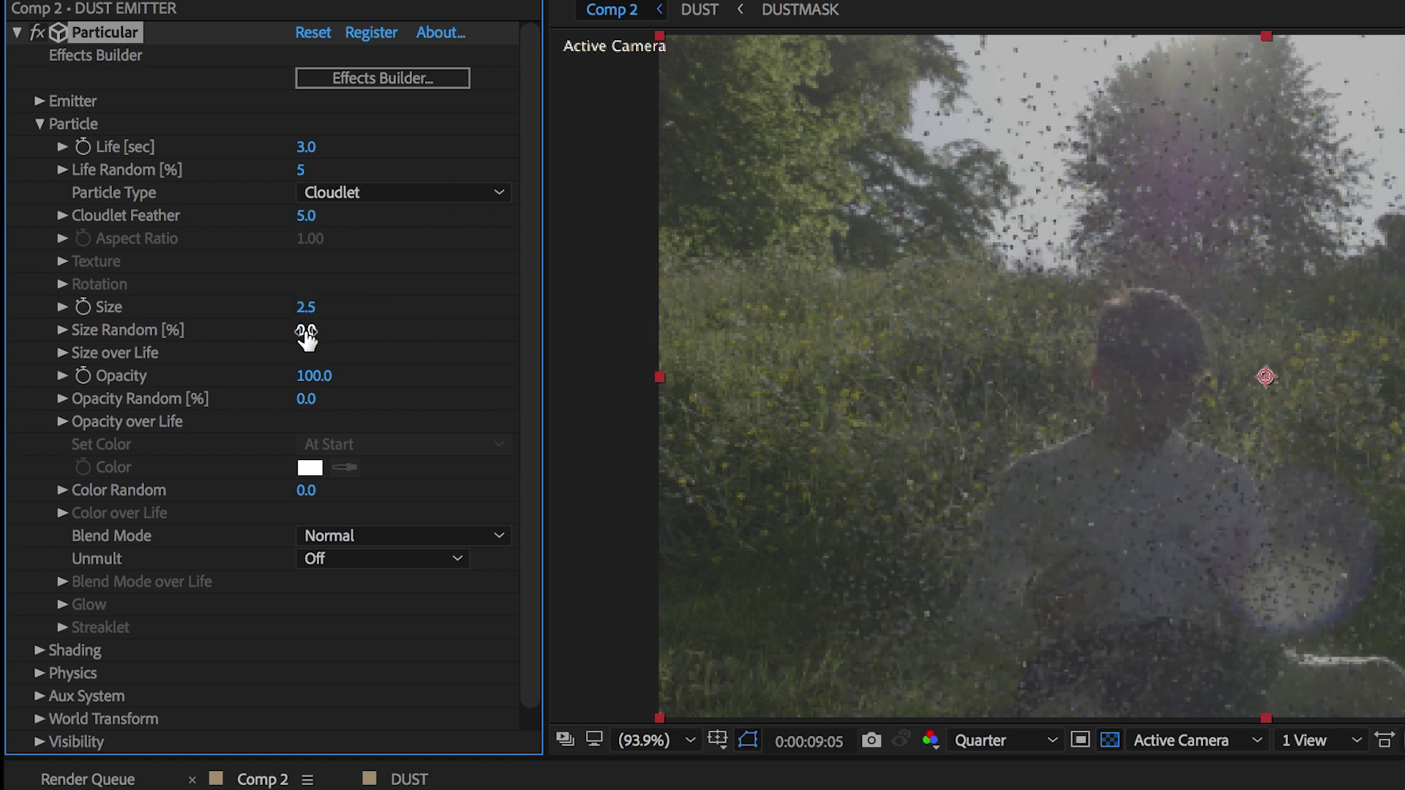
pyautogui.click(306, 331)
pyautogui.write('10')
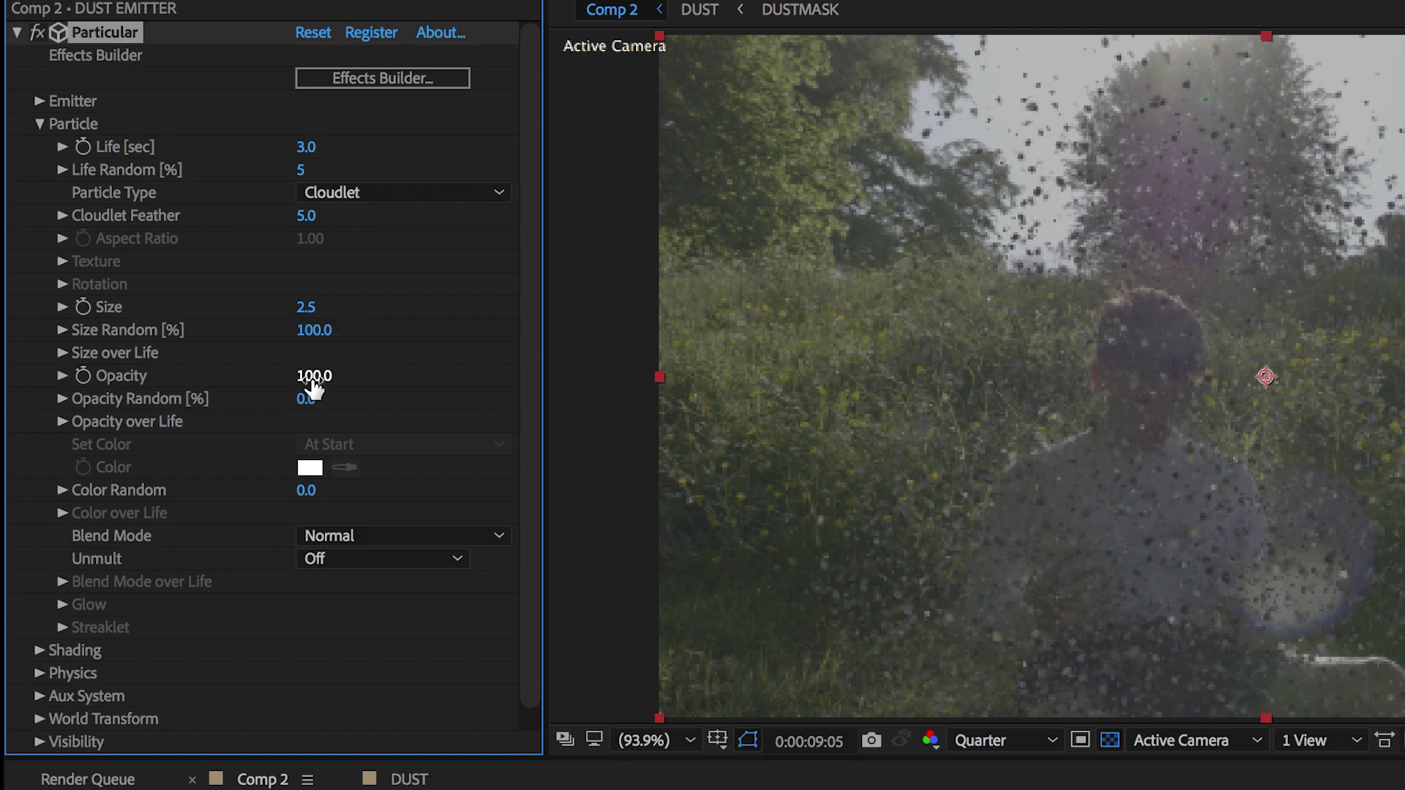
# Apply a linear fade-out preset to the Opacity over Life curve
pyautogui.click(67, 428)
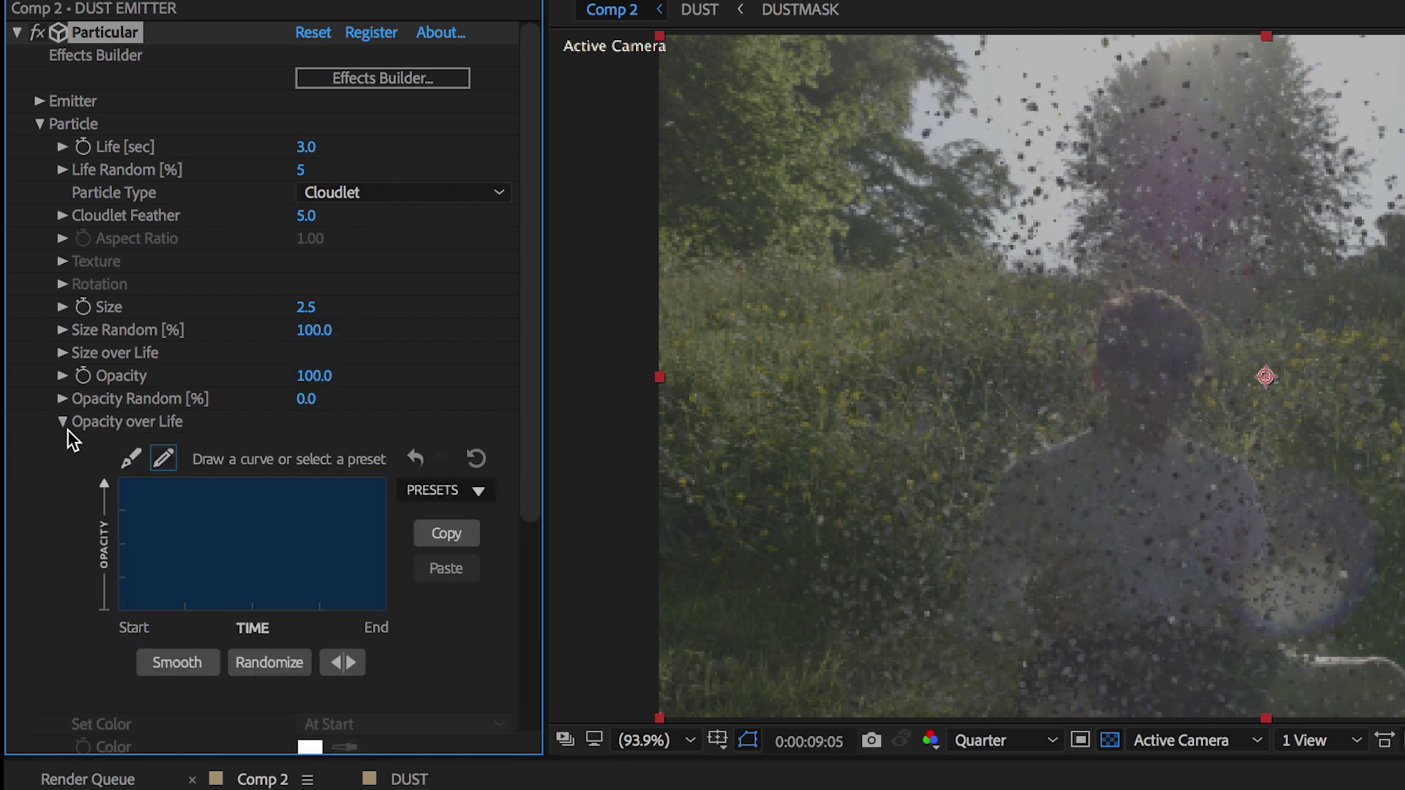
pyautogui.click(478, 491)
pyautogui.click(461, 555)
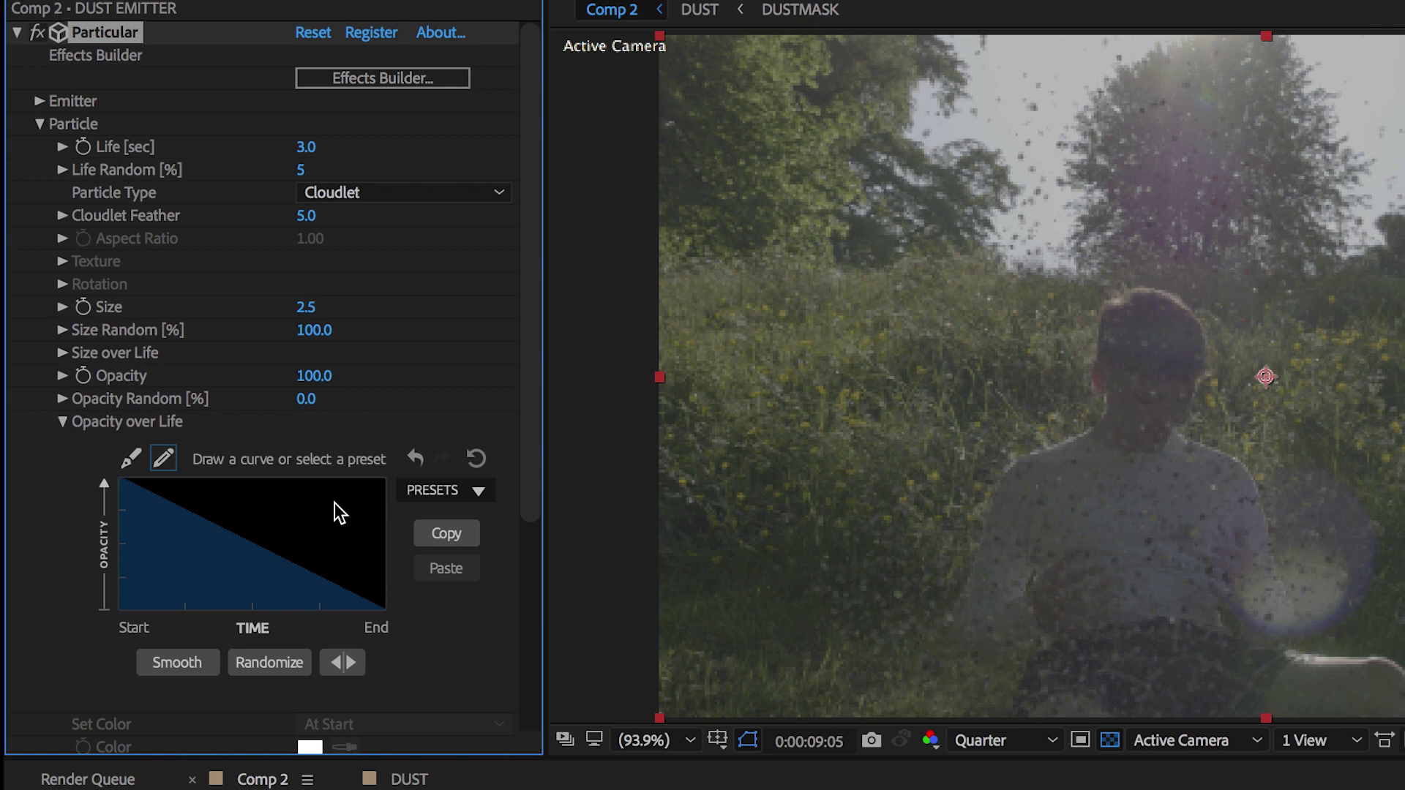
pyautogui.click(59, 423)
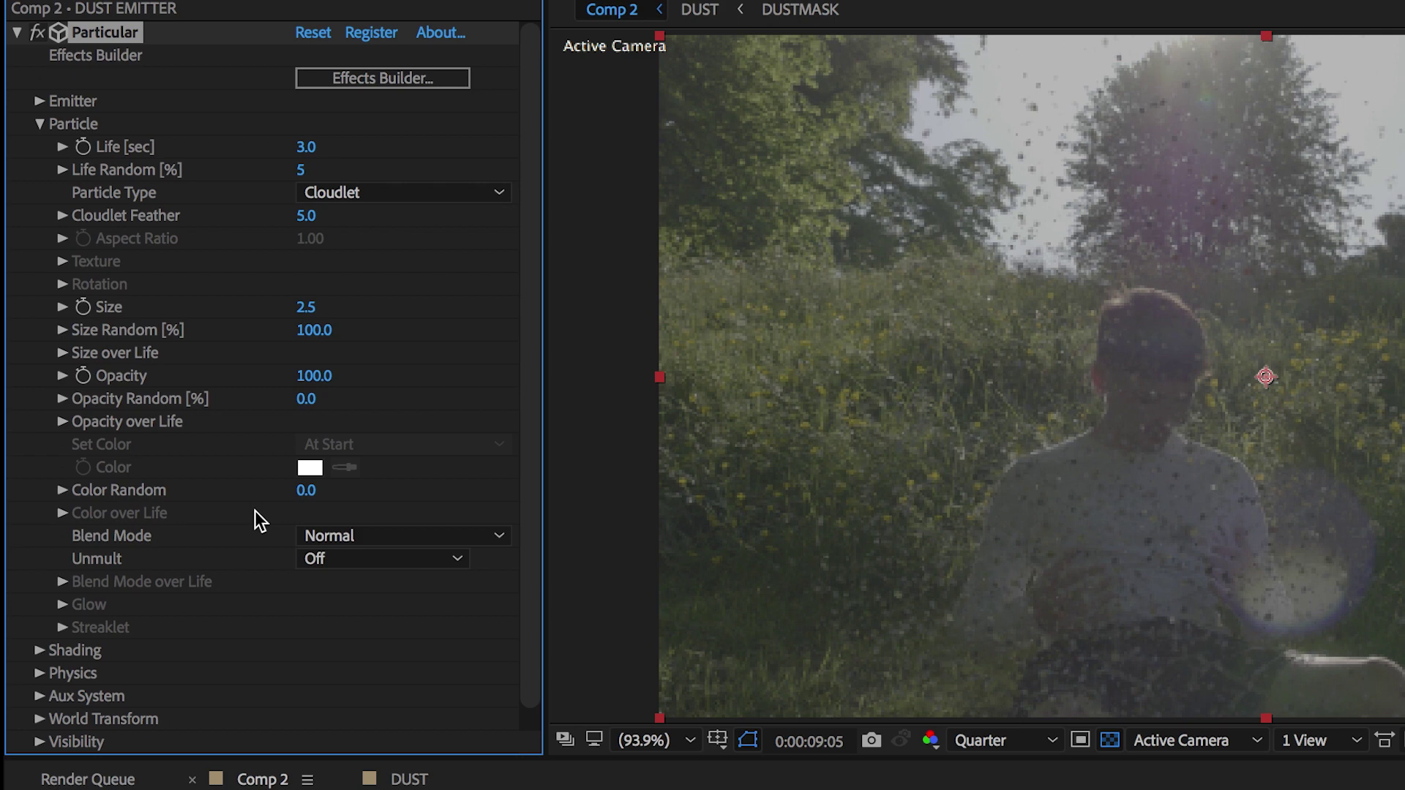
# In Shading, switch Shadowlet for Main to On
pyautogui.click(39, 651)
pyautogui.scroll(-5, 172, 581)
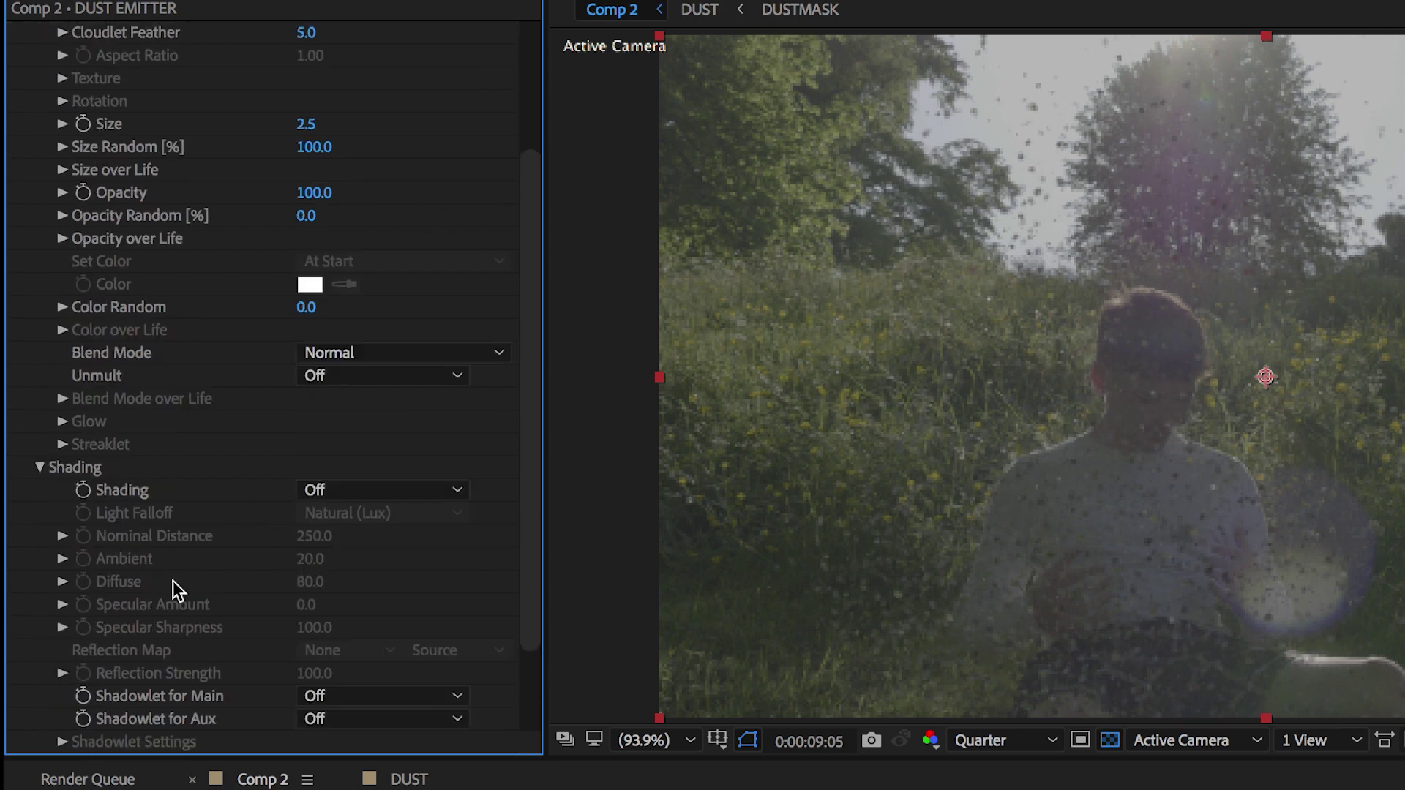
pyautogui.click(367, 580)
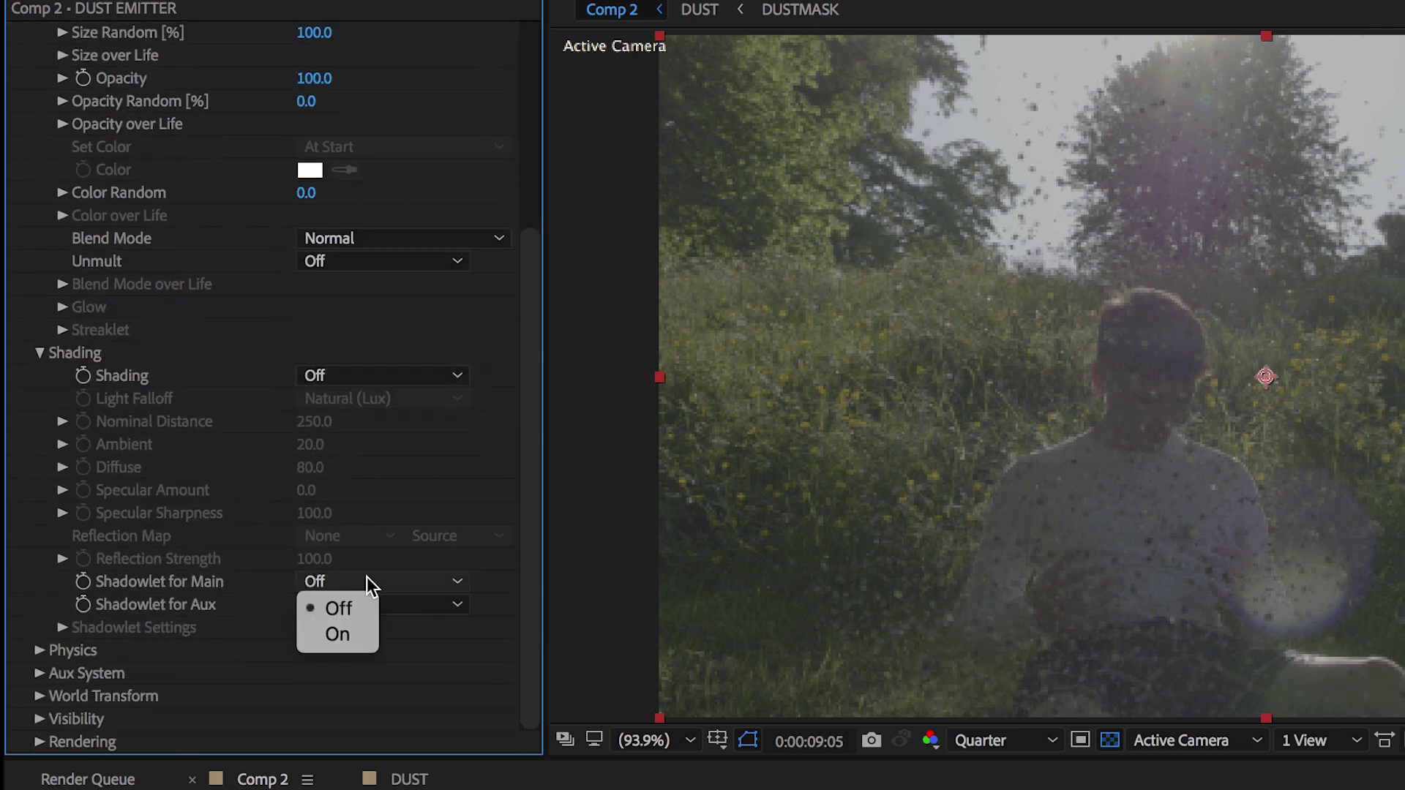
pyautogui.click(353, 632)
# Set Shadowlet Settings opacity to 6 and adjust distance to 135
pyautogui.click(63, 629)
pyautogui.scroll(-3, 220, 593)
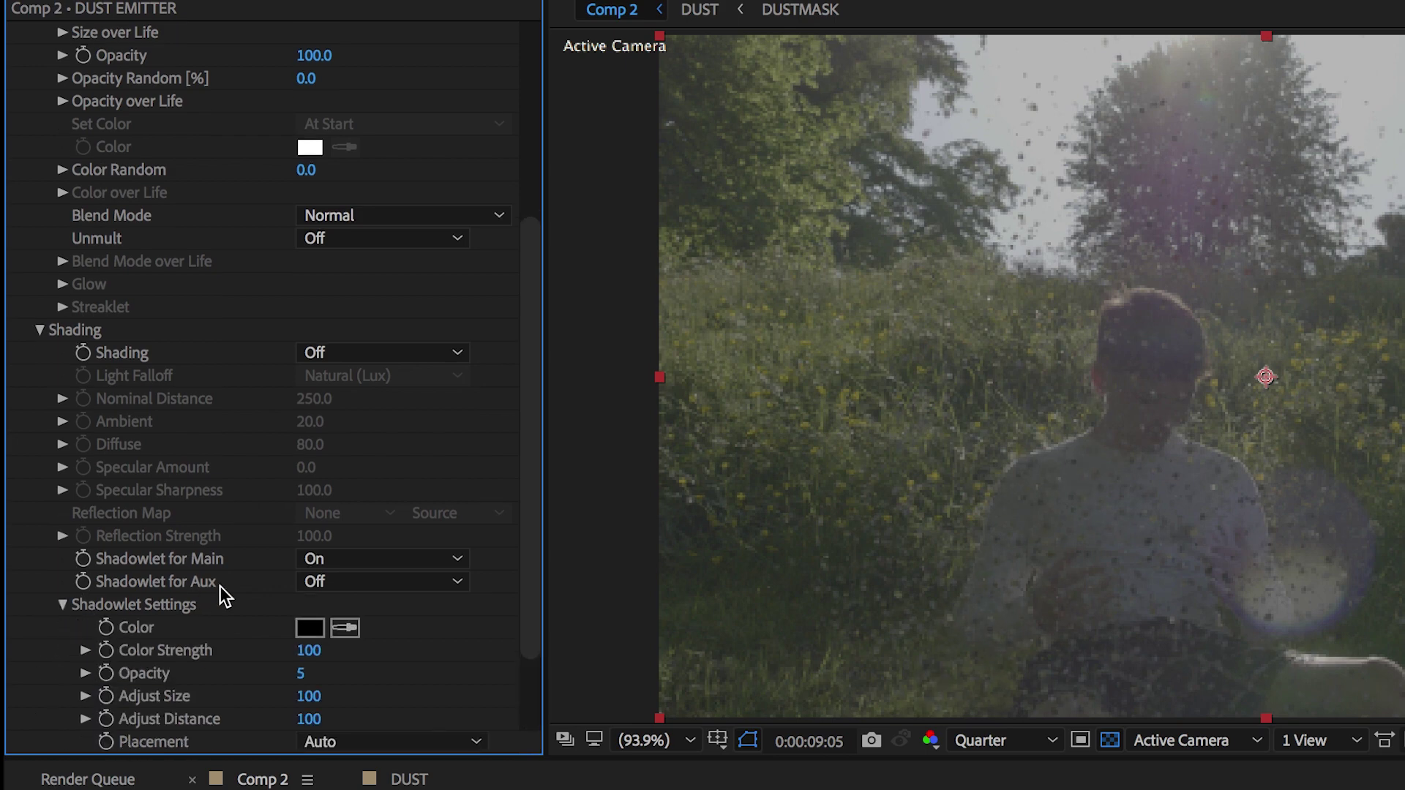
pyautogui.click(300, 560)
pyautogui.write('6')
pyautogui.press('Return')
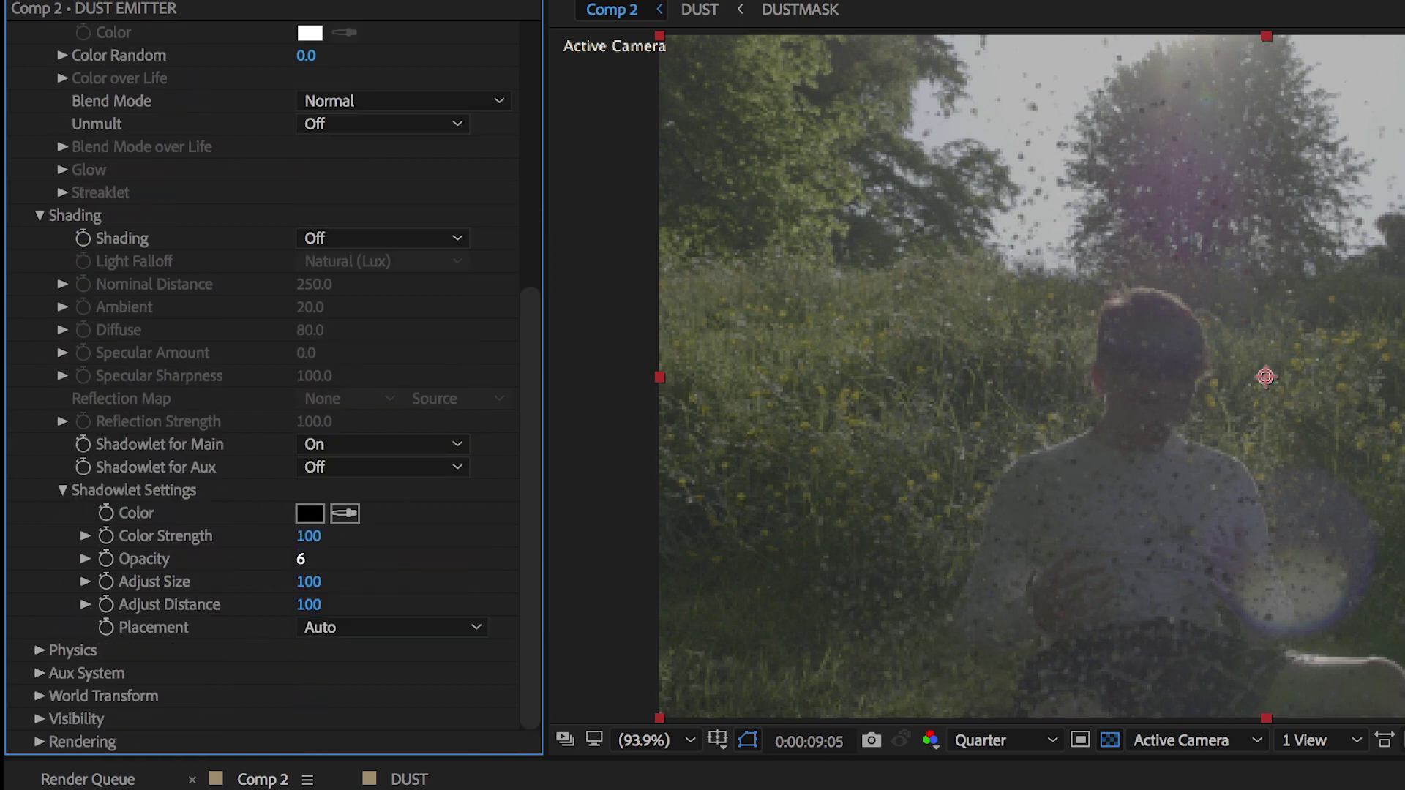
pyautogui.click(315, 609)
pyautogui.write('135')
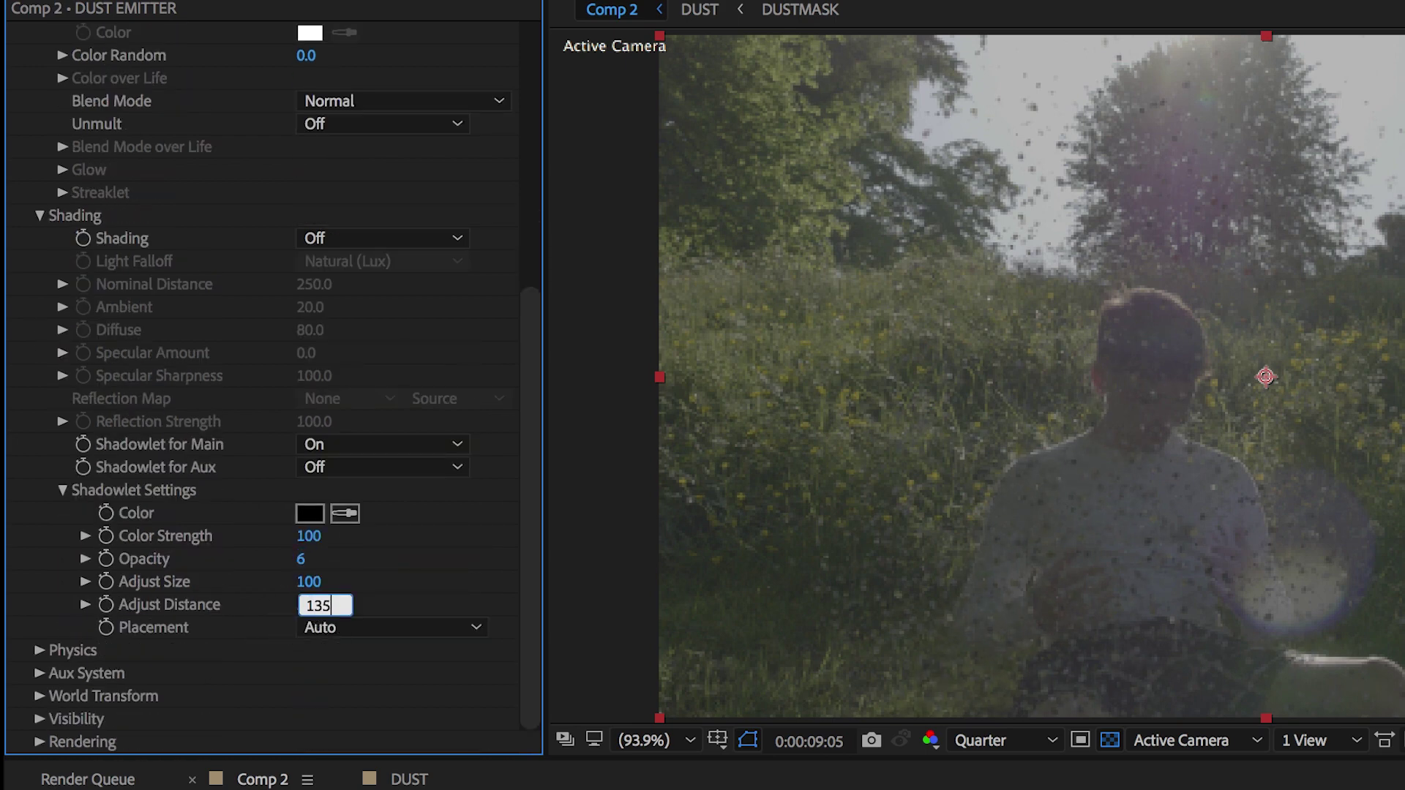
pyautogui.press('Return')
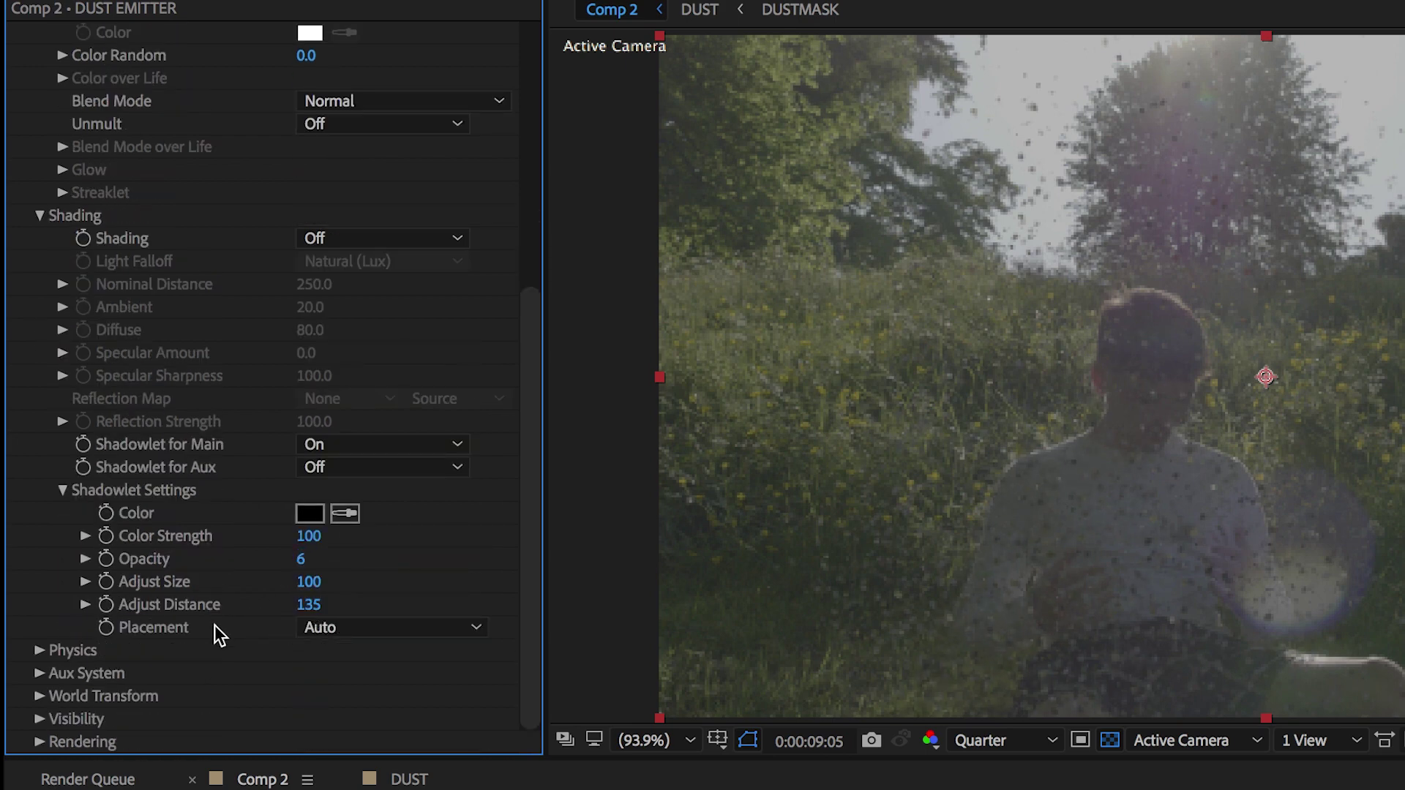
pyautogui.click(40, 216)
# Set the Particular Physics gravity to -1.5
pyautogui.click(40, 101)
pyautogui.click(41, 171)
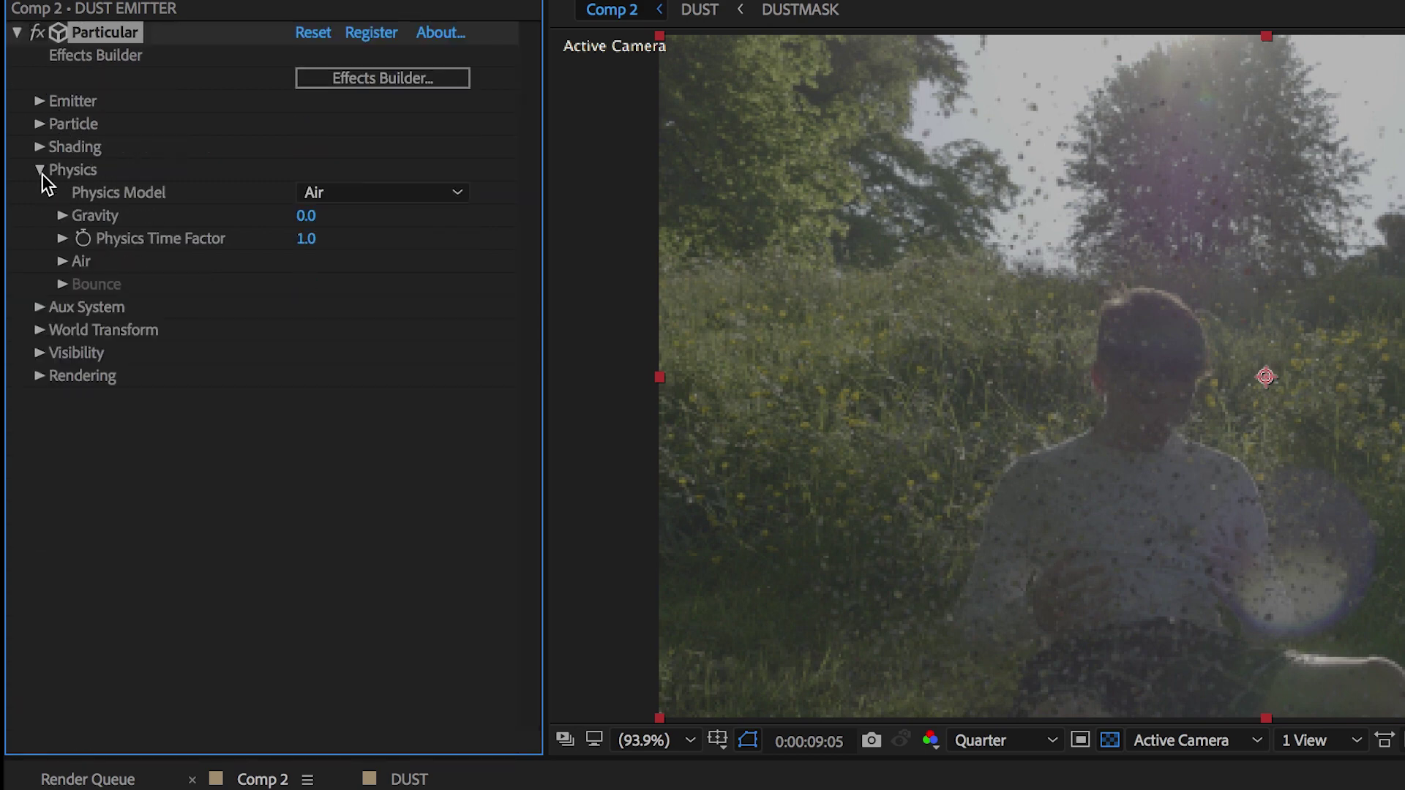
pyautogui.click(306, 215)
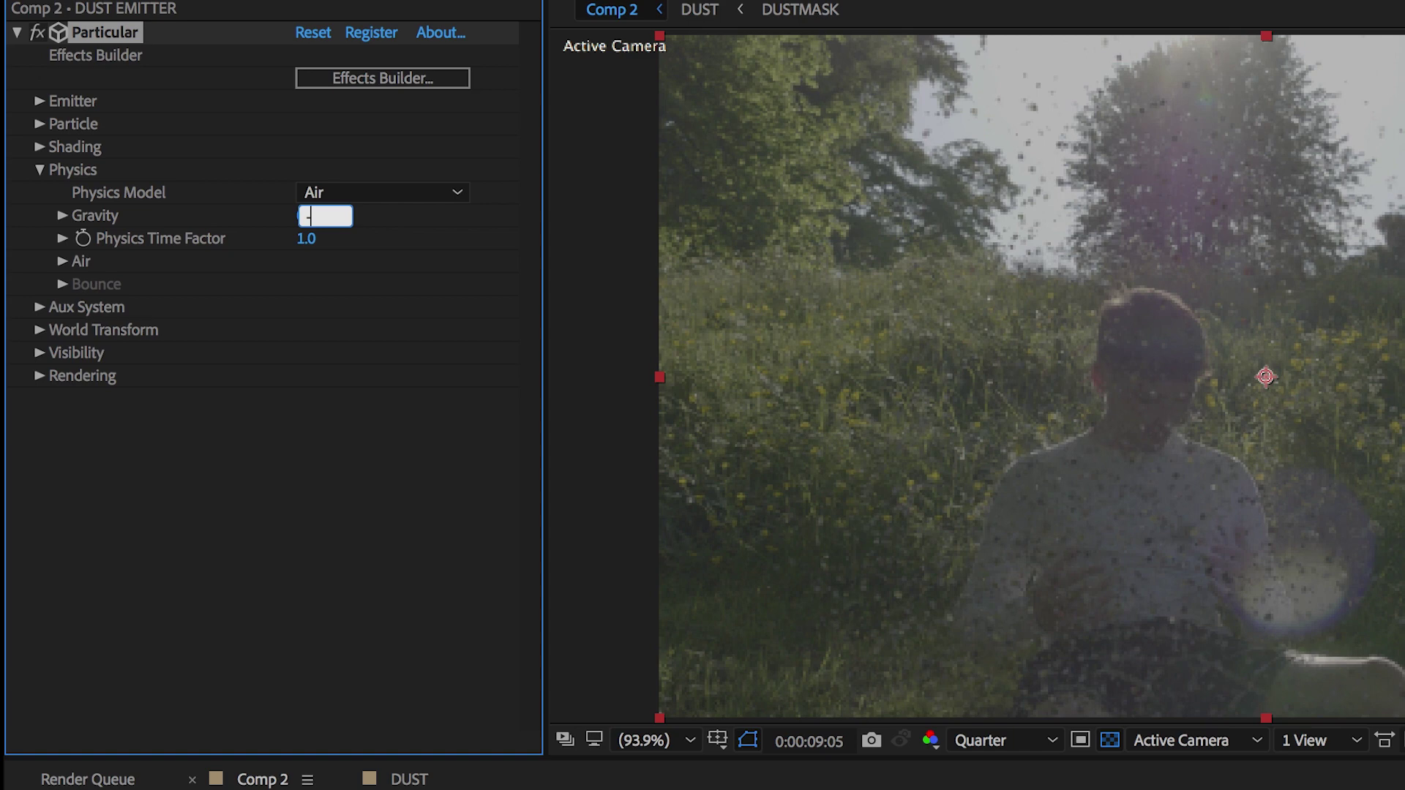
pyautogui.write('-1.5')
pyautogui.press('Return')
# Set the Air spin amplitude to 15 and spin frequency to 9.5
pyautogui.click(63, 262)
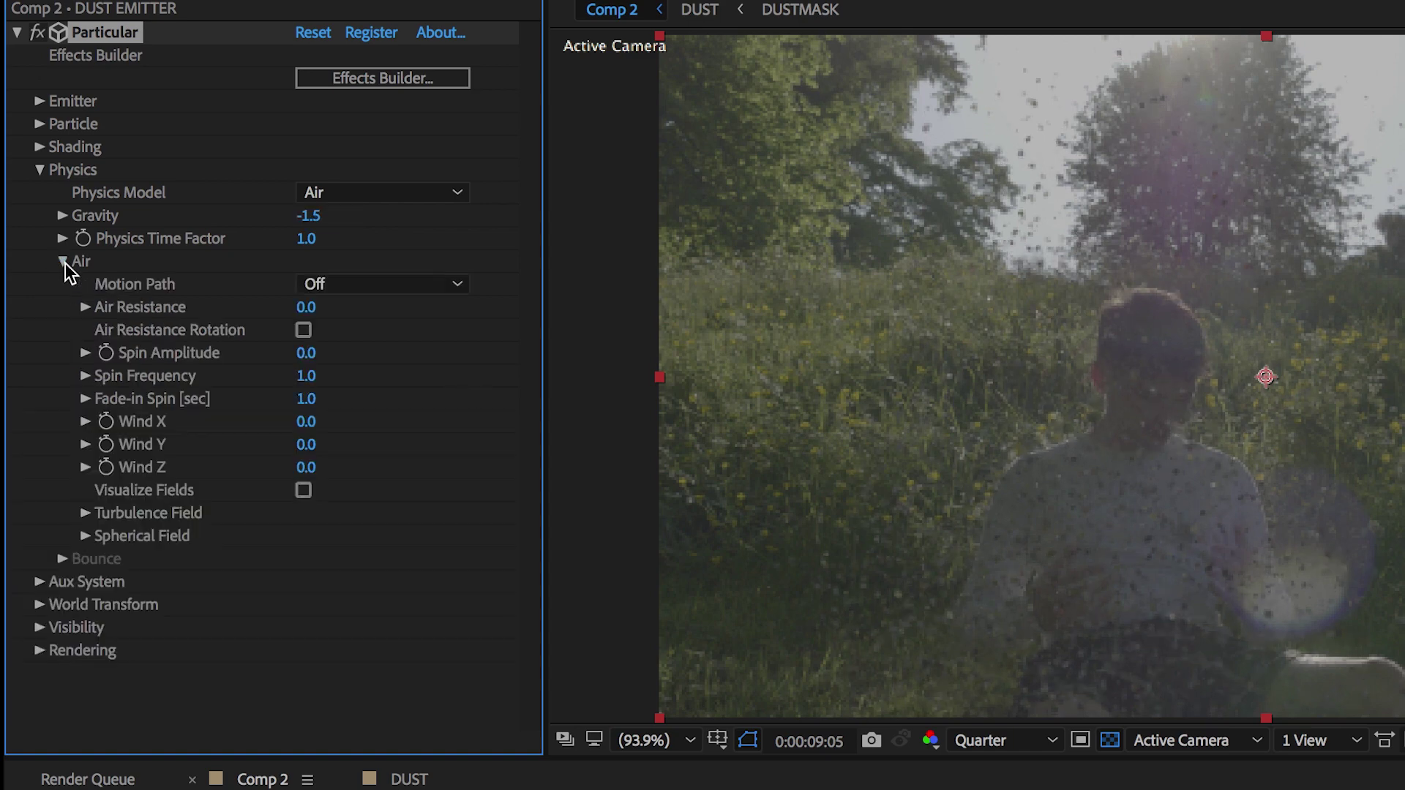
pyautogui.click(308, 355)
pyautogui.write('15')
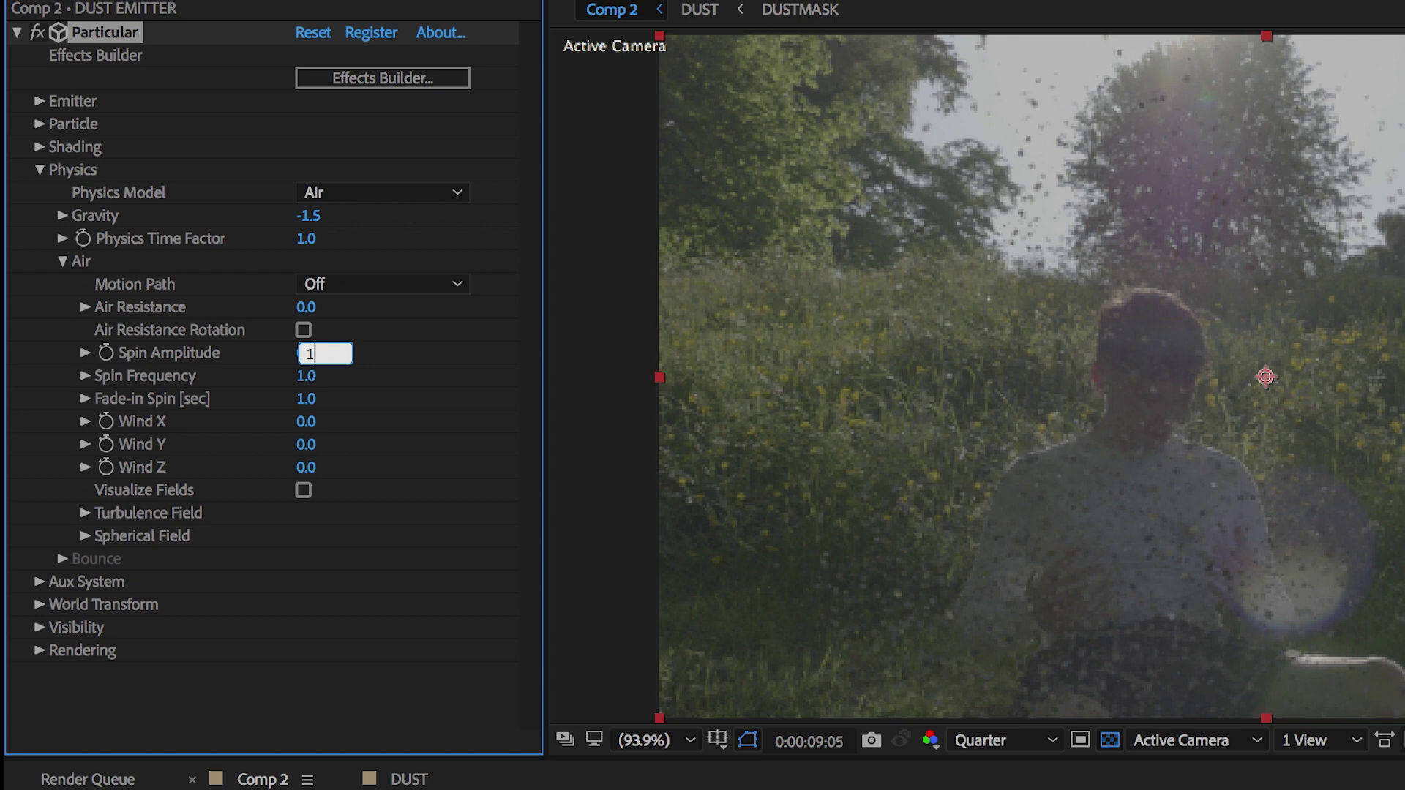
pyautogui.press('Return')
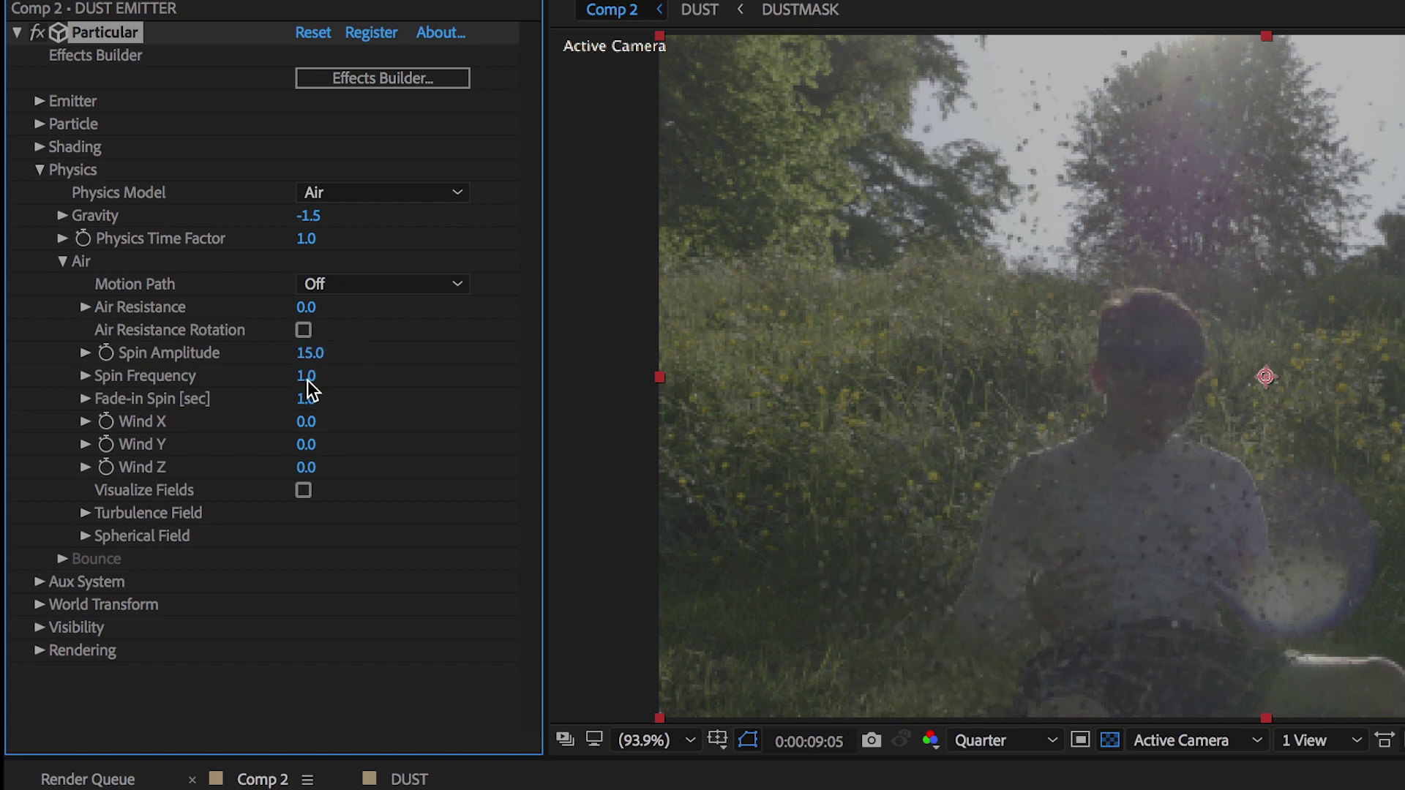
pyautogui.click(307, 378)
pyautogui.write('9.6')
pyautogui.press('Return')
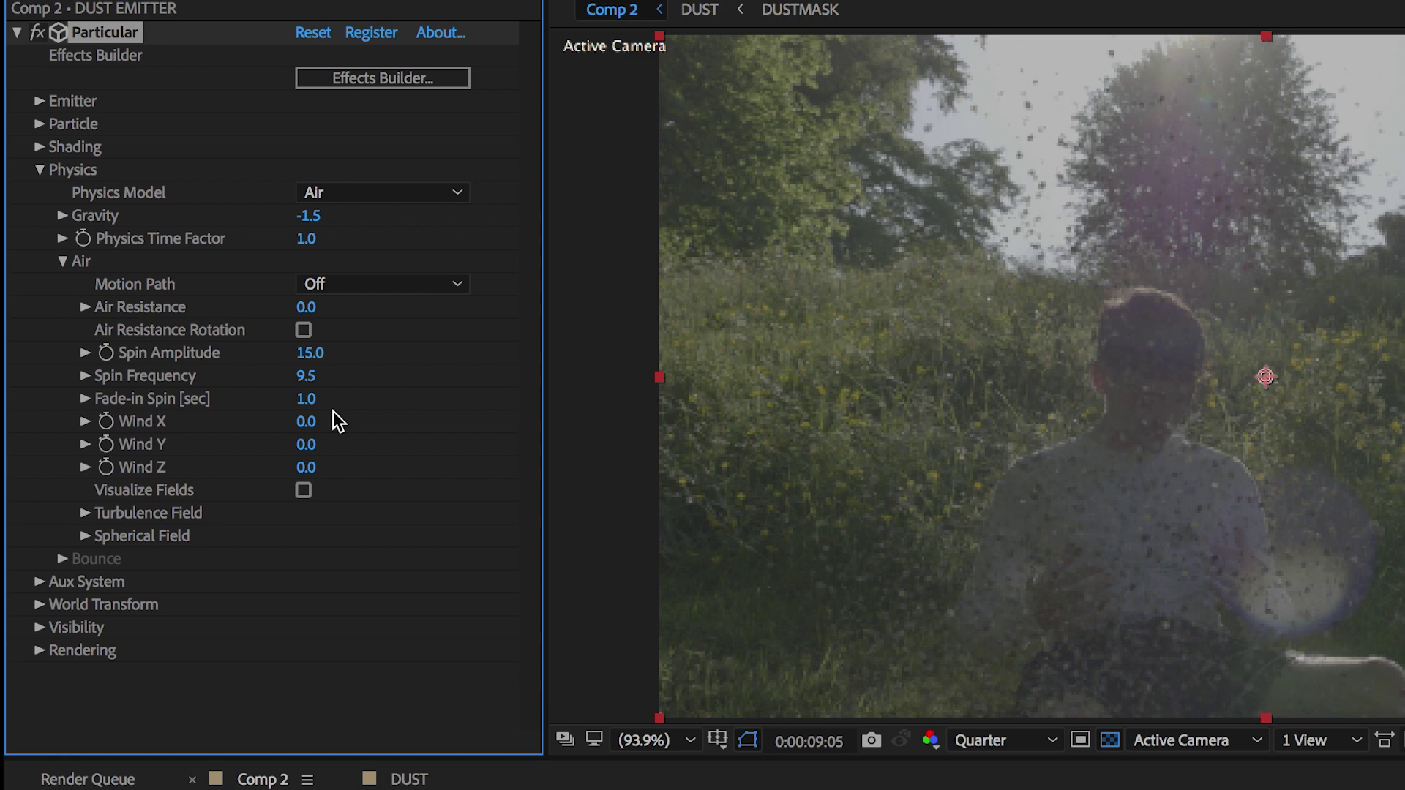
# Set the Air wind to -50 on Z and -75 on Y
pyautogui.click(306, 468)
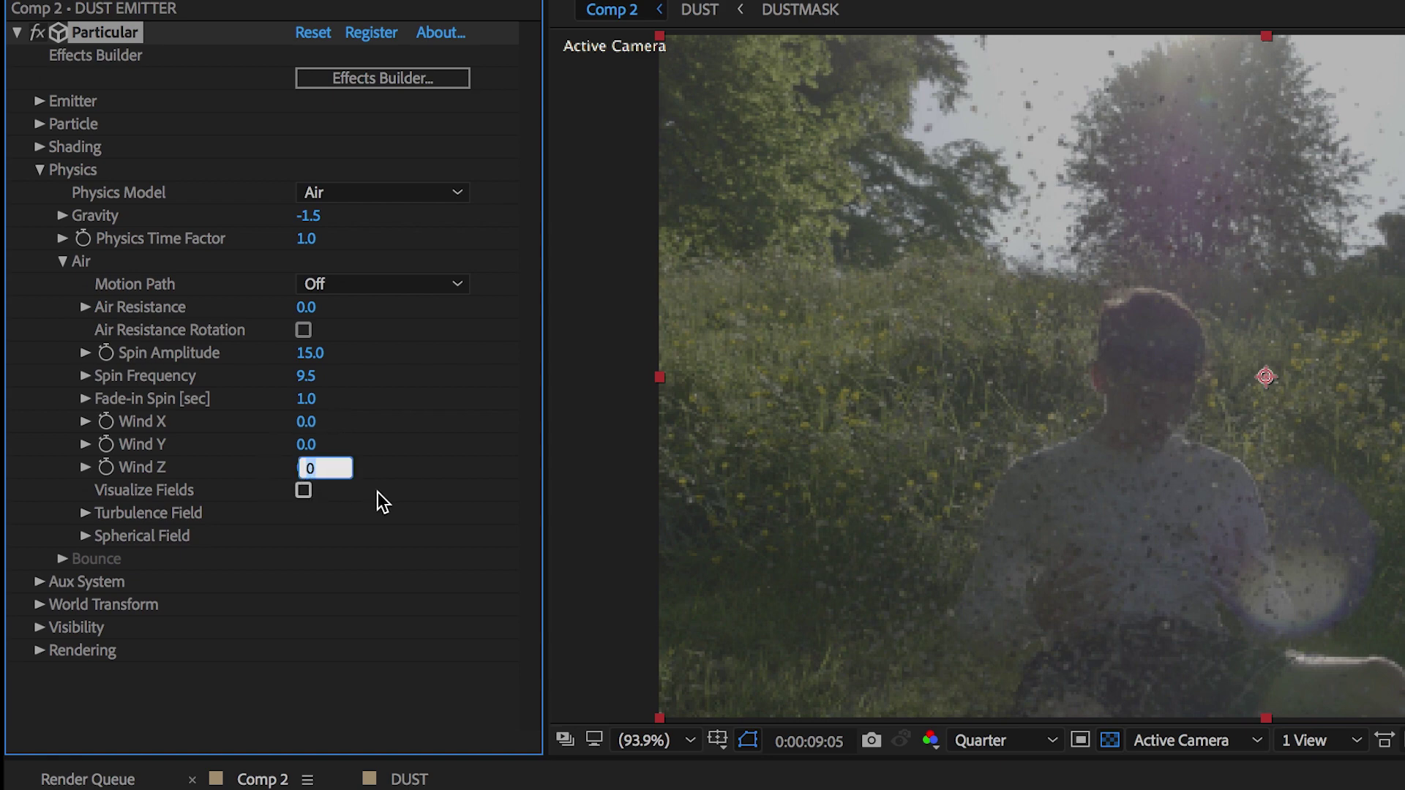
pyautogui.write('-50')
pyautogui.press('Return')
pyautogui.click(307, 445)
pyautogui.write('-')
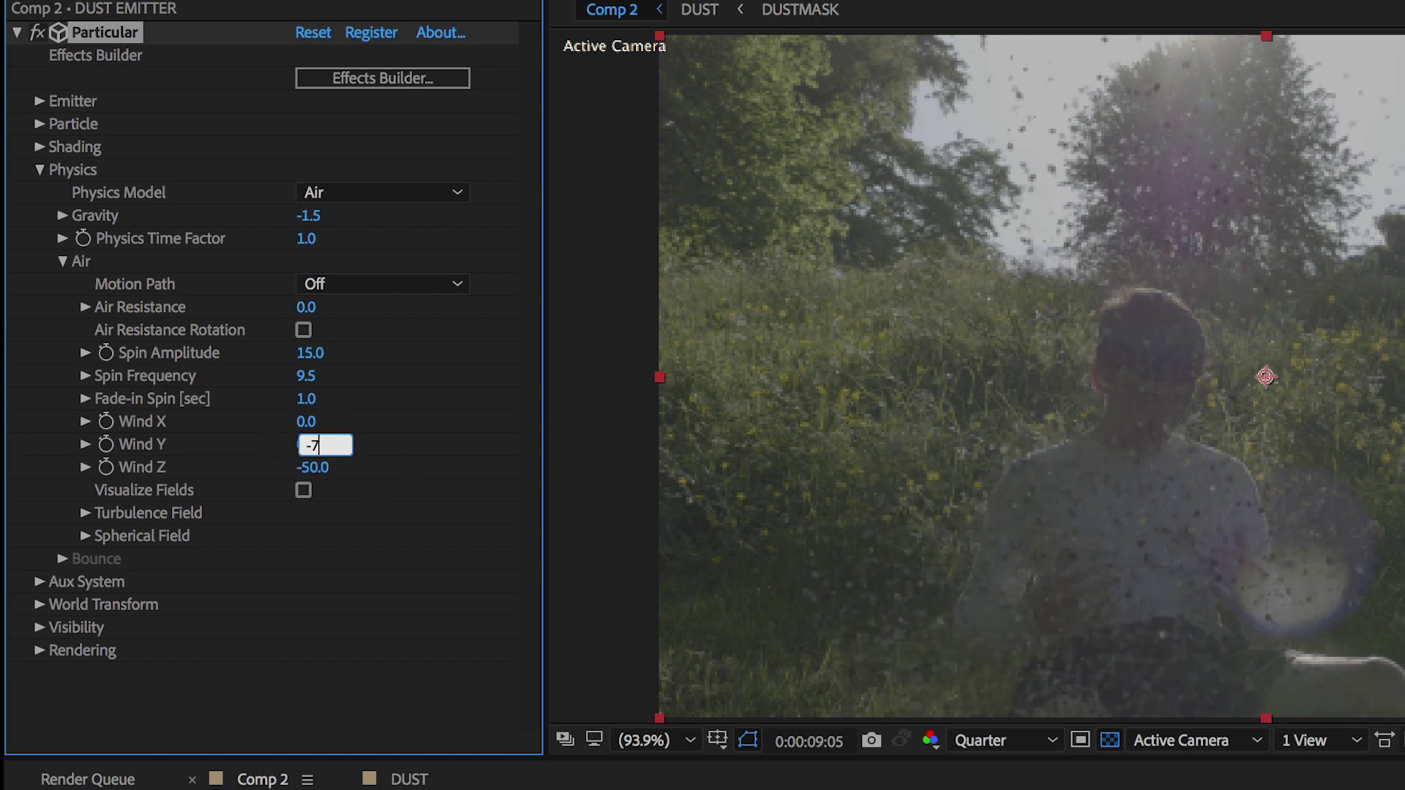
pyautogui.write('75')
pyautogui.press('Return')
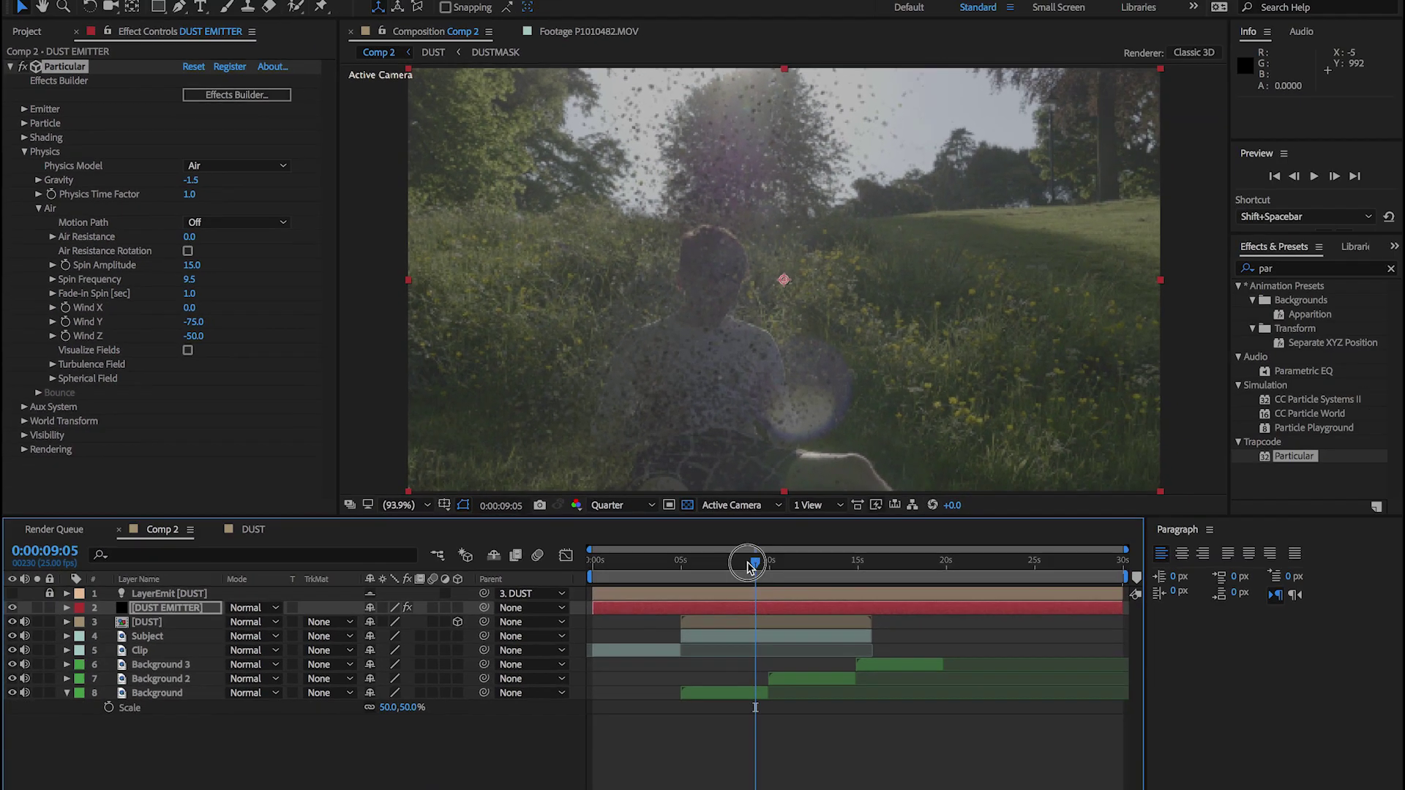
# Keyframe Wind X at 0 at 5 s, then -200 near 10 s
pyautogui.moveTo(1214, 789); pyautogui.dragTo(1113, 789)
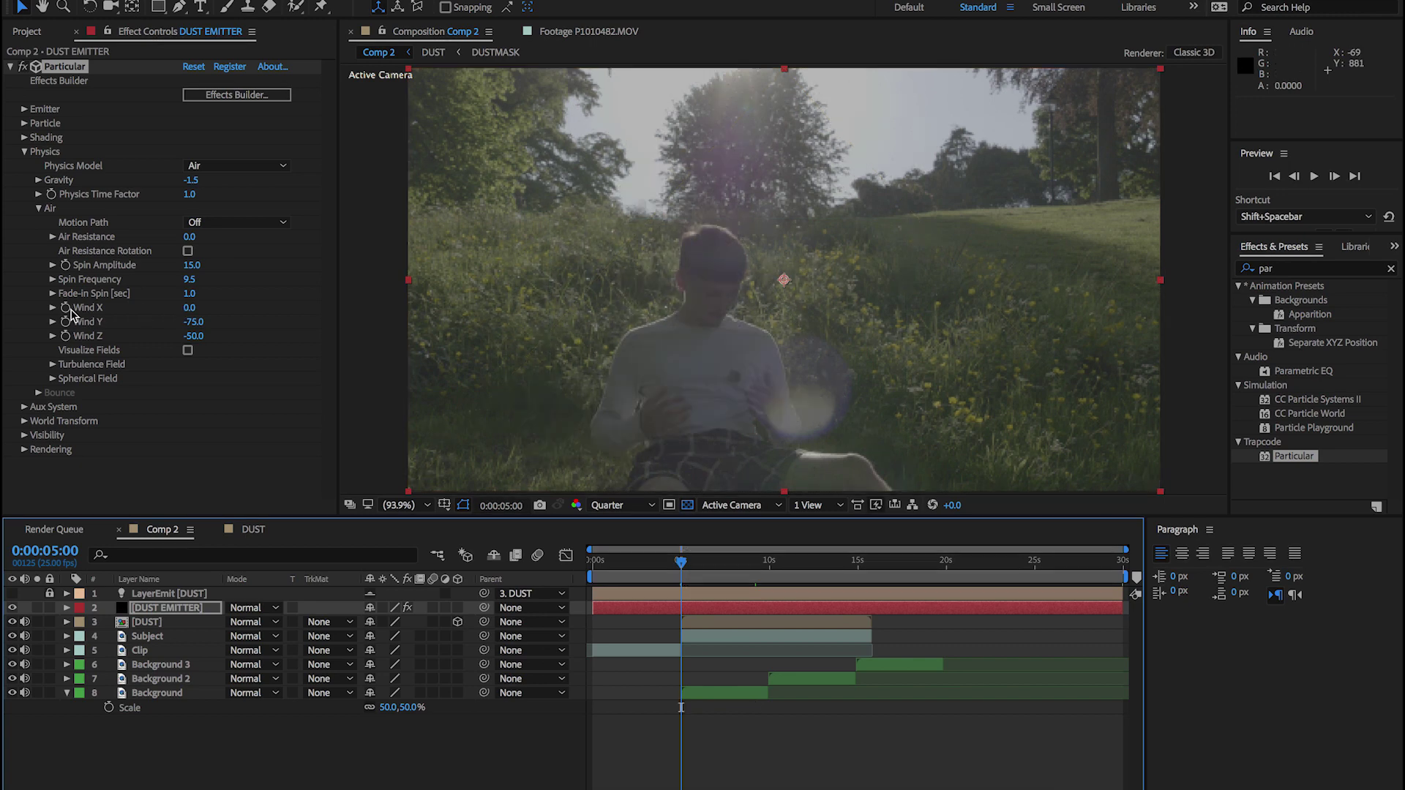
pyautogui.click(71, 310)
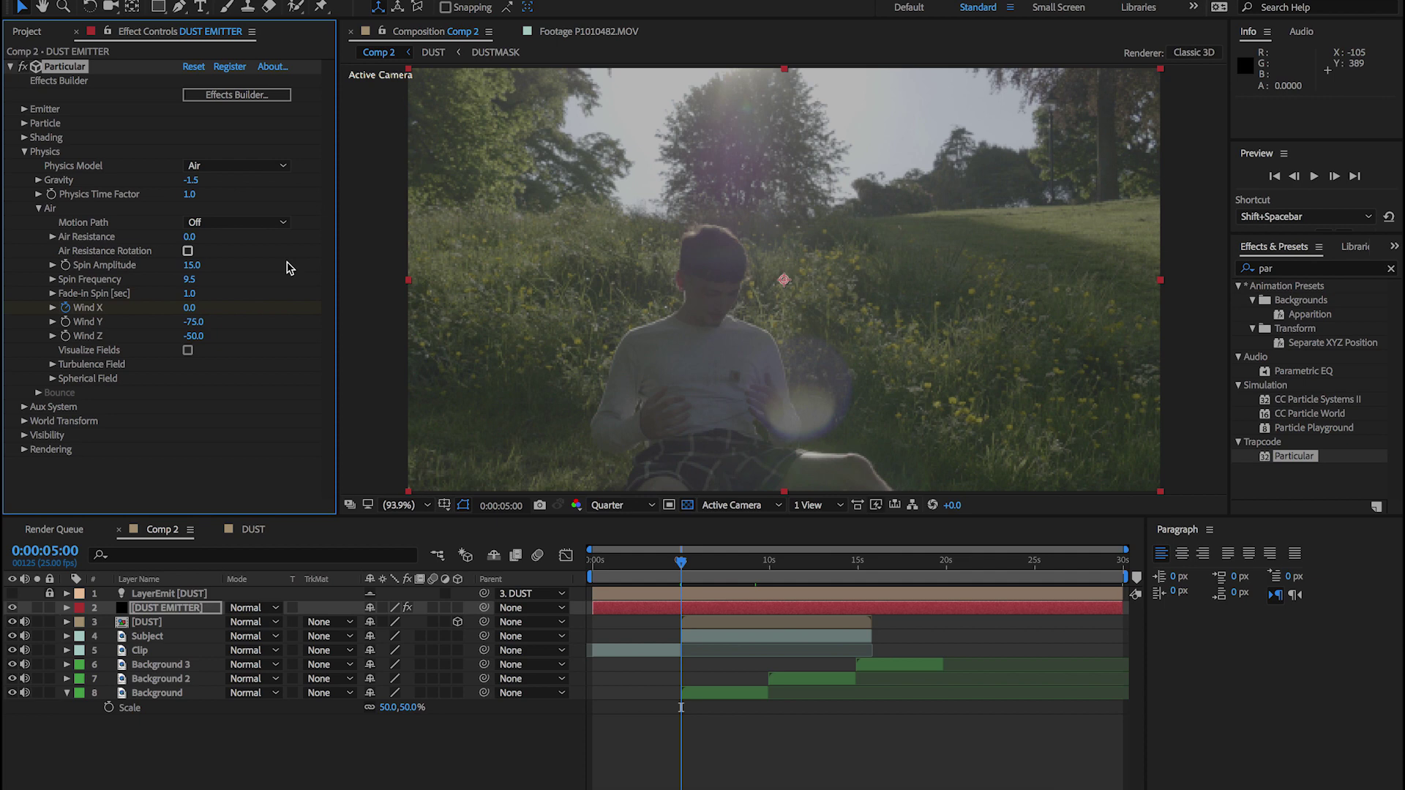
pyautogui.moveTo(681, 561); pyautogui.dragTo(768, 569)
pyautogui.click(189, 307)
pyautogui.write('-200')
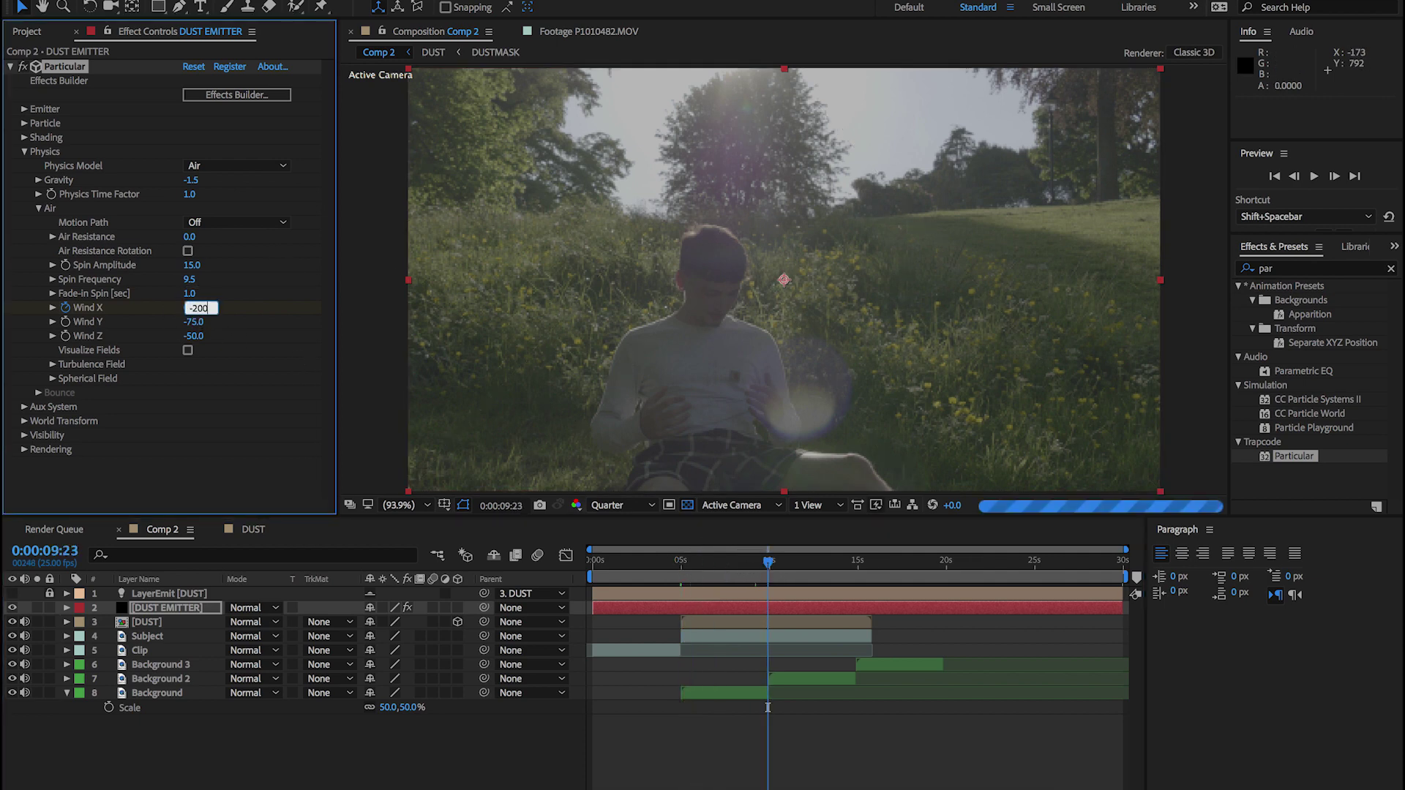
pyautogui.press('Return')
# Hide the Subject layer and set Wind X to -500 at 15:19
pyautogui.click(770, 564)
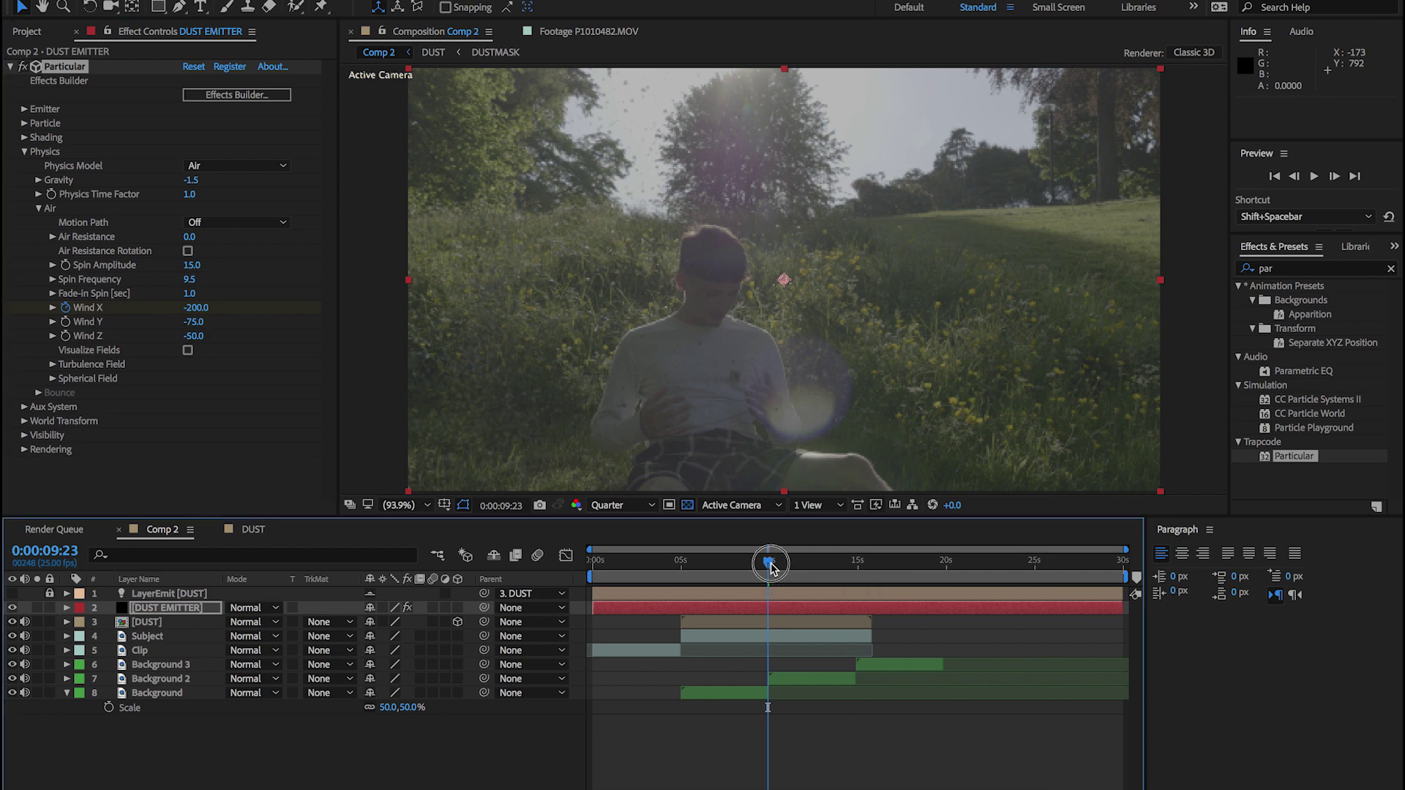
pyautogui.moveTo(770, 564); pyautogui.dragTo(871, 564)
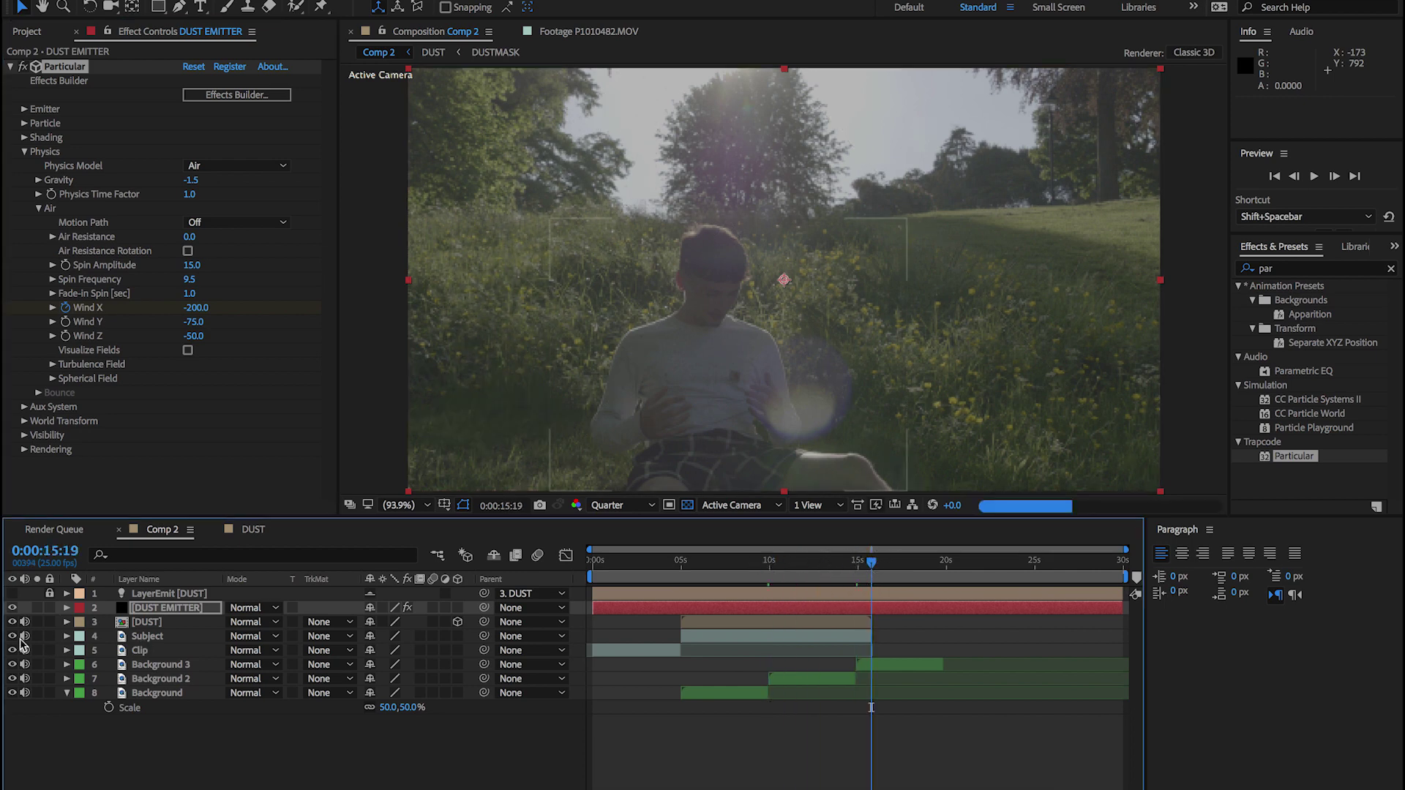
pyautogui.click(13, 637)
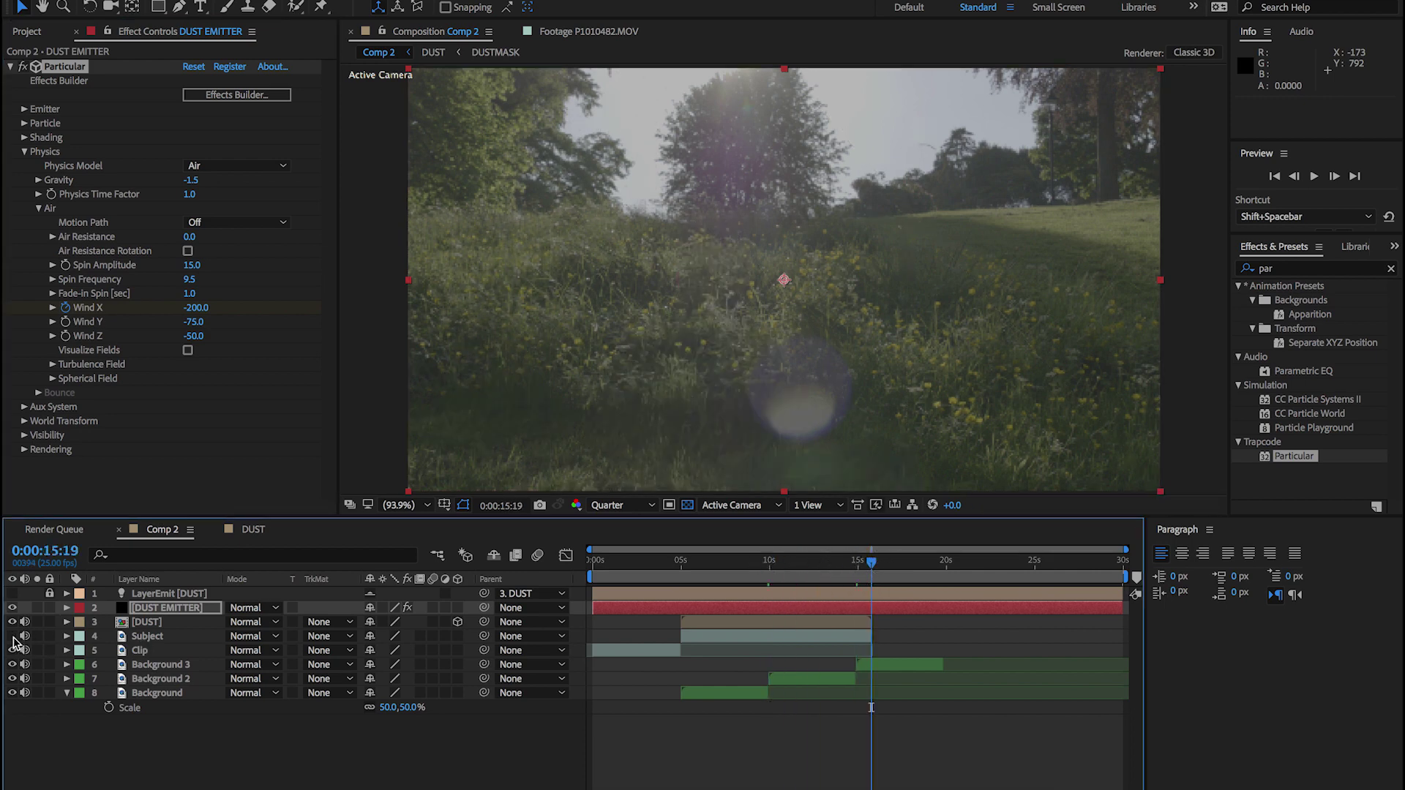
pyautogui.click(196, 307)
pyautogui.write('-')
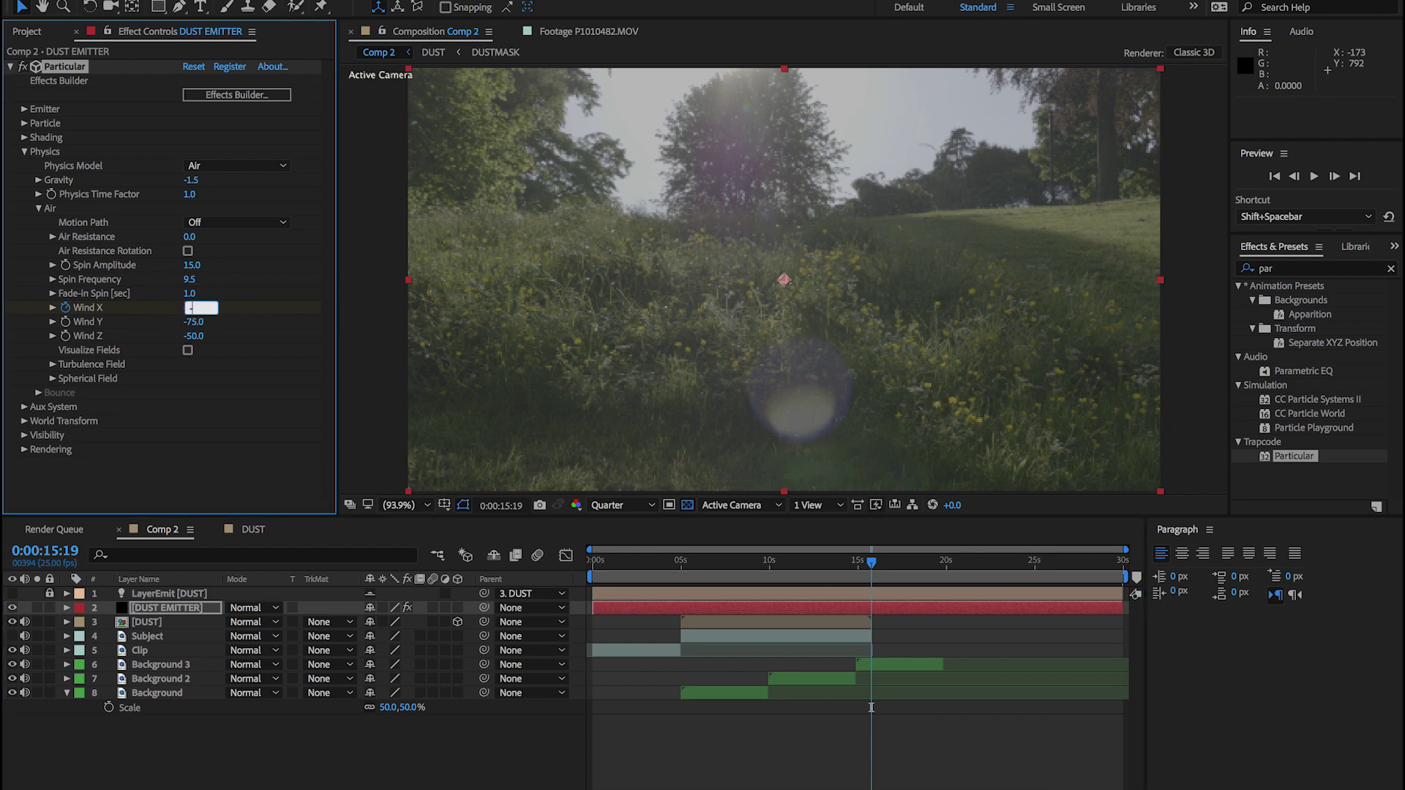
pyautogui.write('50.0')
pyautogui.press('Return')
# Keyframe turbulence Affect Position from 0 at the start to 100 at 15:19
pyautogui.click(733, 562)
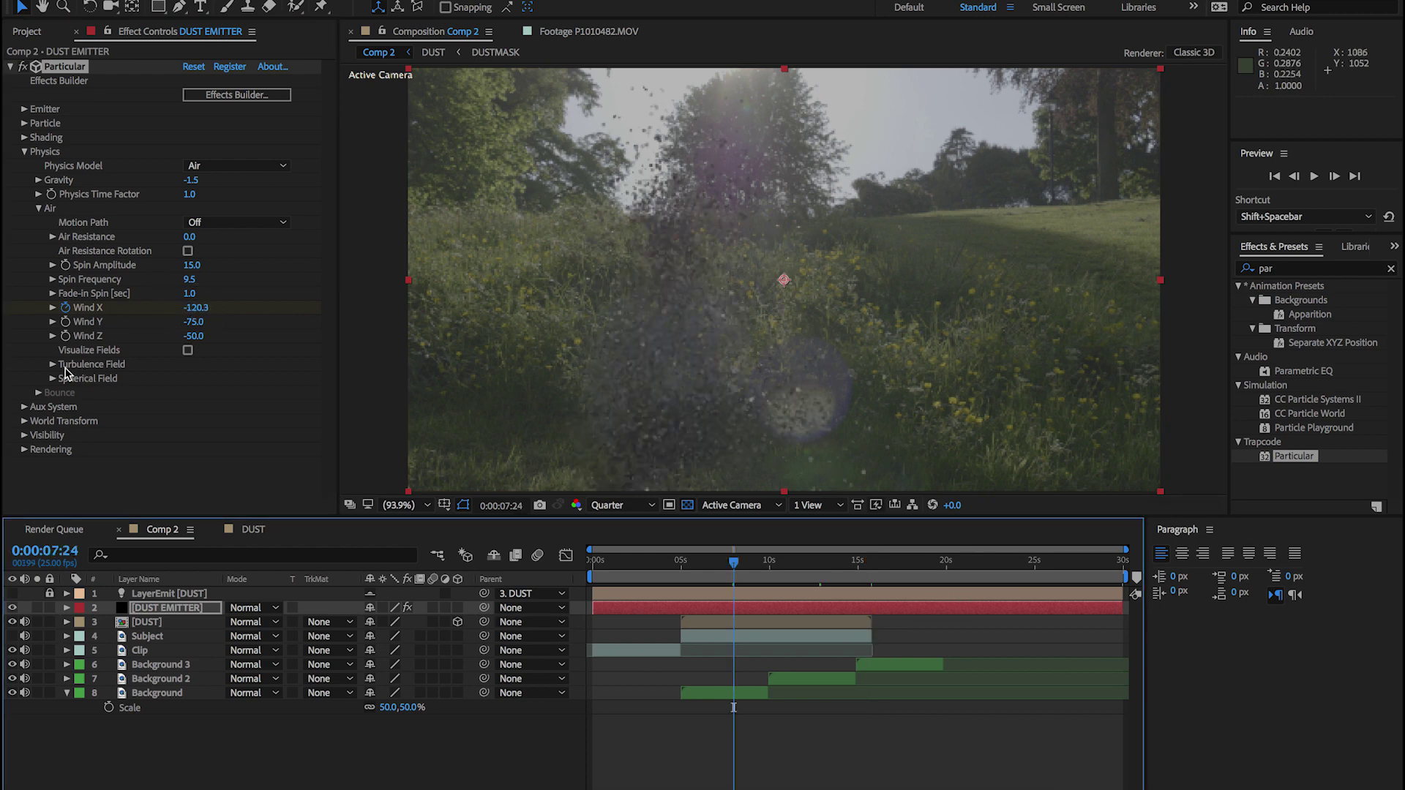
pyautogui.click(53, 365)
pyautogui.scroll(-2, 59, 372)
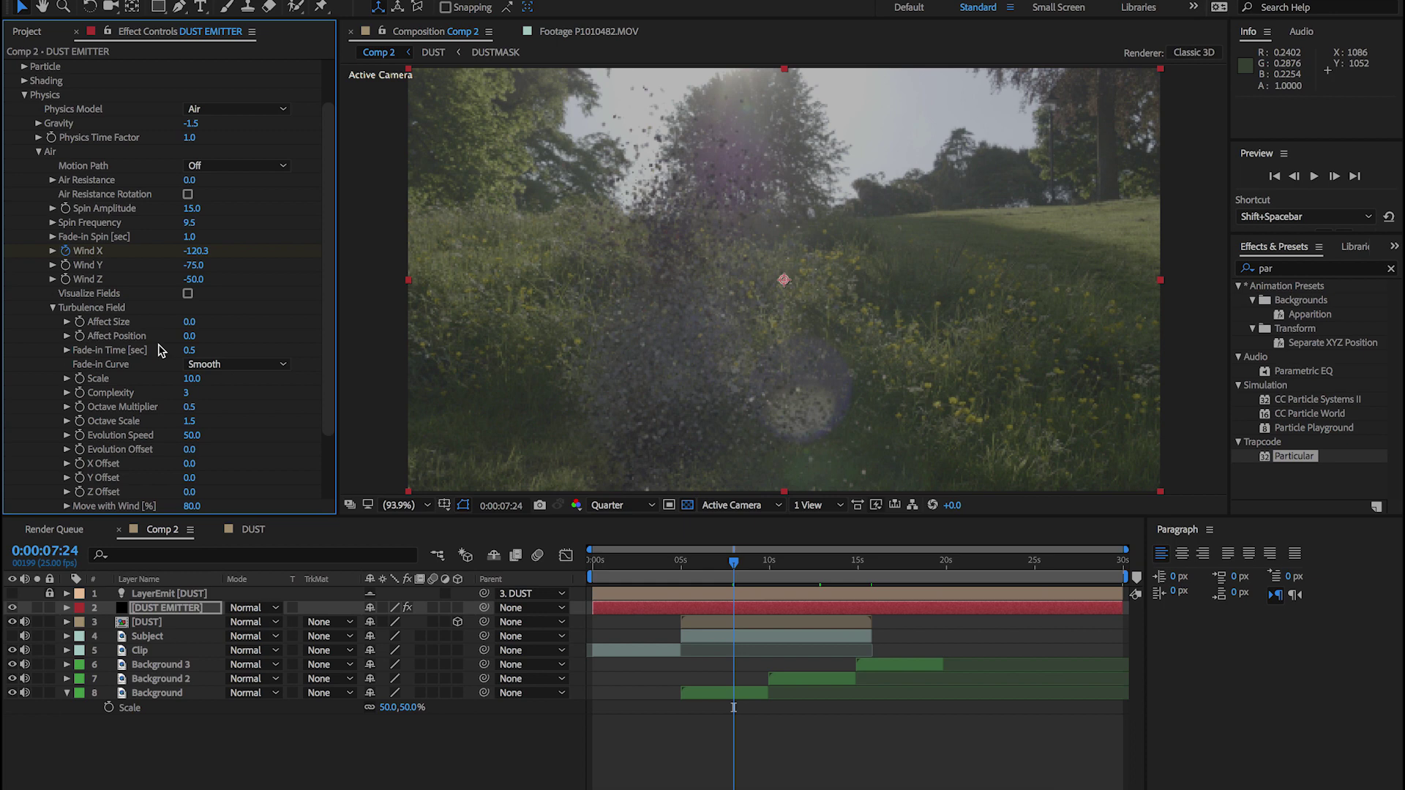
pyautogui.moveTo(735, 579); pyautogui.dragTo(592, 562)
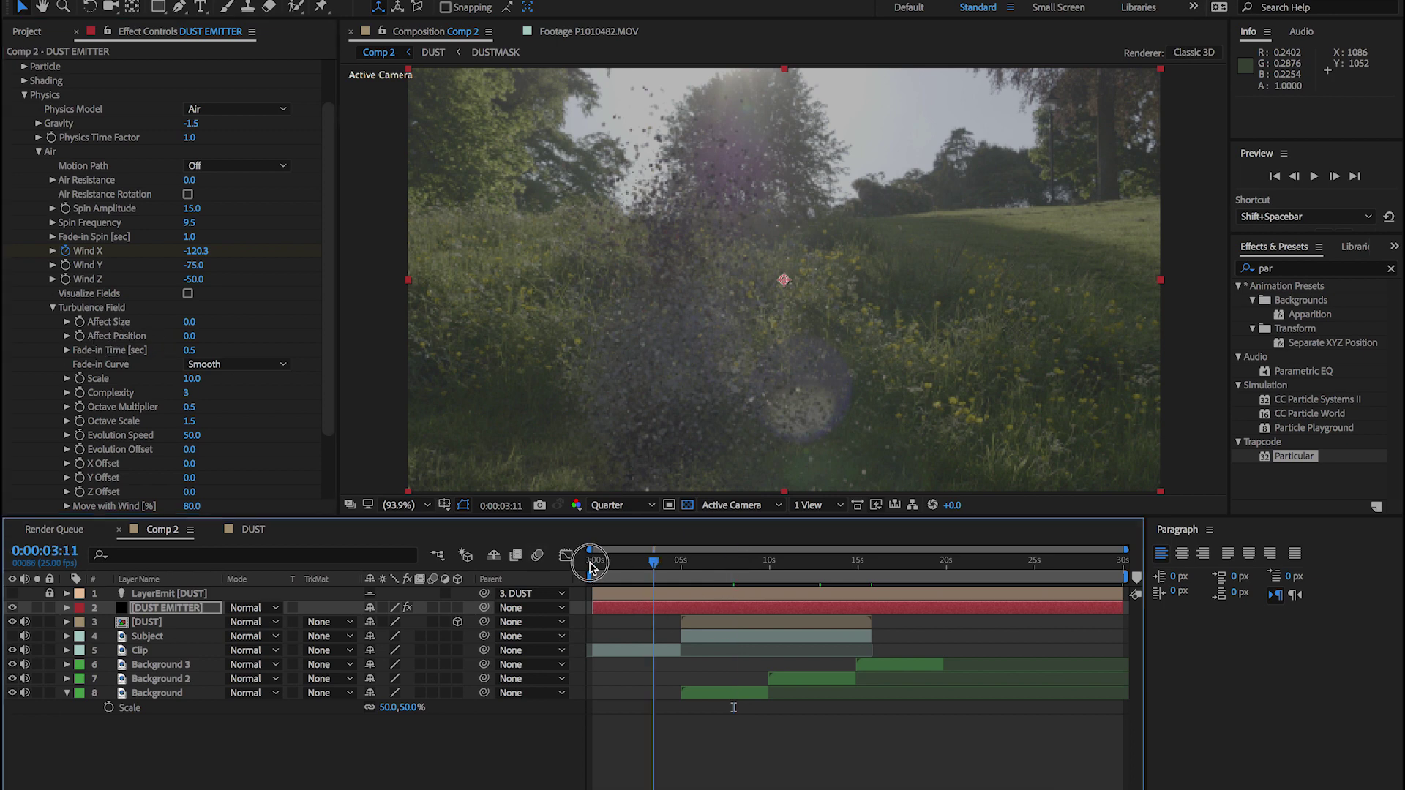
pyautogui.click(81, 337)
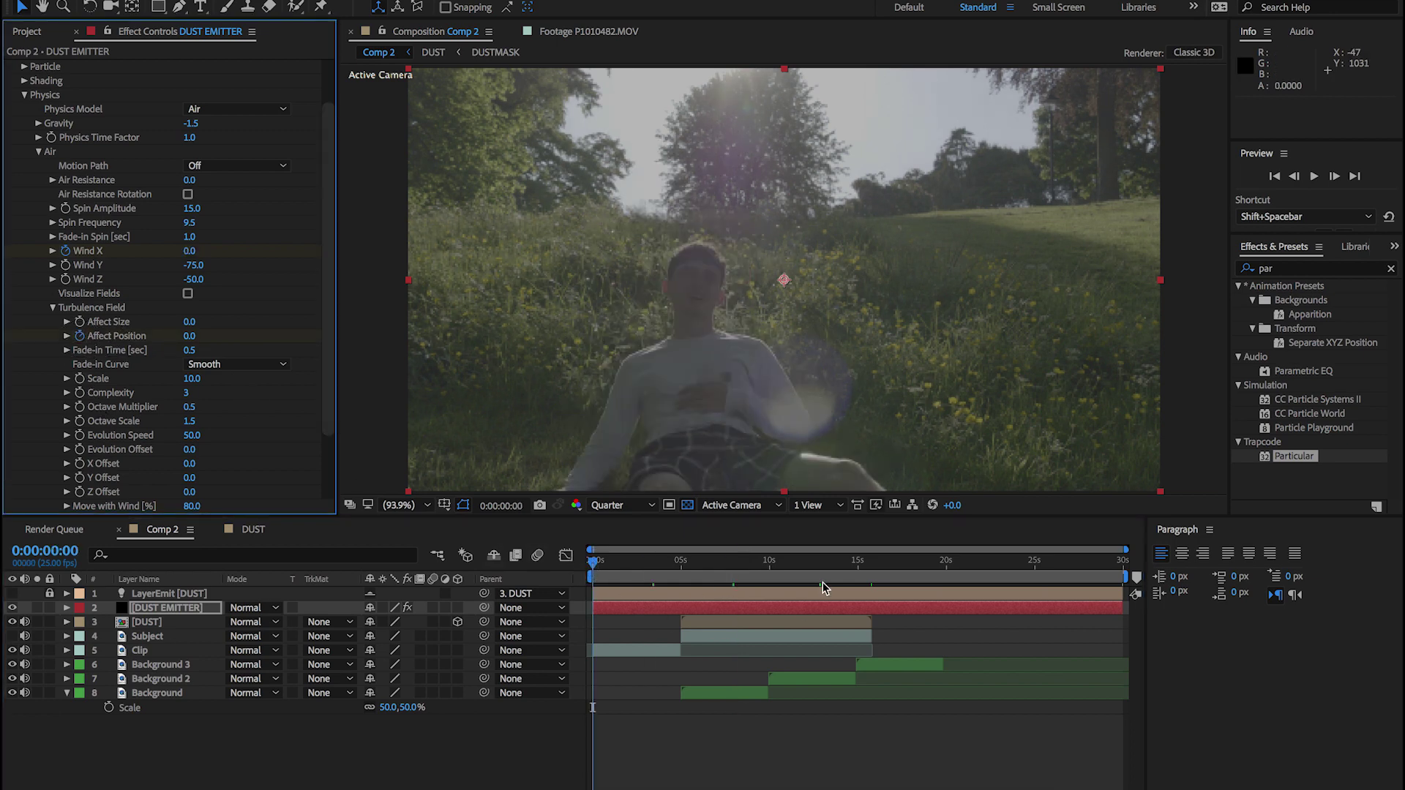
pyautogui.click(871, 561)
pyautogui.click(190, 336)
pyautogui.write('1')
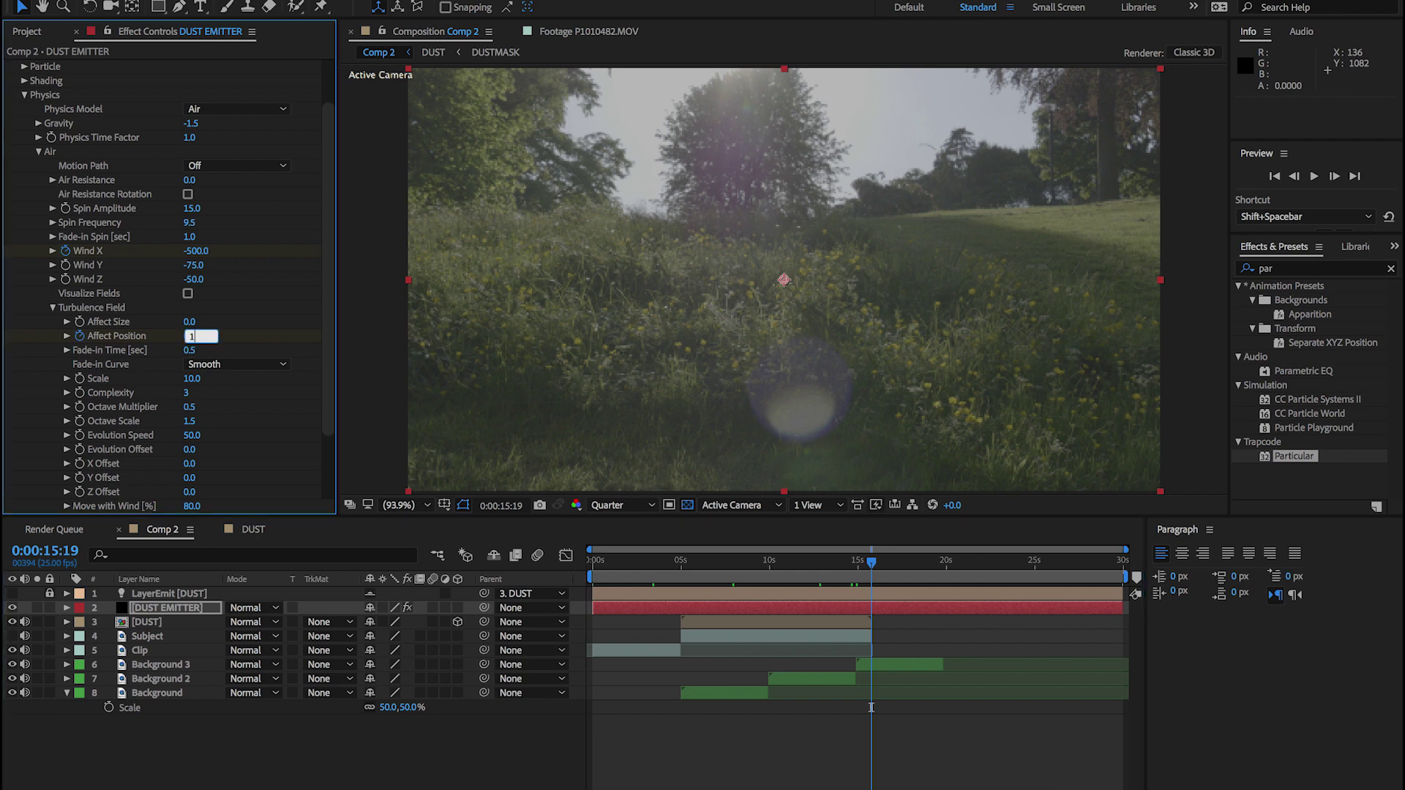
pyautogui.press('Return')
# Turn Particular's Rendering motion blur on
pyautogui.scroll(-3, 262, 454)
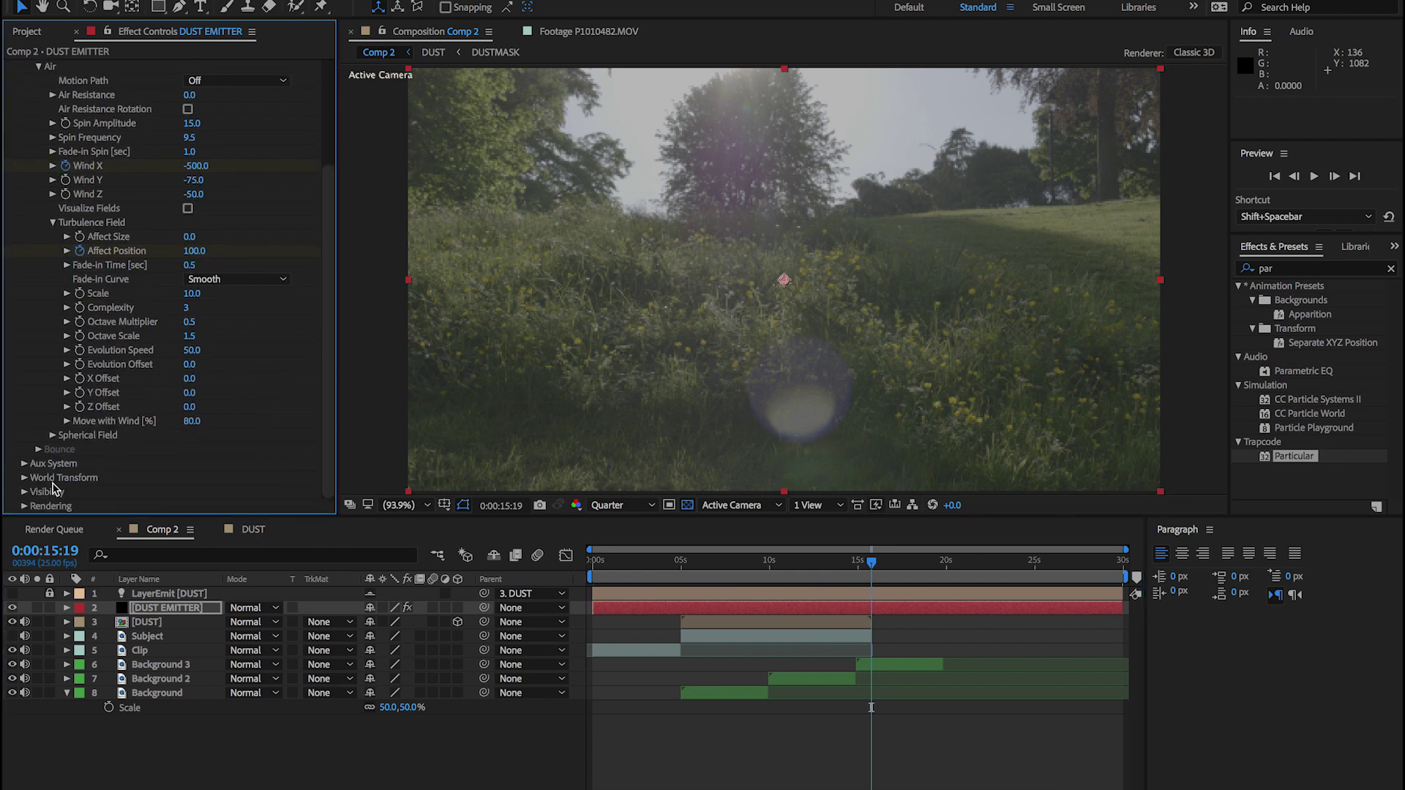
pyautogui.click(24, 507)
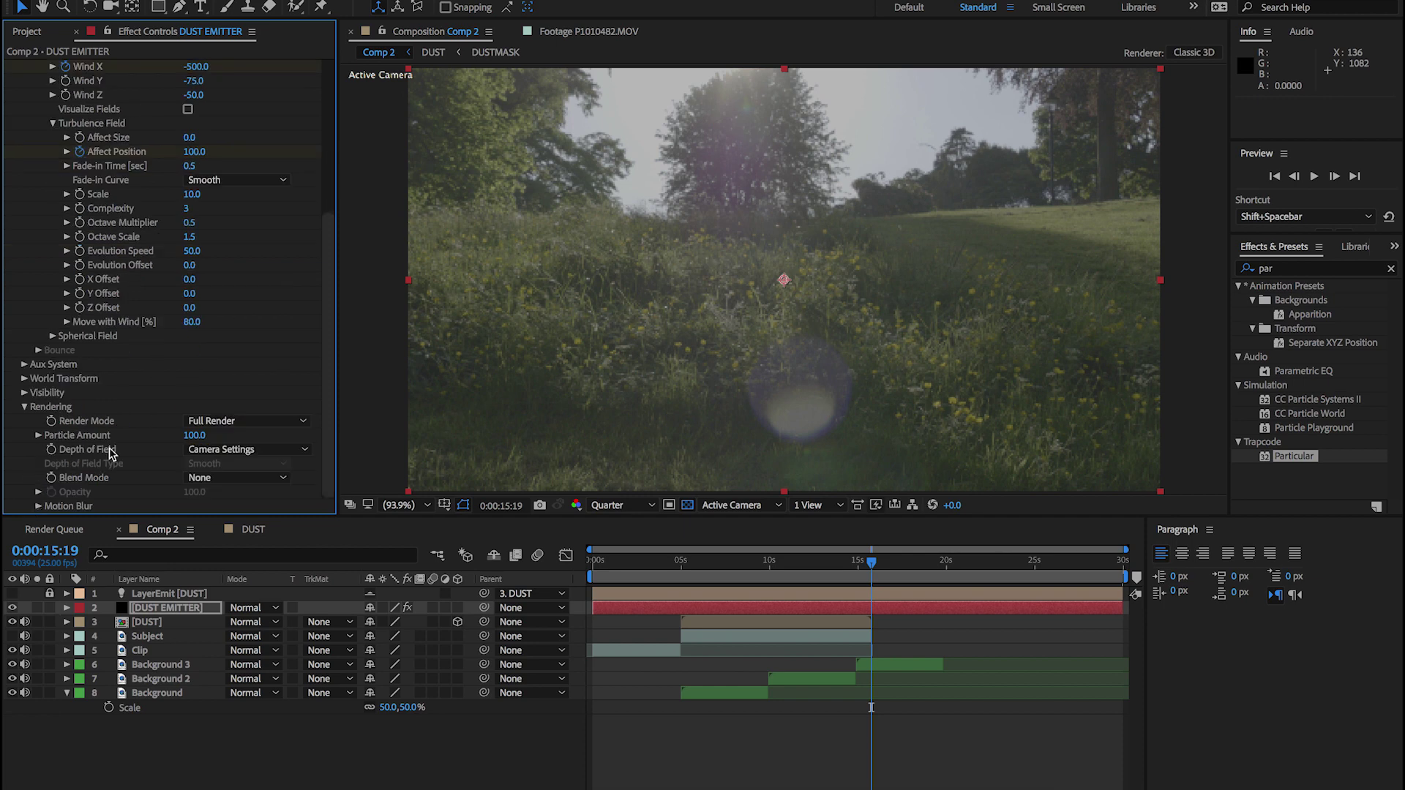
pyautogui.click(38, 507)
pyautogui.click(241, 407)
pyautogui.click(216, 458)
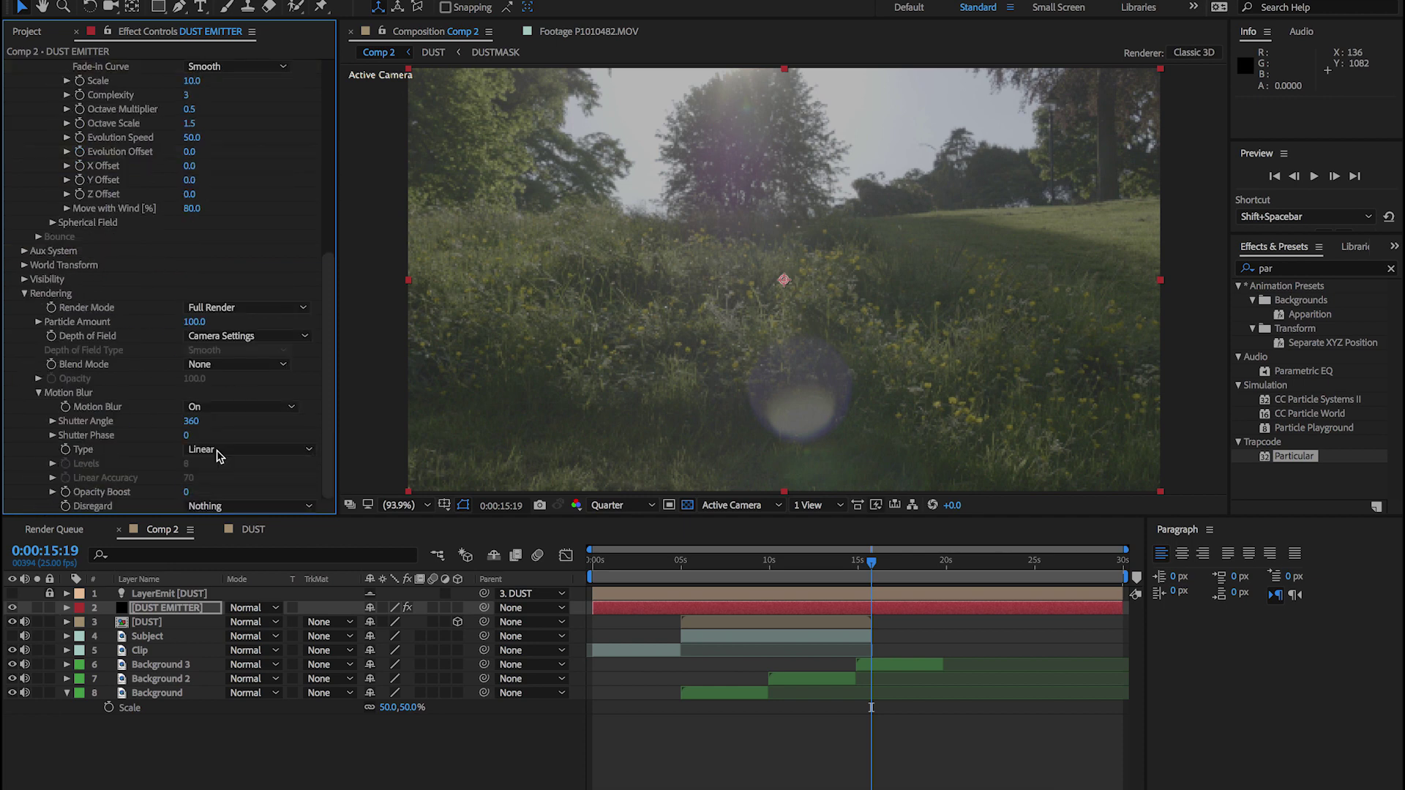
pyautogui.click(38, 393)
# Pre-compose the Subject layer as 'Subject', then return to 5 s at 50% view
pyautogui.click(183, 636)
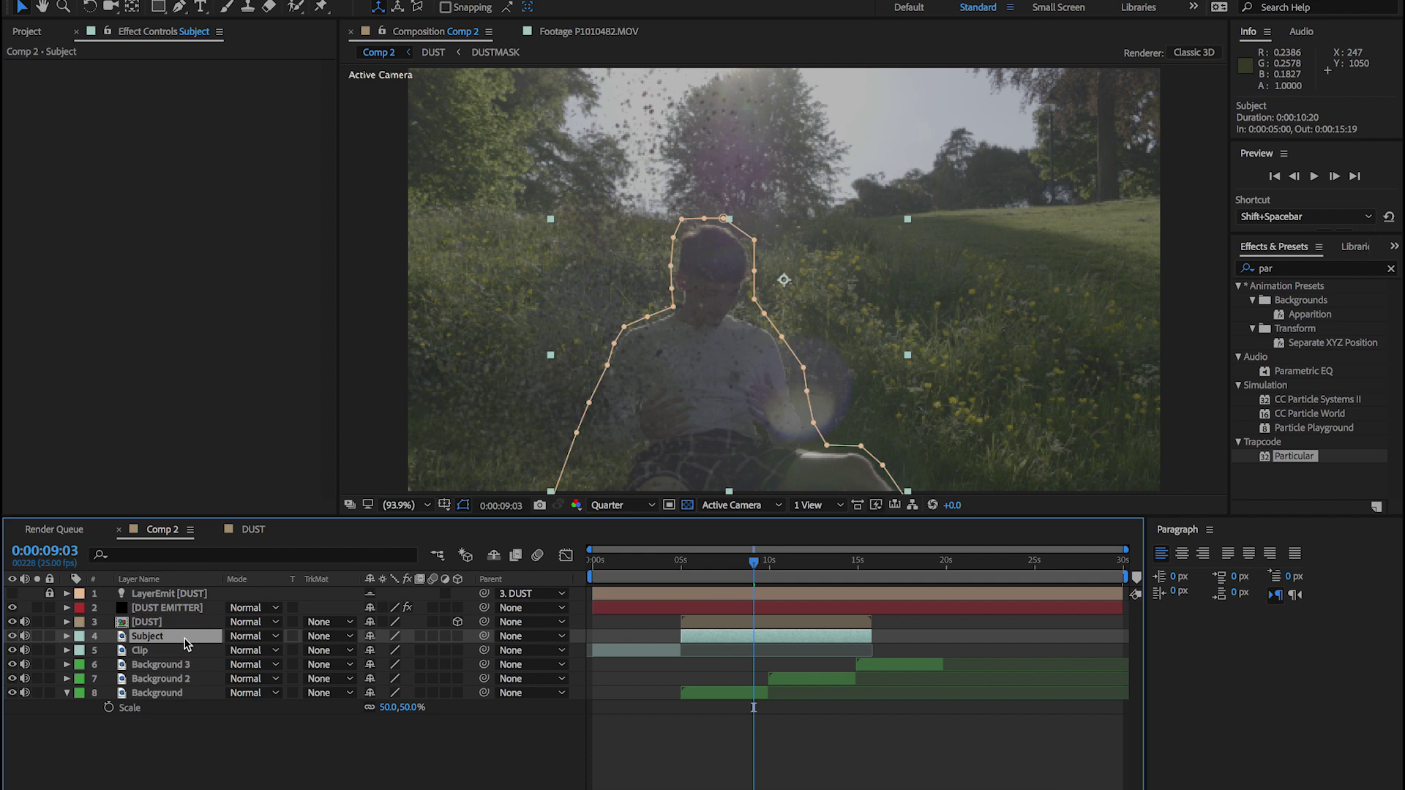
pyautogui.rightClick(149, 637)
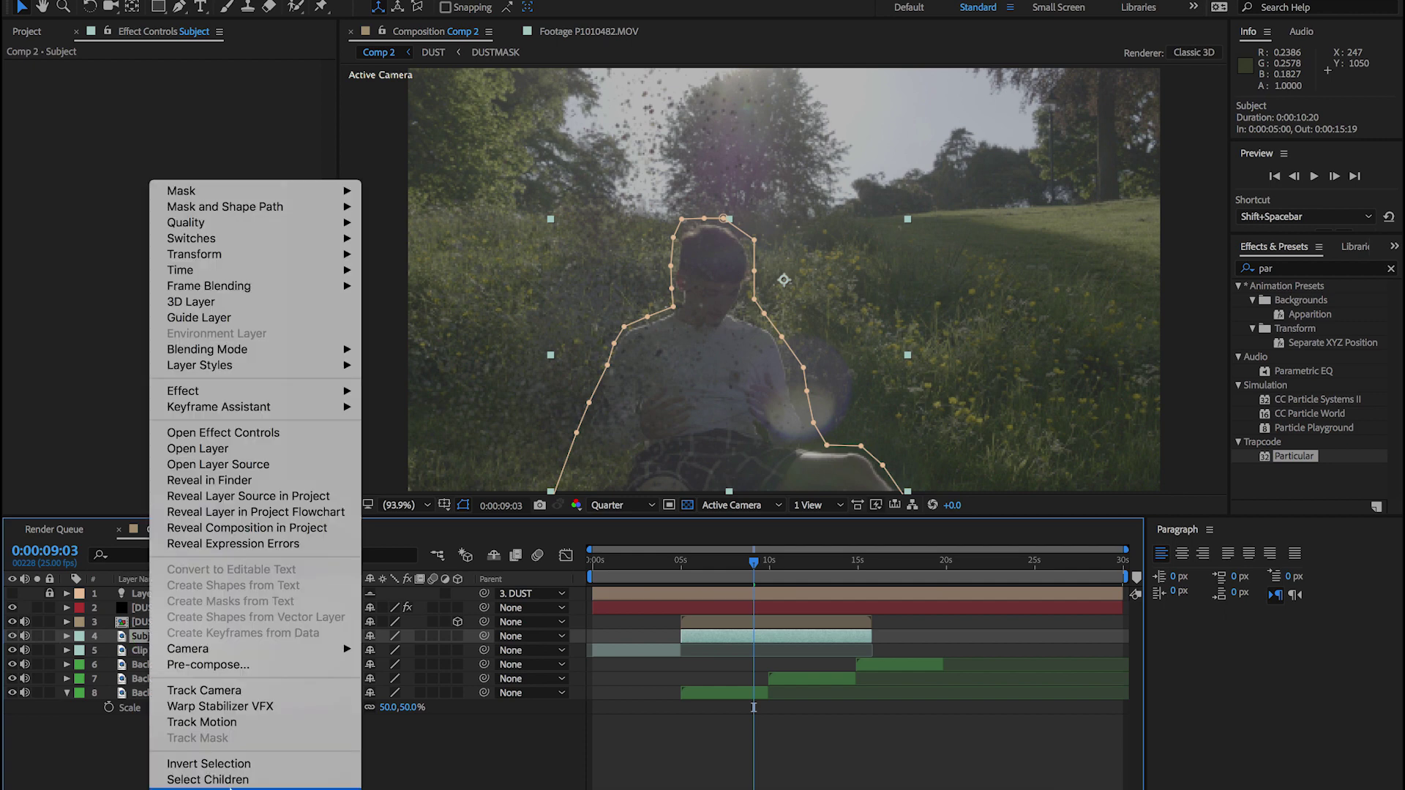
pyautogui.click(219, 665)
pyautogui.write('S')
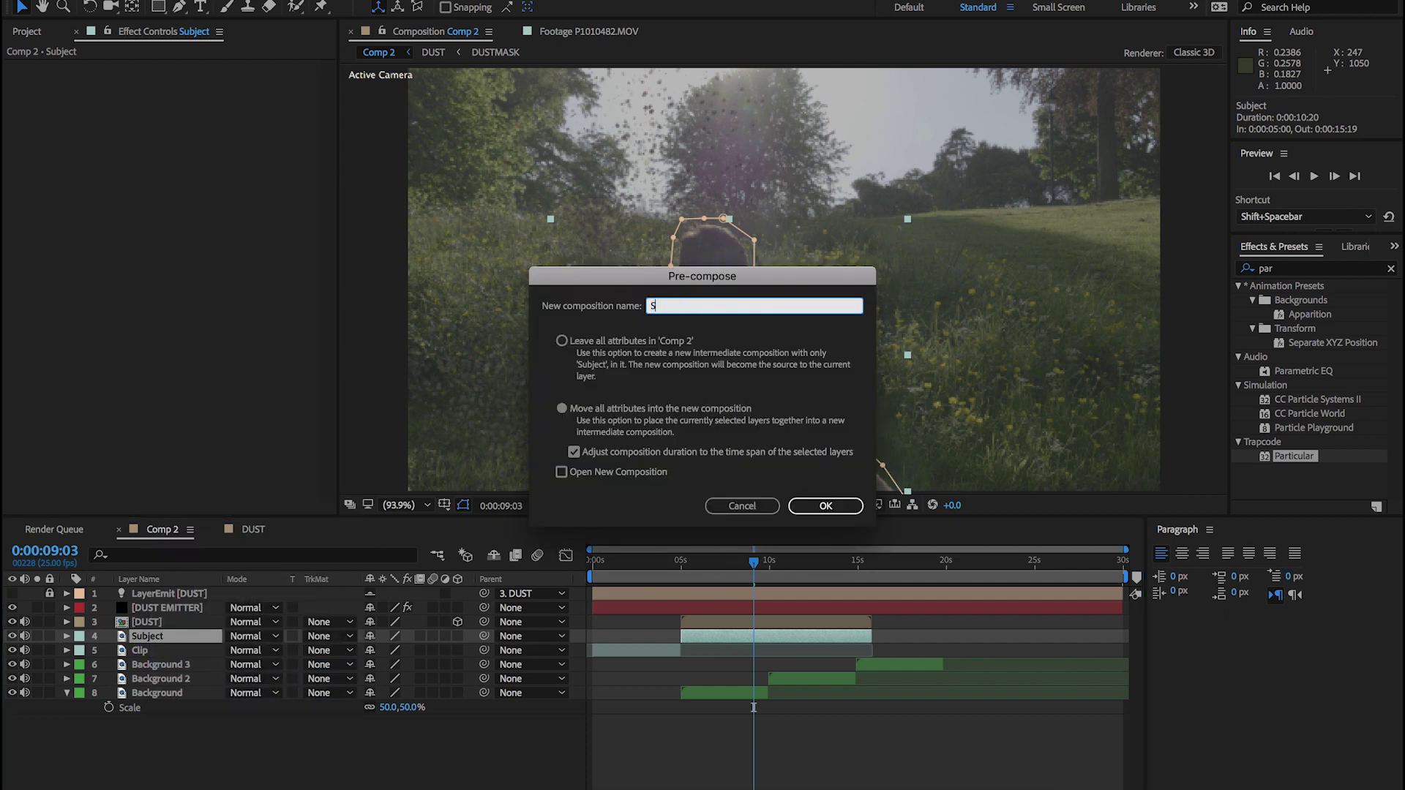
pyautogui.write('ubject')
pyautogui.press('Return')
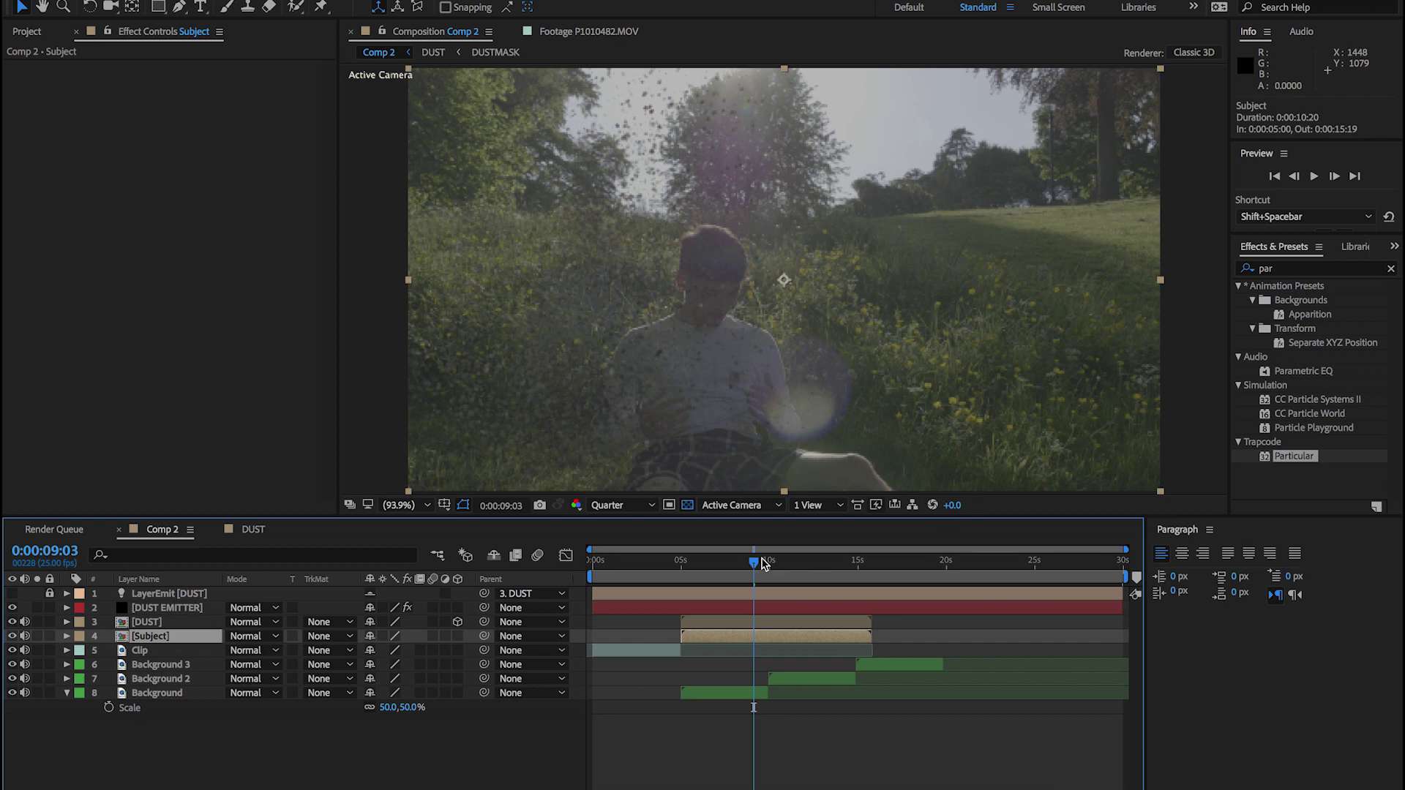
pyautogui.moveTo(754, 562); pyautogui.dragTo(680, 566)
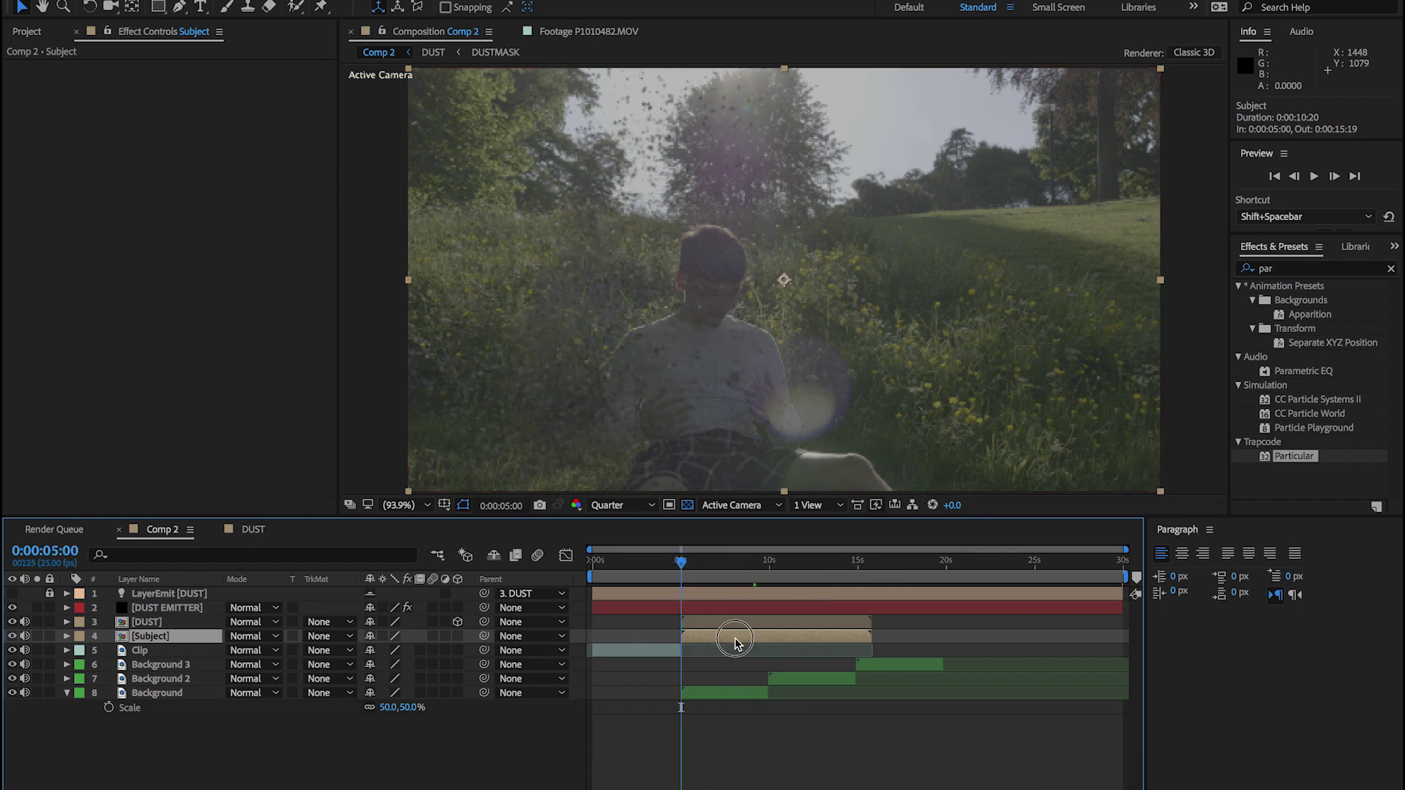
pyautogui.press(',')
pyautogui.press(',')
# Draw a closed Pen mask around the subject's head, shoulder, body and legs
pyautogui.click(179, 7)
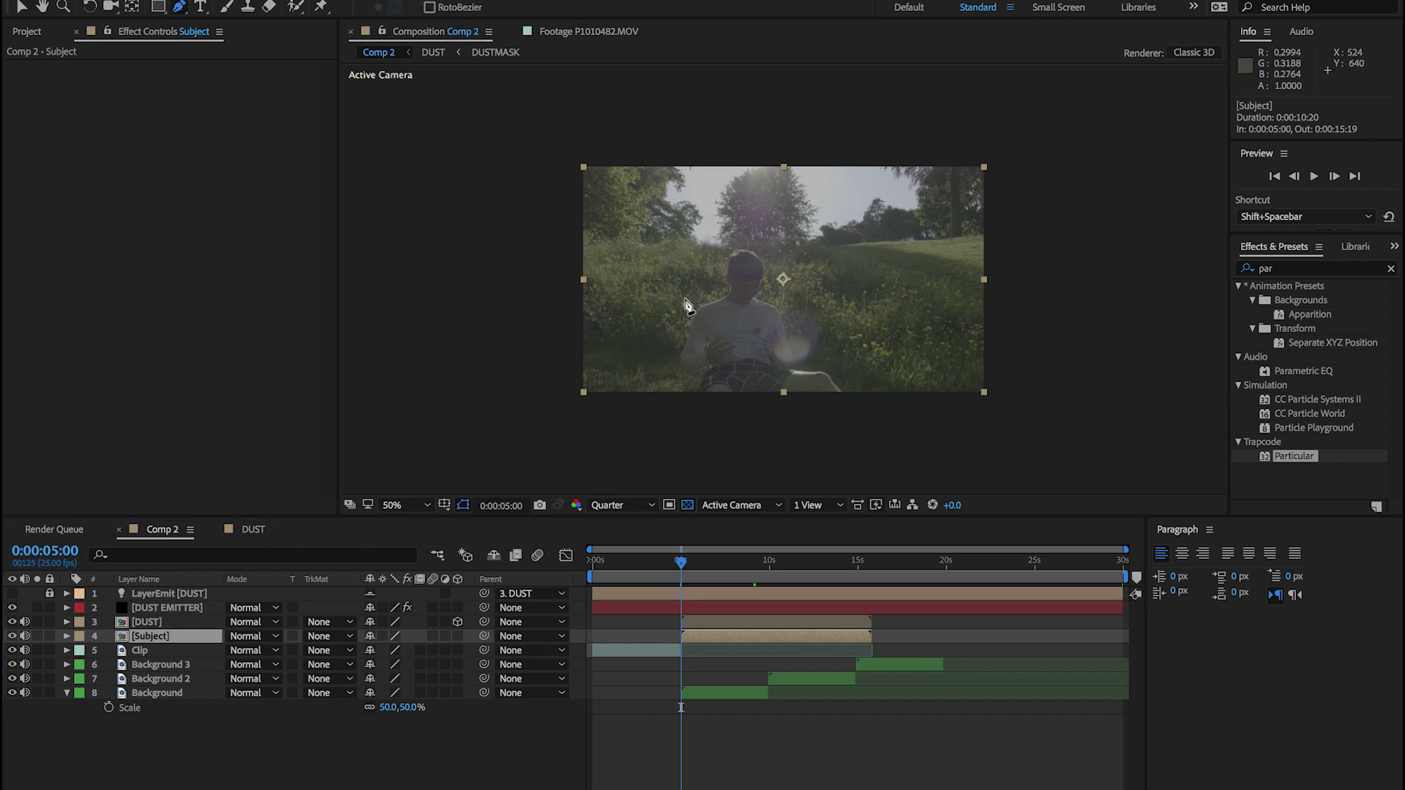
pyautogui.click(685, 297)
pyautogui.click(714, 294)
pyautogui.click(719, 270)
pyautogui.click(722, 249)
pyautogui.click(739, 242)
pyautogui.click(767, 244)
pyautogui.click(772, 277)
pyautogui.click(790, 309)
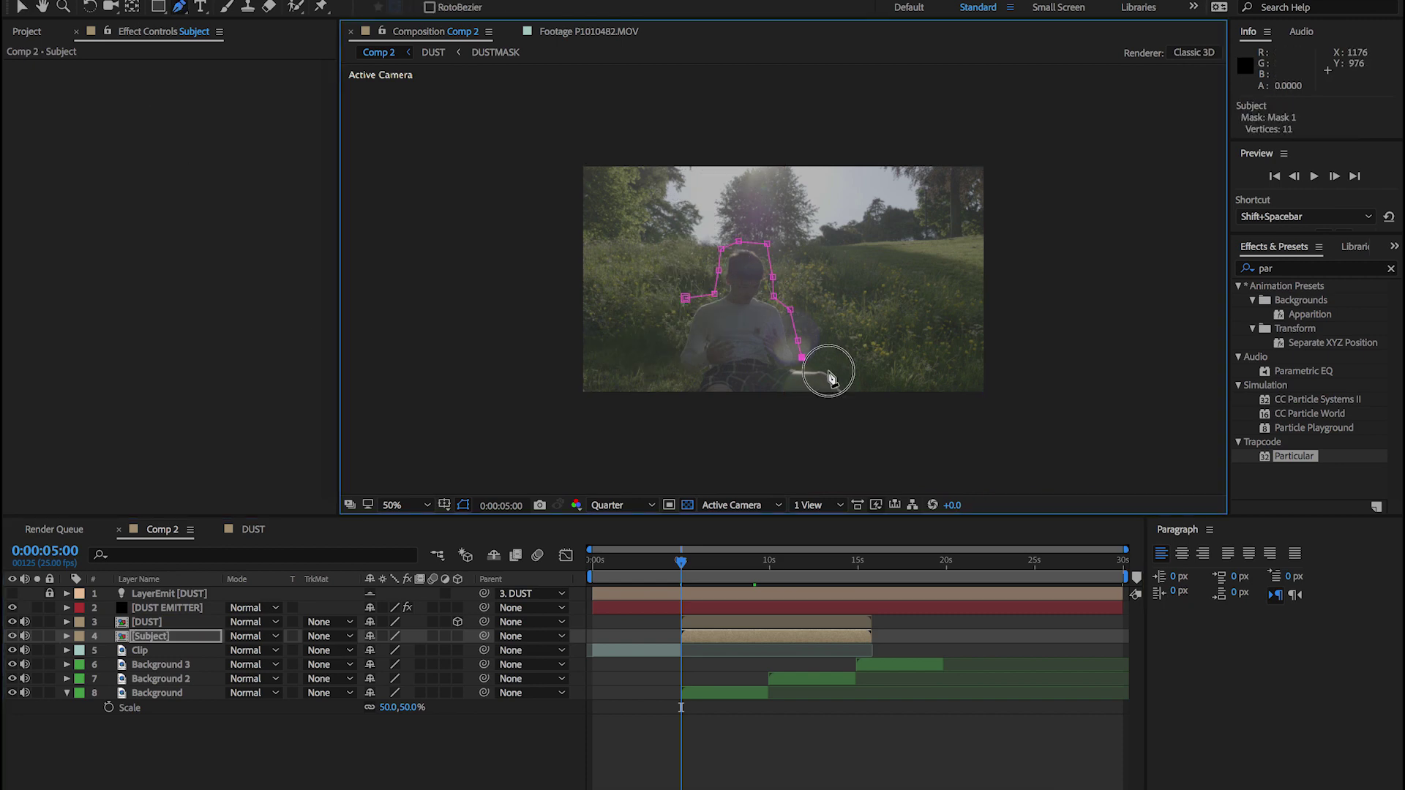
pyautogui.click(828, 370)
pyautogui.click(848, 404)
pyautogui.click(738, 403)
pyautogui.click(684, 407)
pyautogui.click(674, 385)
pyautogui.click(672, 339)
pyautogui.click(685, 298)
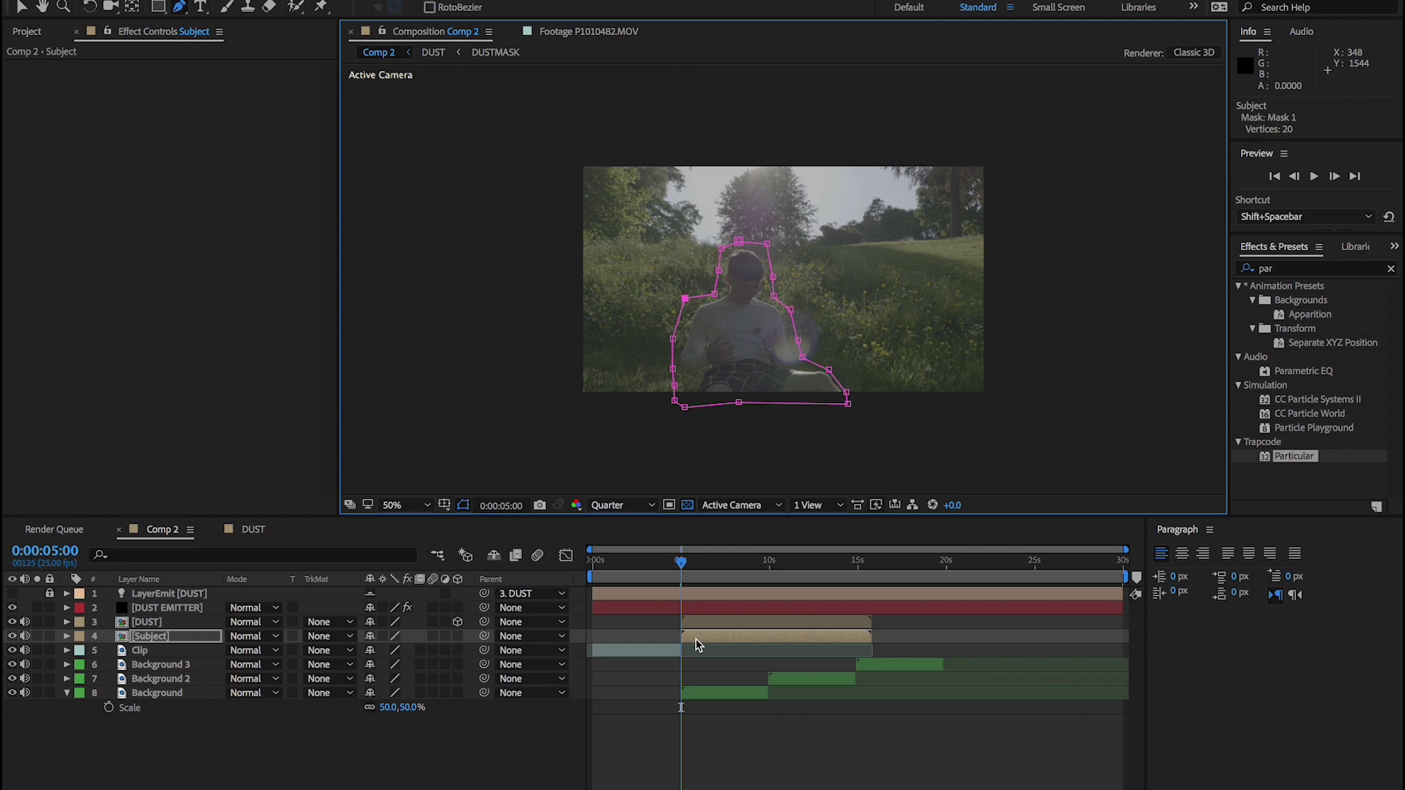
# Keyframe the mask path at 5 s and reshape it at 12:20 to wipe the subject
pyautogui.press('m')
pyautogui.click(123, 665)
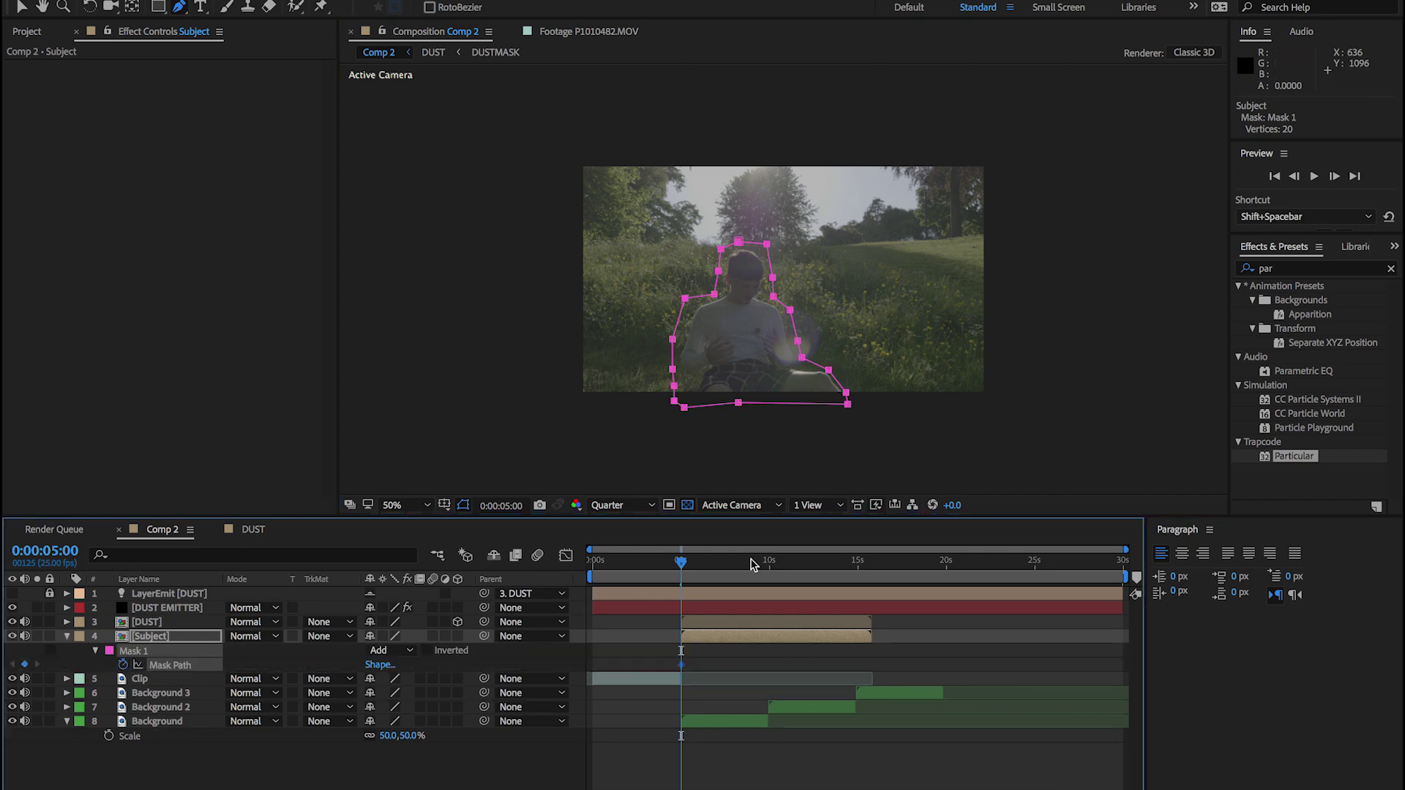
pyautogui.moveTo(686, 569); pyautogui.dragTo(819, 570)
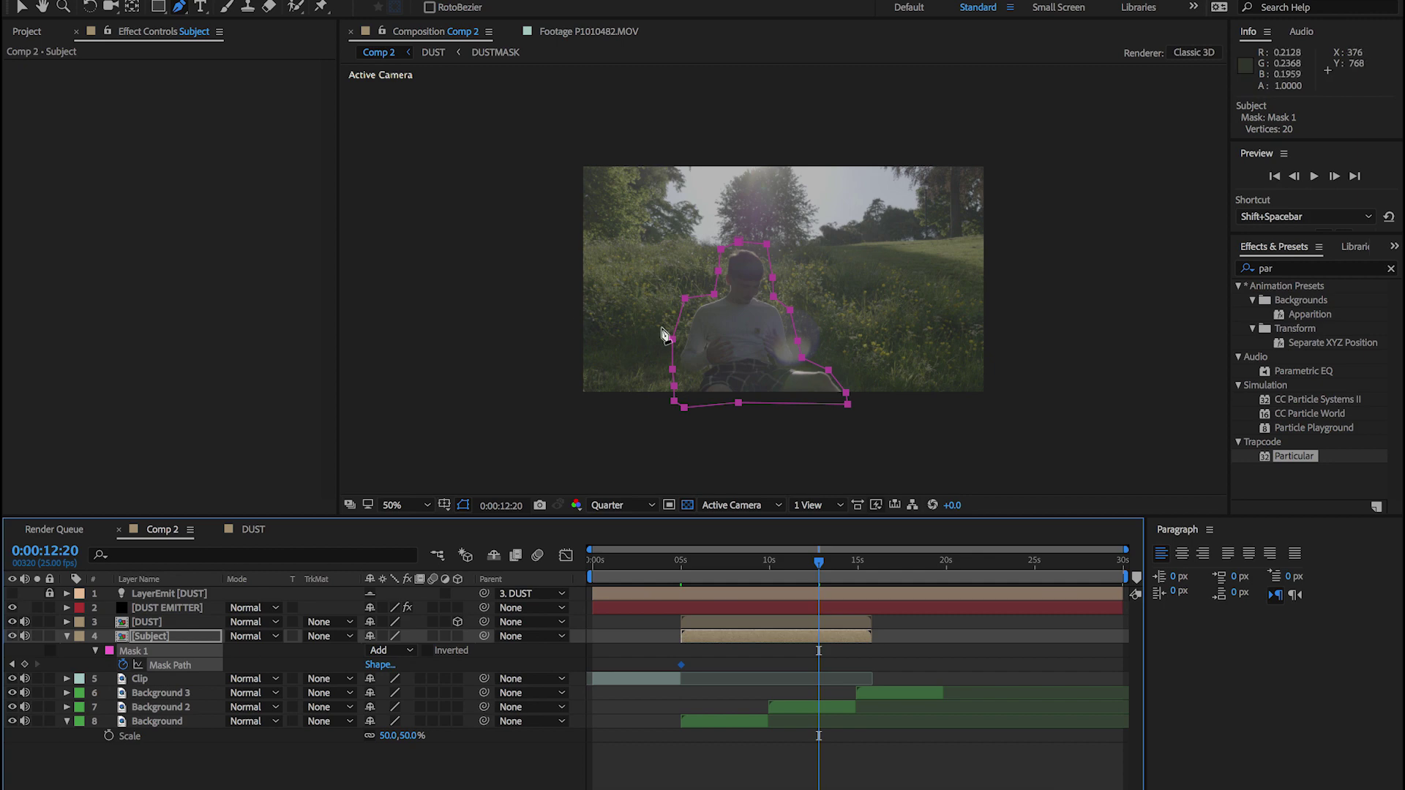
pyautogui.press('/')
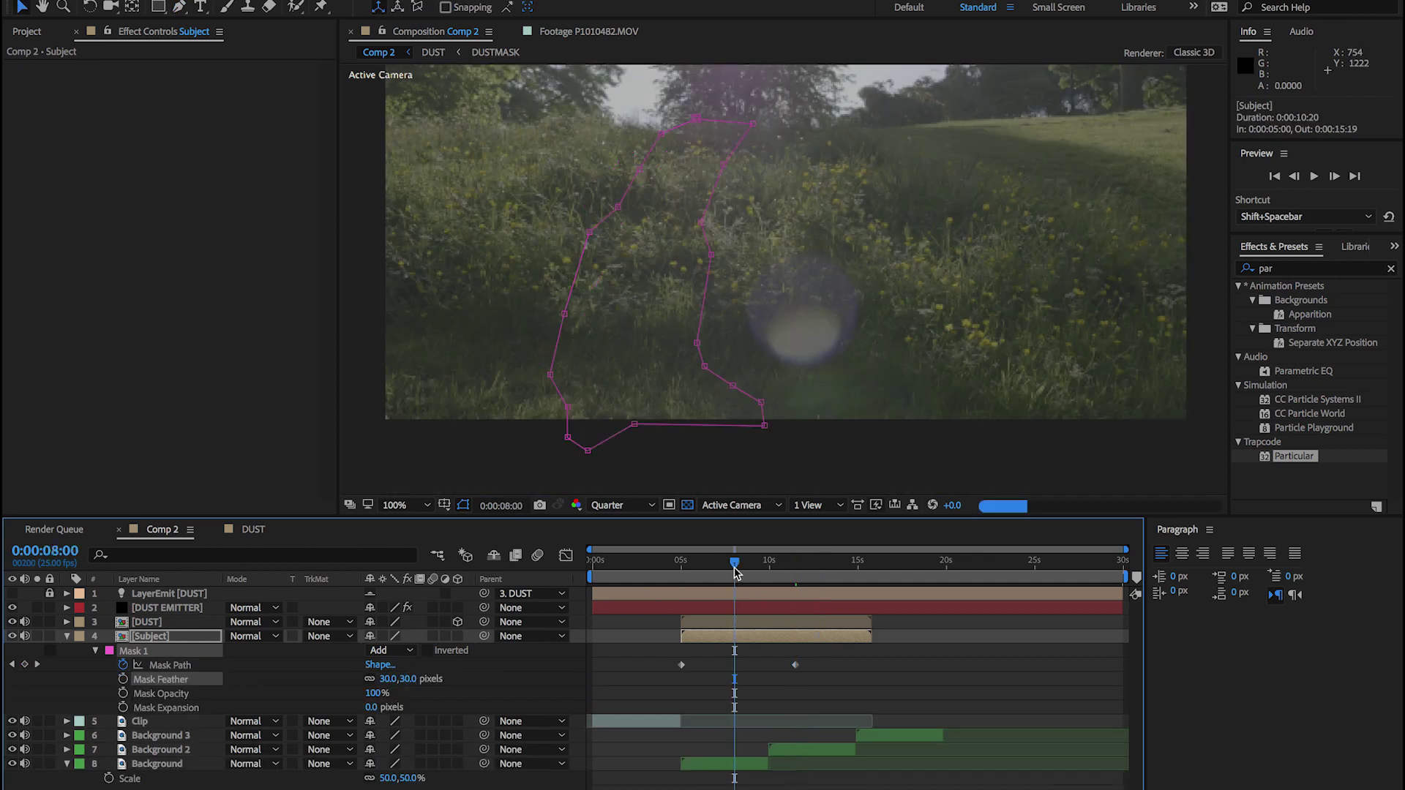
pyautogui.moveTo(796, 564); pyautogui.dragTo(756, 564)
# Fit the frame in the viewer and edit the Mask Feather amount
pyautogui.click(66, 636)
pyautogui.click(406, 505)
pyautogui.click(415, 521)
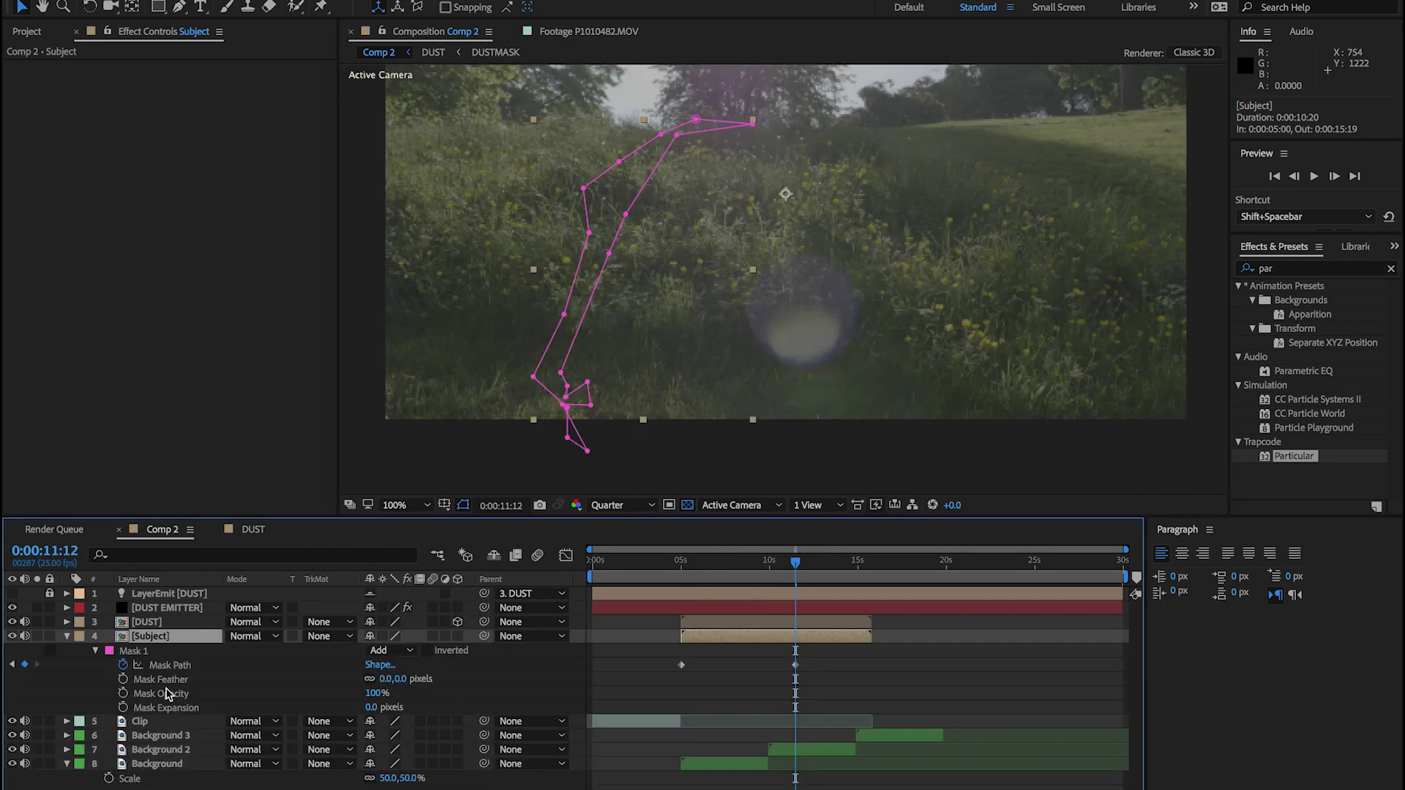
pyautogui.click(402, 680)
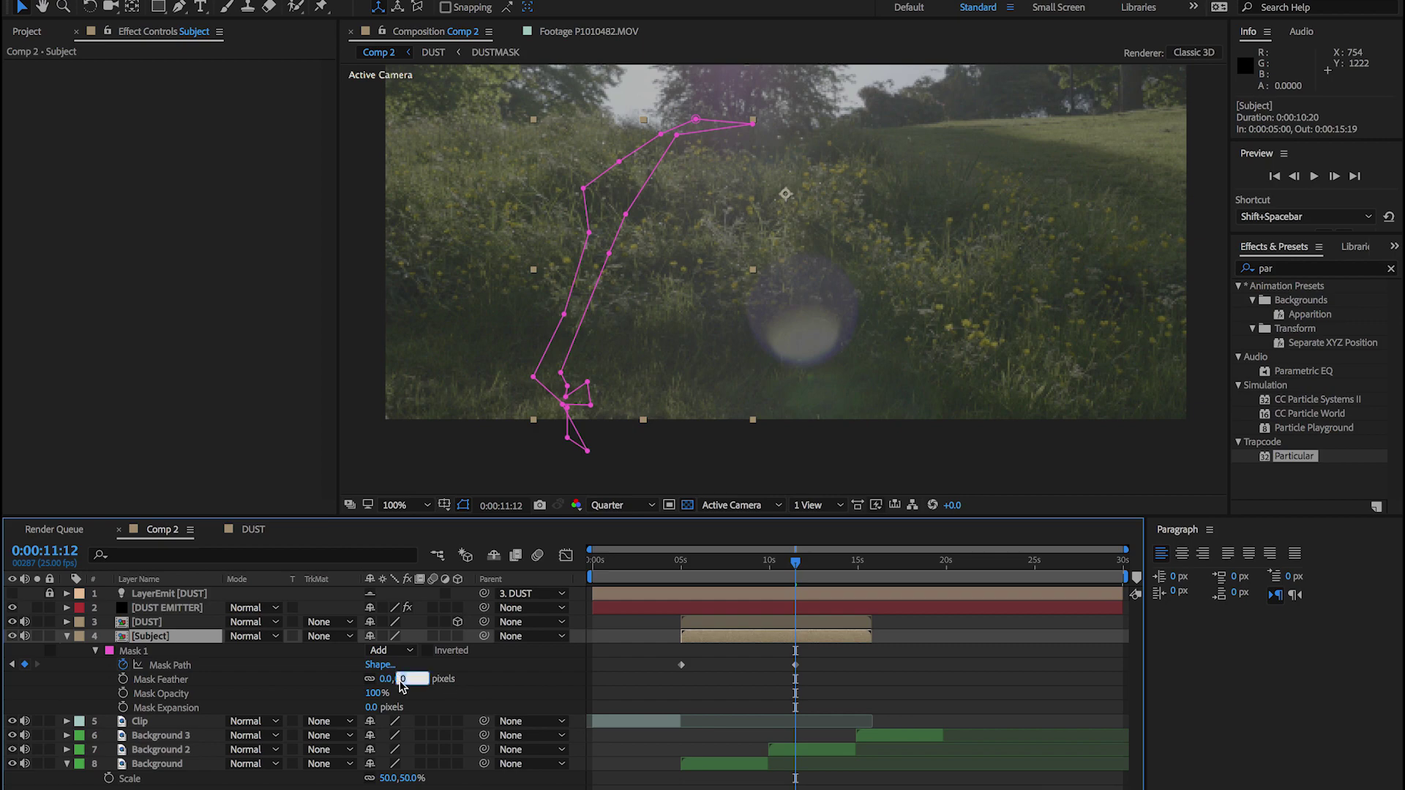